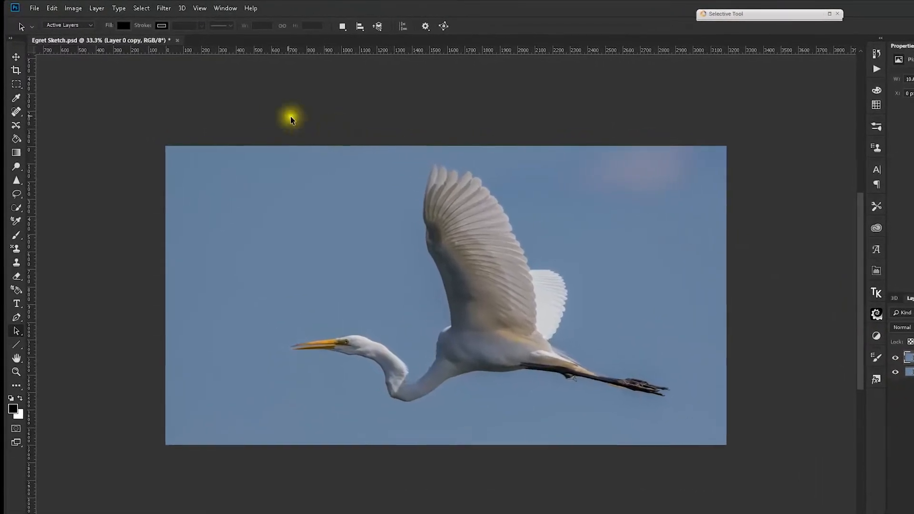
# Apply a Mezzotint filter to the copied egret layer using the Medium Lines type
pyautogui.click(172, 12)
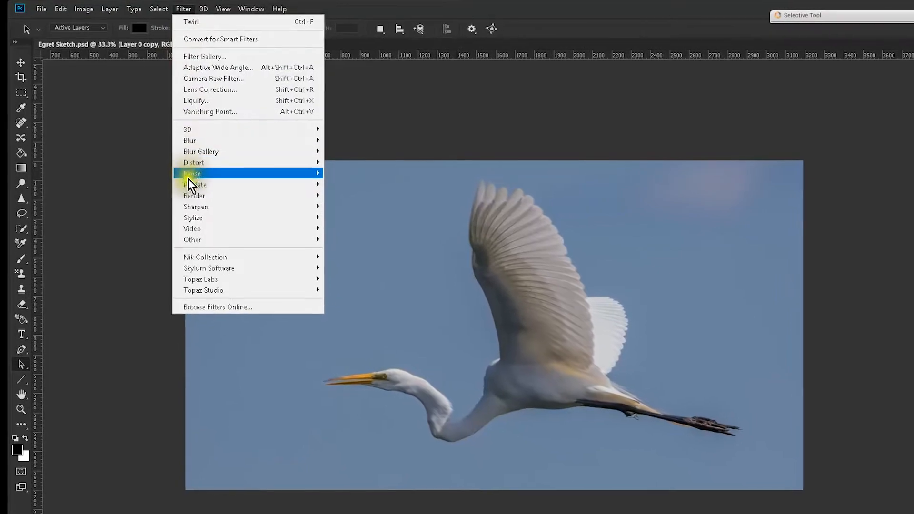
pyautogui.moveTo(193, 185)
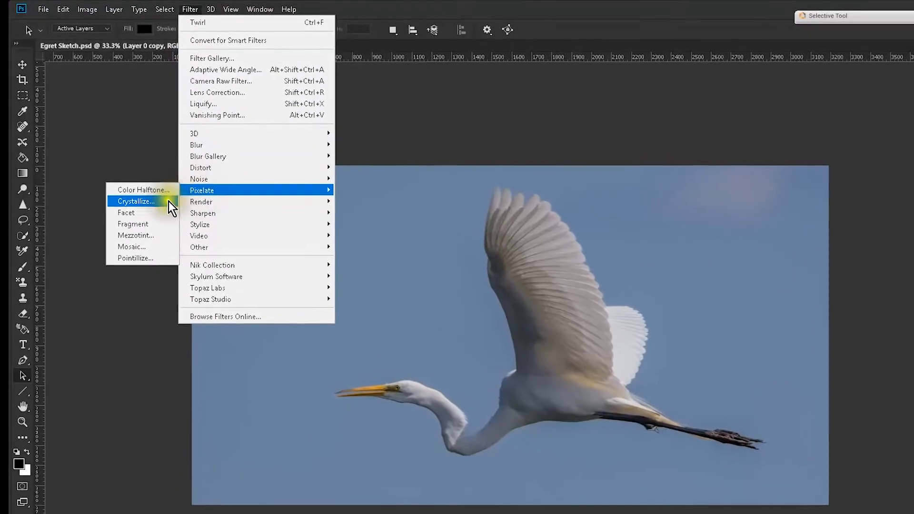
pyautogui.click(159, 243)
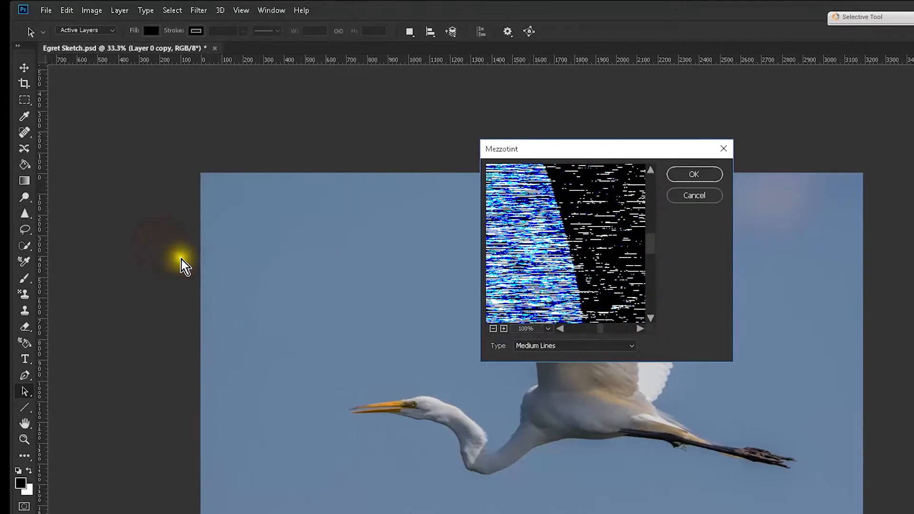
pyautogui.click(634, 352)
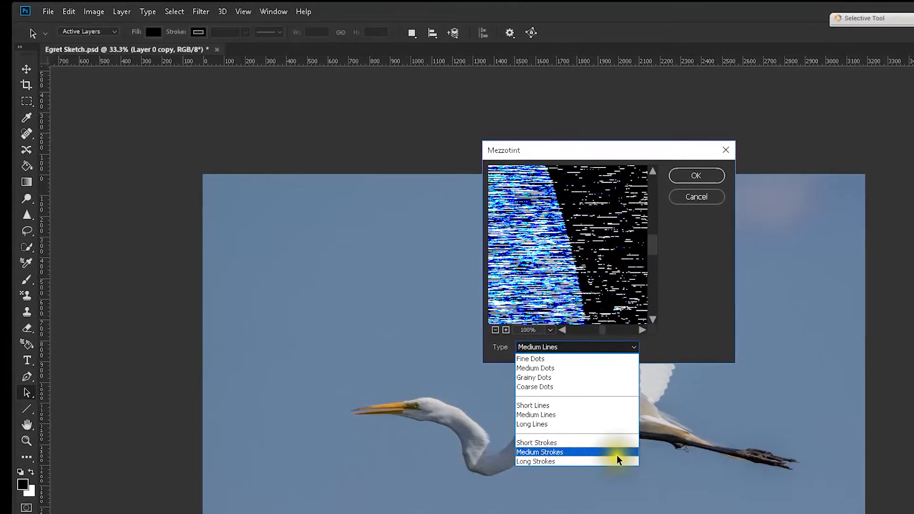
pyautogui.click(596, 416)
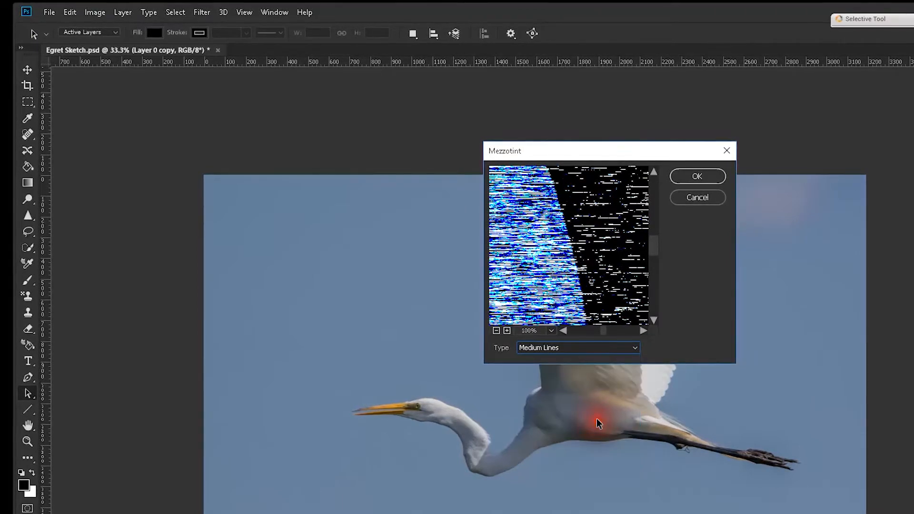
pyautogui.click(693, 177)
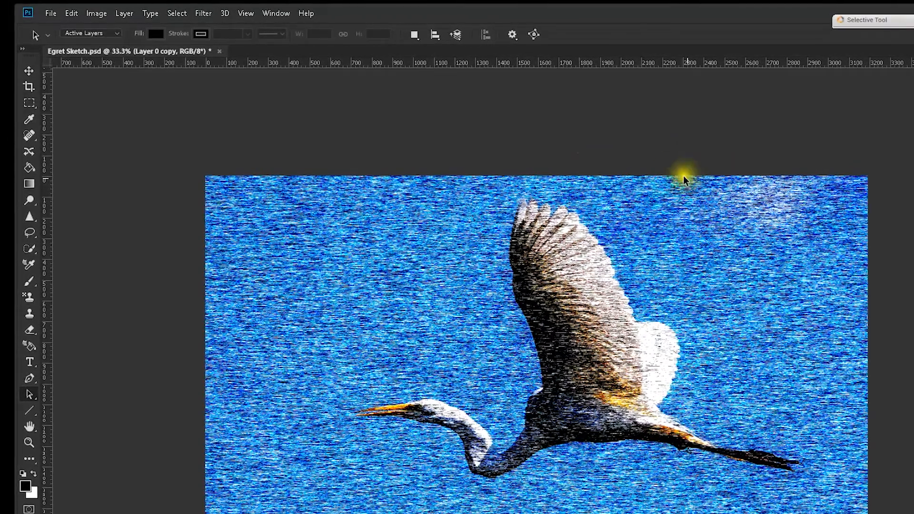
# Apply a Radial Blur to the layer with amount 100, the Zoom method and Best quality
pyautogui.click(208, 20)
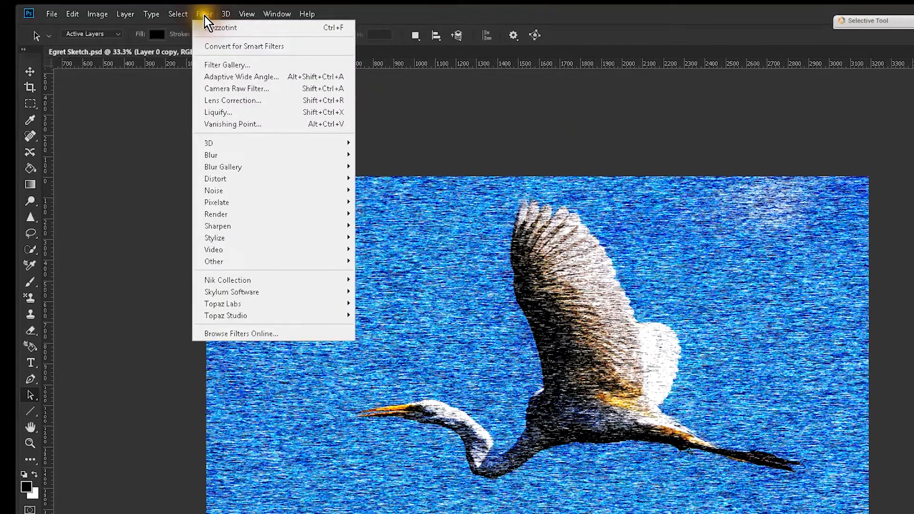
pyautogui.click(210, 155)
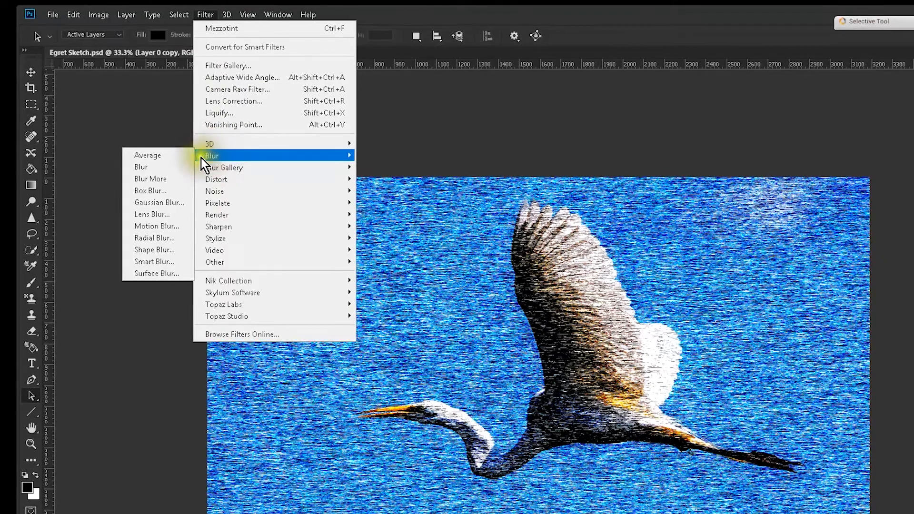
pyautogui.click(155, 238)
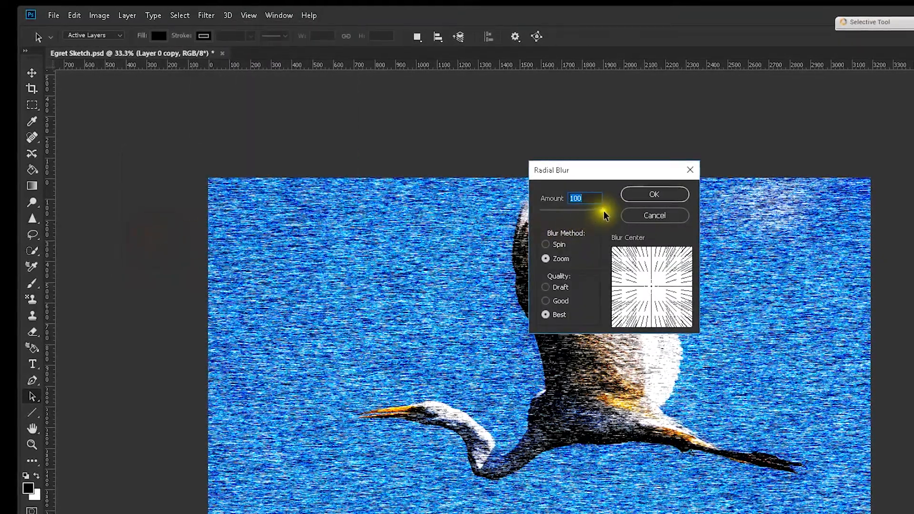
pyautogui.click(603, 213)
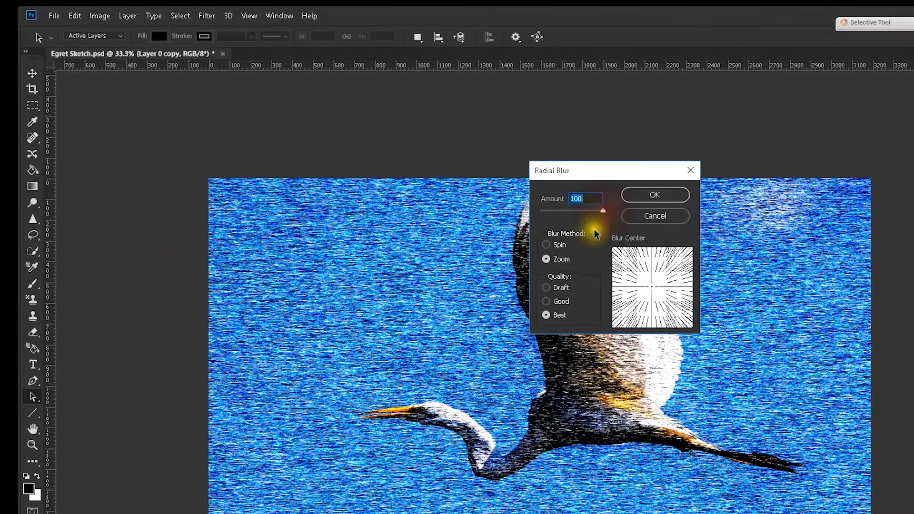
pyautogui.click(548, 260)
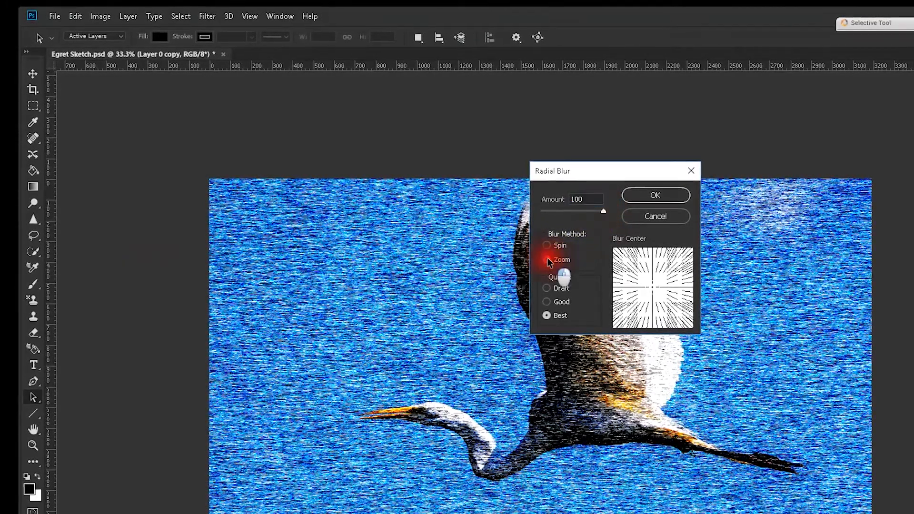
pyautogui.click(547, 317)
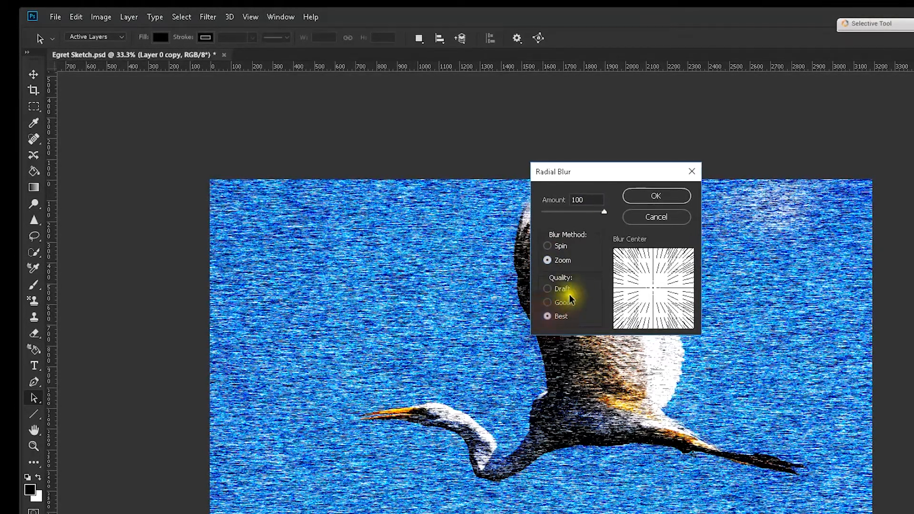
pyautogui.click(656, 197)
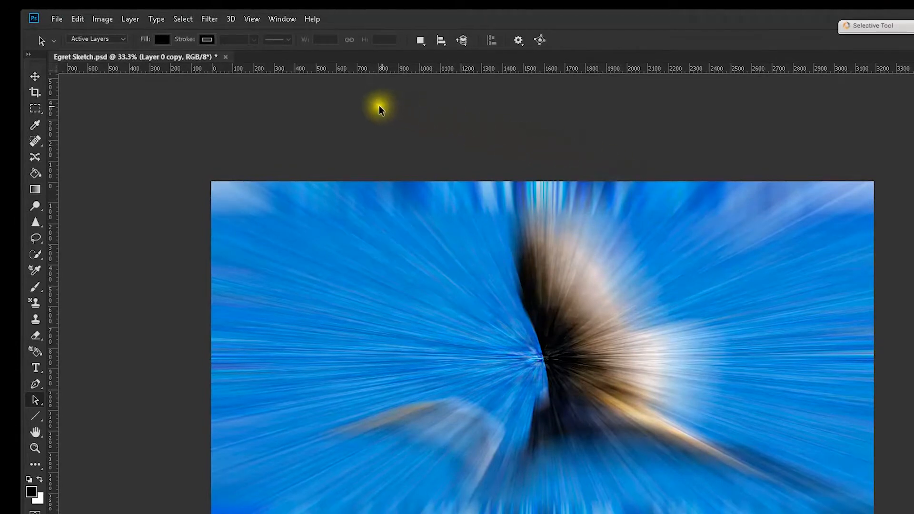
# Repeat the same Radial Blur on the layer two more times to smooth the streaks
pyautogui.click(208, 21)
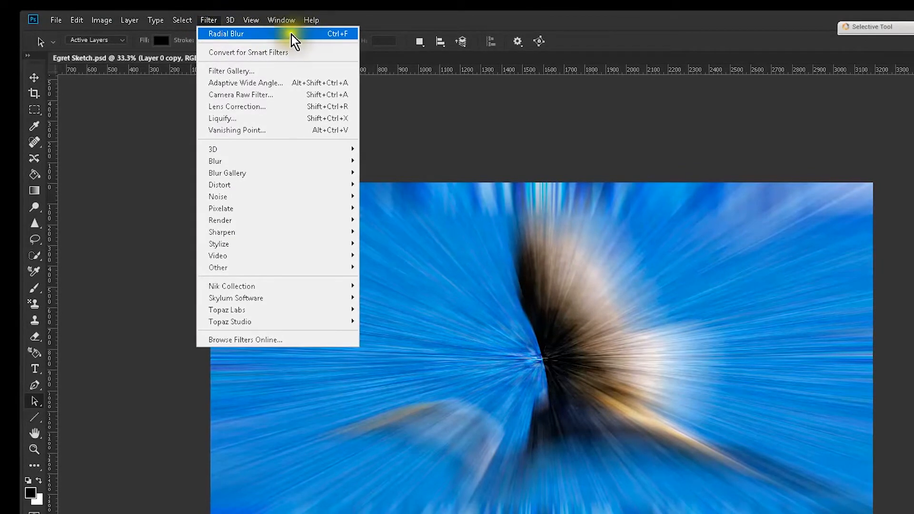
pyautogui.click(279, 34)
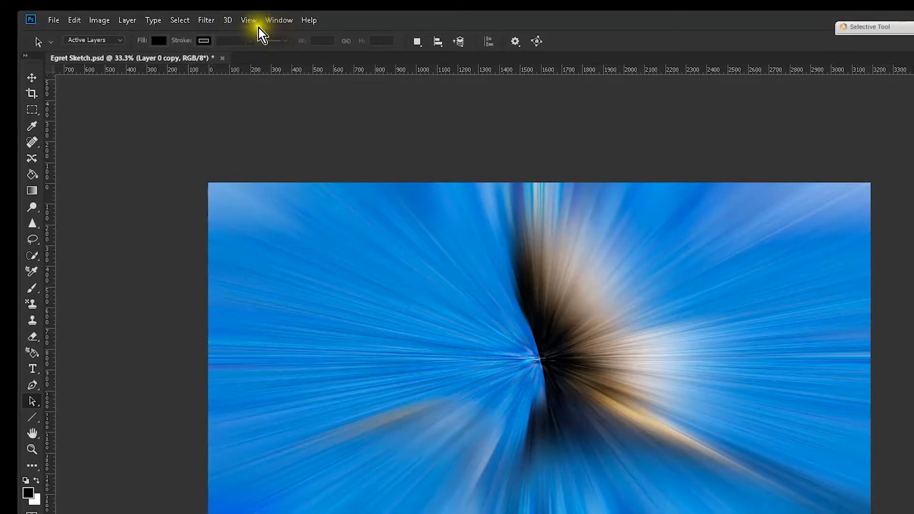
pyautogui.click(206, 22)
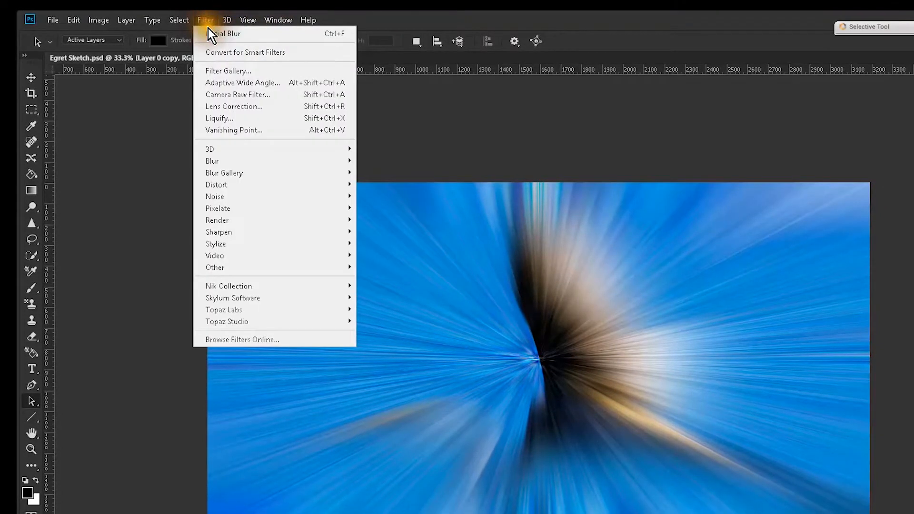
pyautogui.click(259, 40)
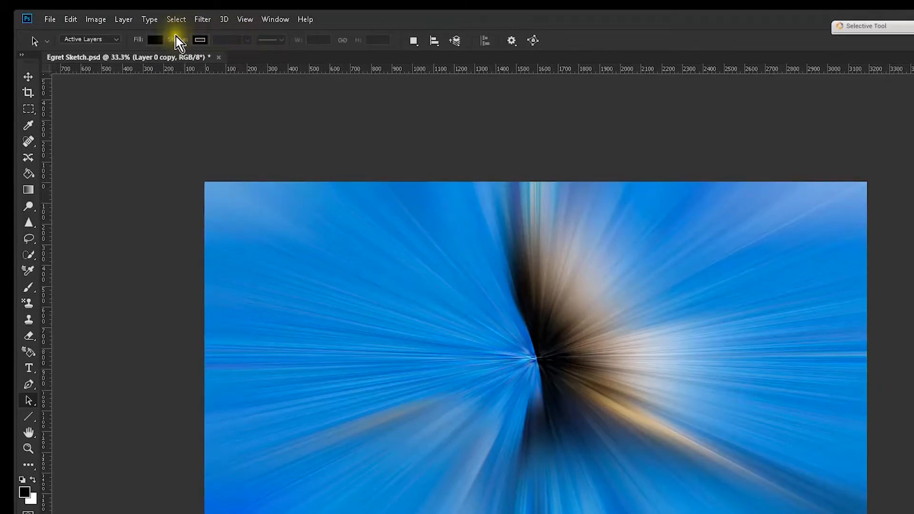
# Adjust the layer's brightness to 28 and contrast to 23
pyautogui.click(95, 23)
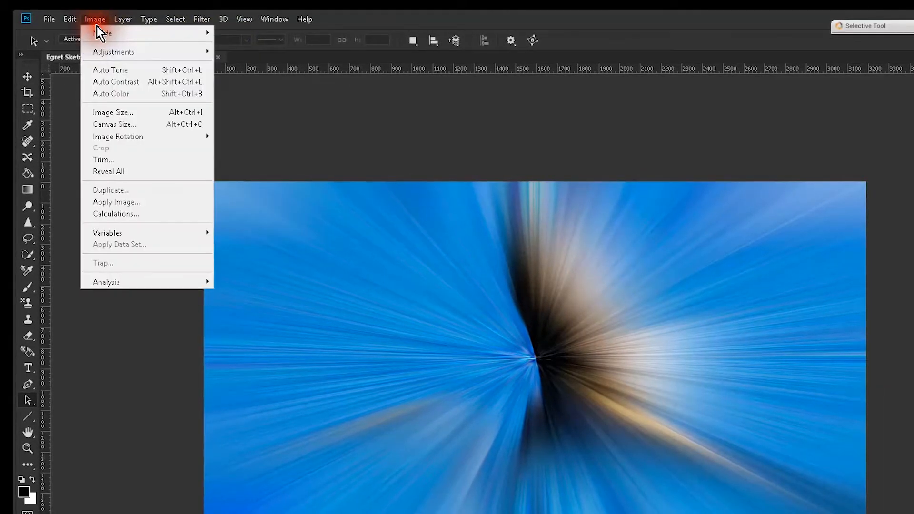
pyautogui.moveTo(102, 50)
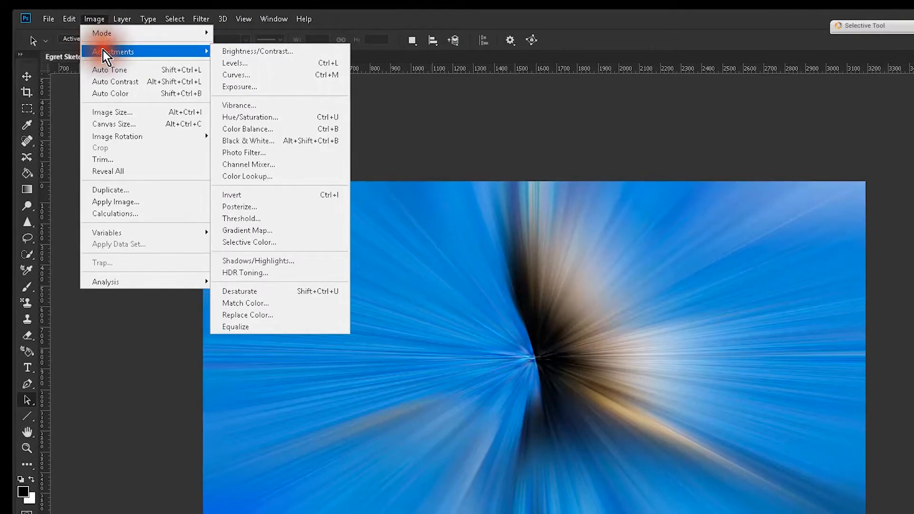
pyautogui.click(244, 52)
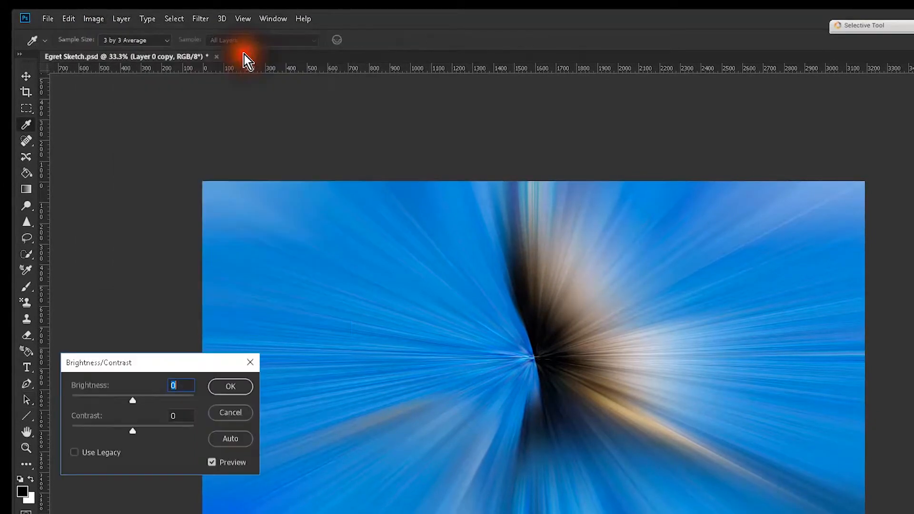
pyautogui.moveTo(133, 402); pyautogui.dragTo(146, 421)
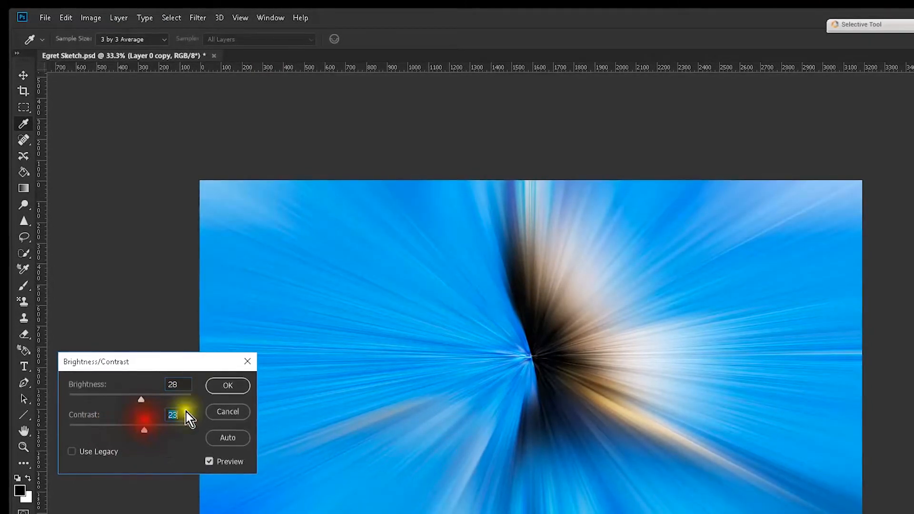
pyautogui.click(229, 385)
pyautogui.press('a')
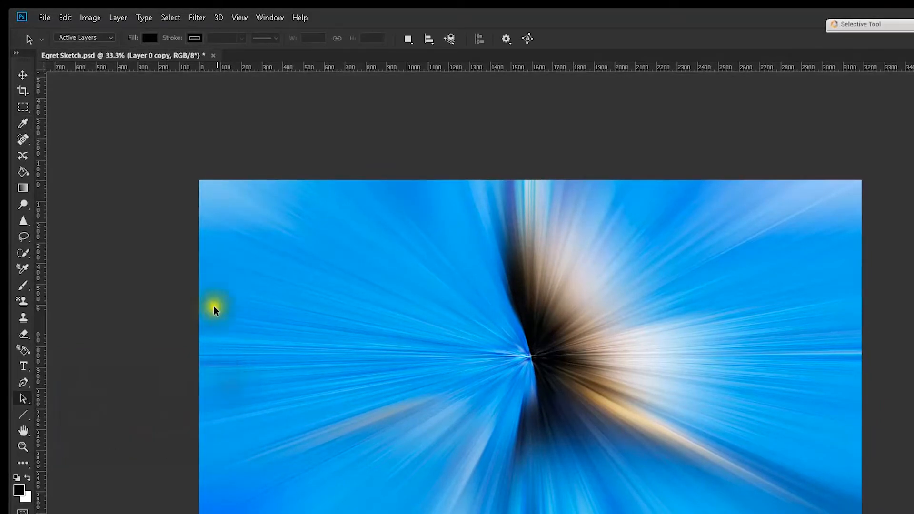
# Raise the layer's vibrance to +13 and its saturation to +22
pyautogui.click(91, 20)
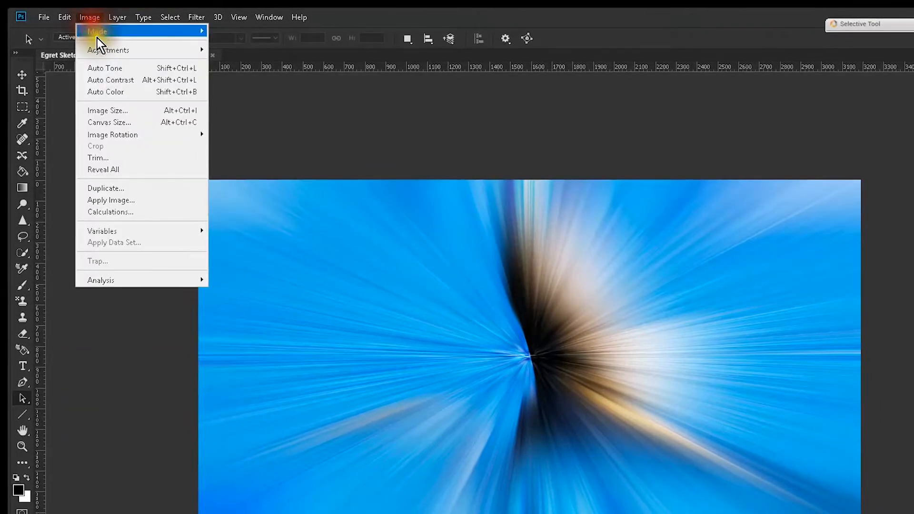
pyautogui.moveTo(127, 49)
pyautogui.click(232, 104)
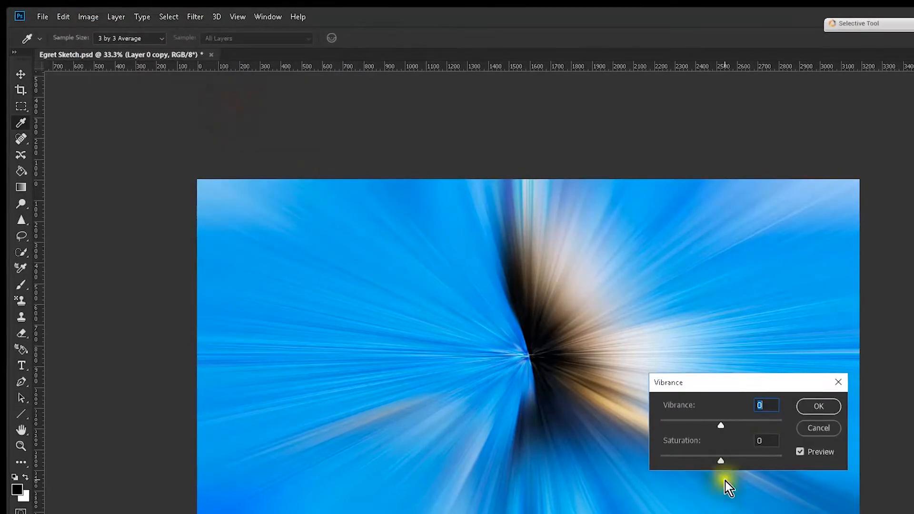
pyautogui.moveTo(721, 426)
pyautogui.mouseDown()
pyautogui.moveTo(745, 435)
pyautogui.moveTo(692, 424)
pyautogui.moveTo(727, 425)
pyautogui.mouseUp()
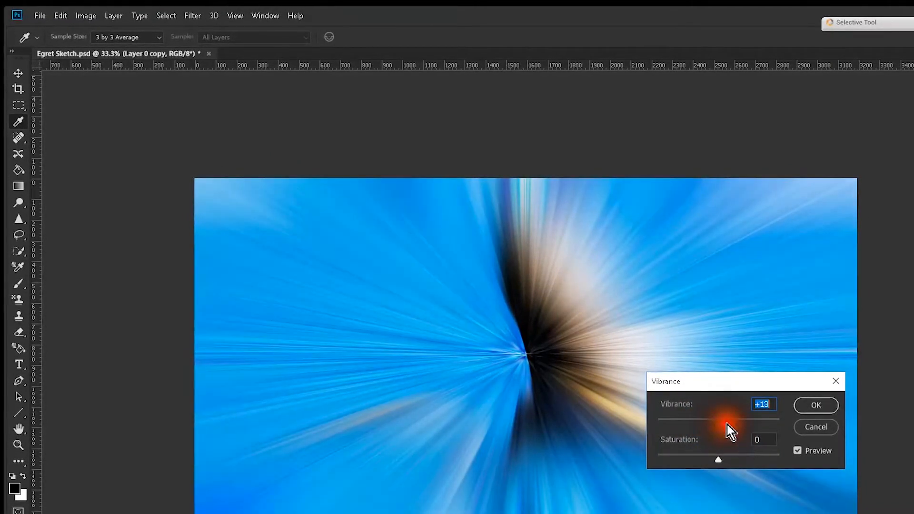
pyautogui.moveTo(715, 459); pyautogui.dragTo(735, 460)
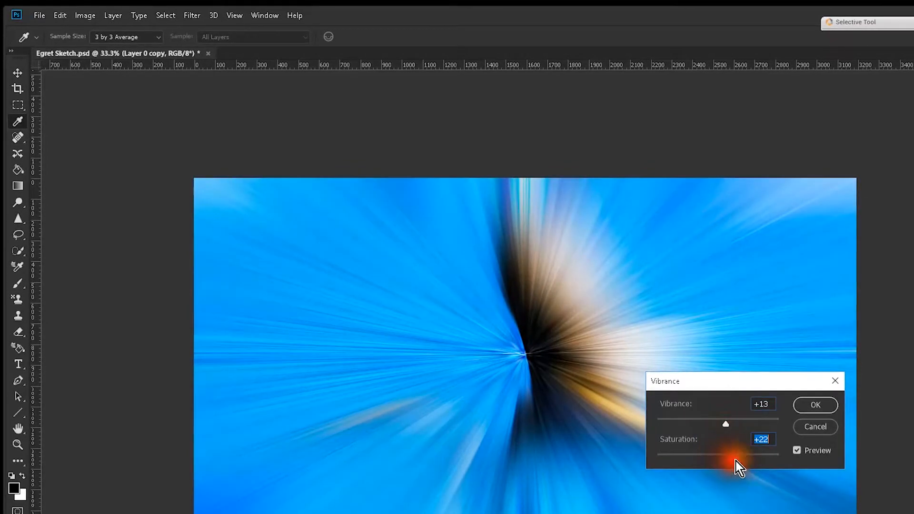
pyautogui.click(810, 407)
pyautogui.press('a')
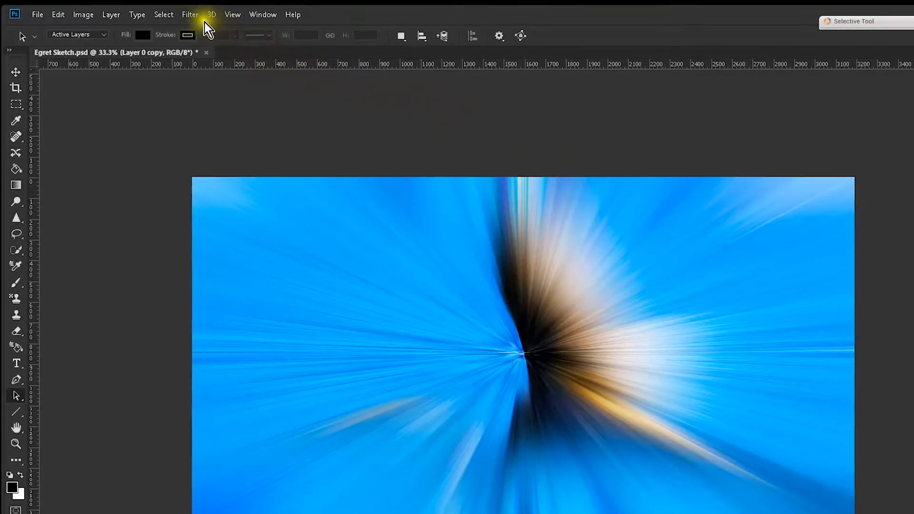
# Apply a Twirl distortion with an angle of 250° to the blurred layer
pyautogui.click(191, 14)
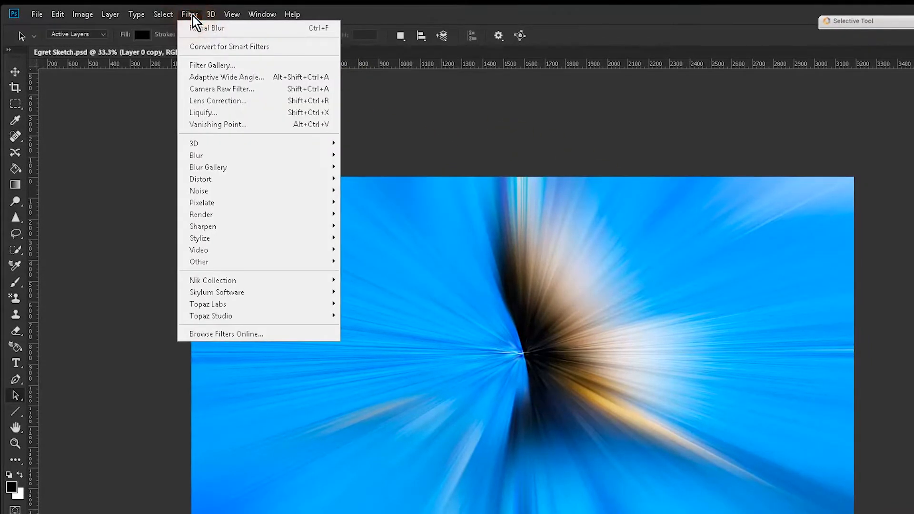
pyautogui.click(197, 178)
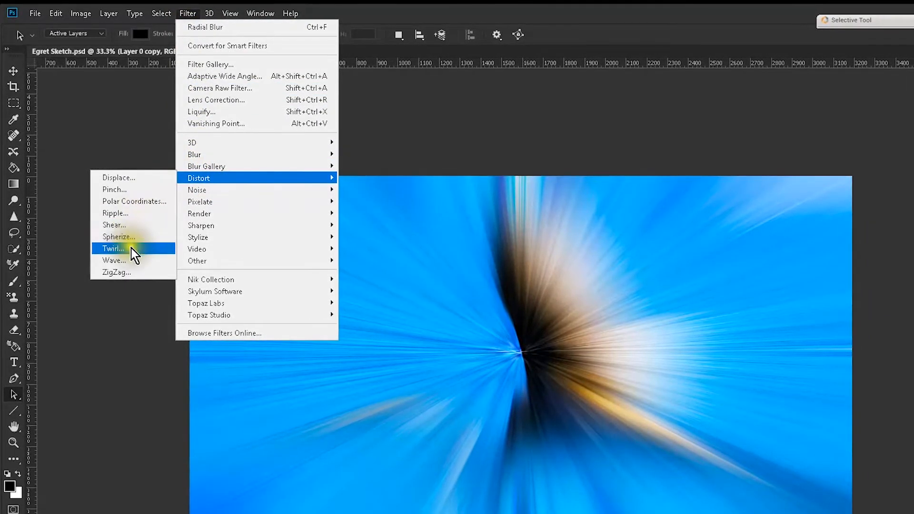
pyautogui.click(113, 249)
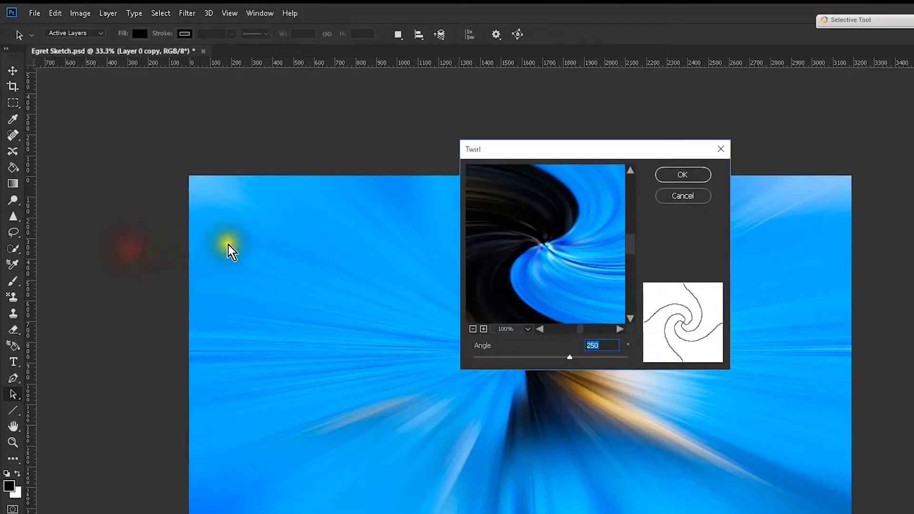
pyautogui.click(595, 346)
pyautogui.press('BackSpace')
pyautogui.write('0')
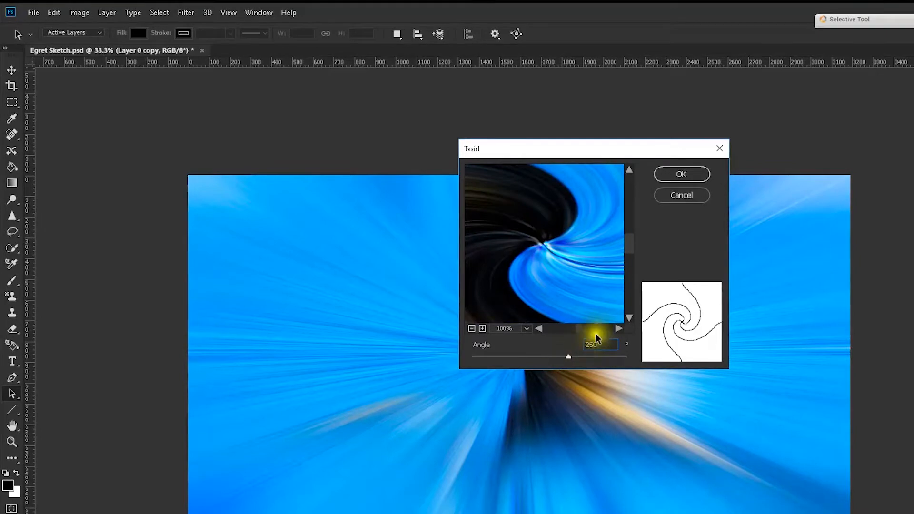
pyautogui.click(680, 175)
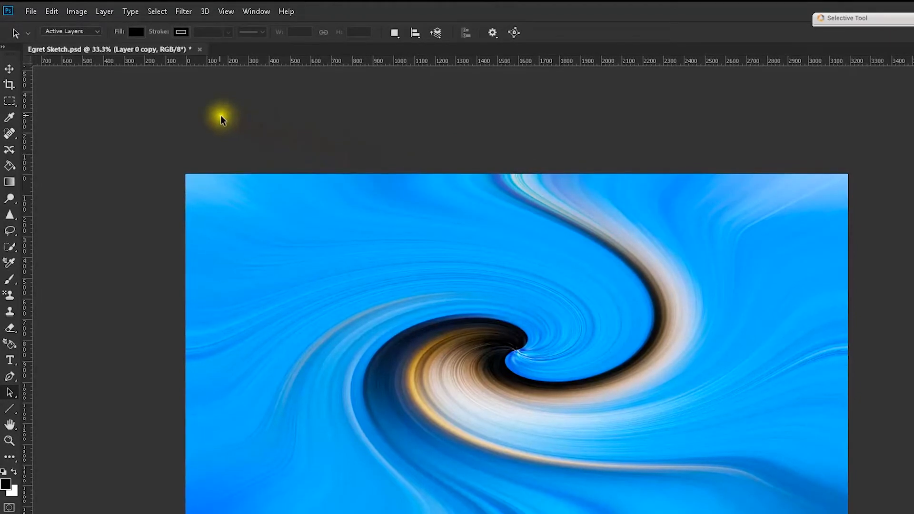
# Repeat the same Twirl on Layer 0 copy and duplicate that layer
pyautogui.click(184, 12)
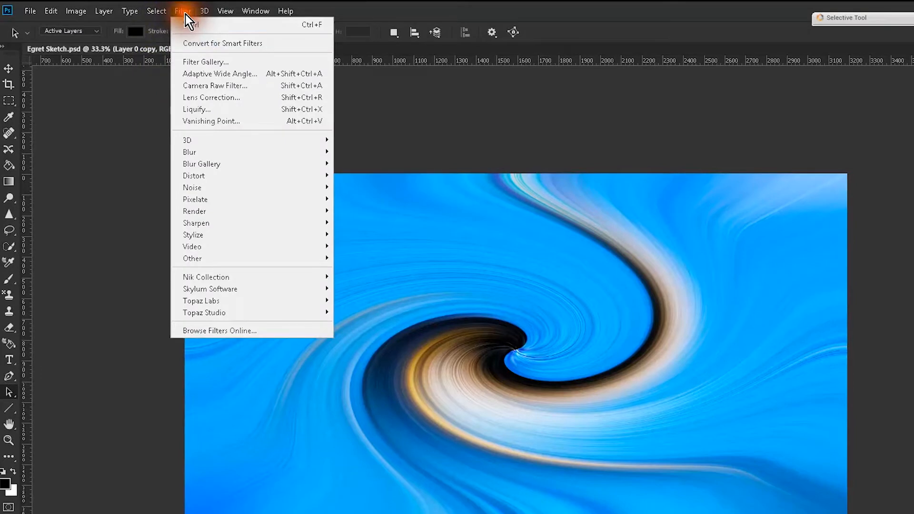
pyautogui.click(221, 24)
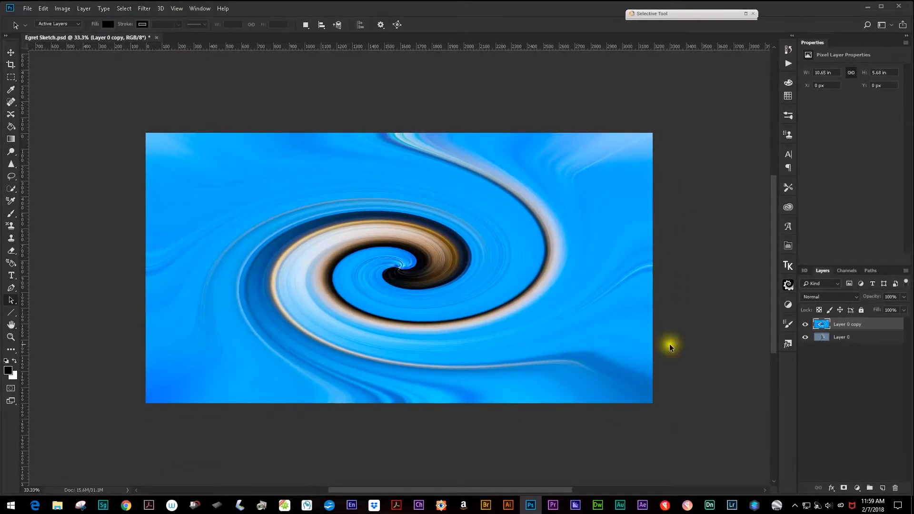
pyautogui.moveTo(873, 325); pyautogui.dragTo(868, 499)
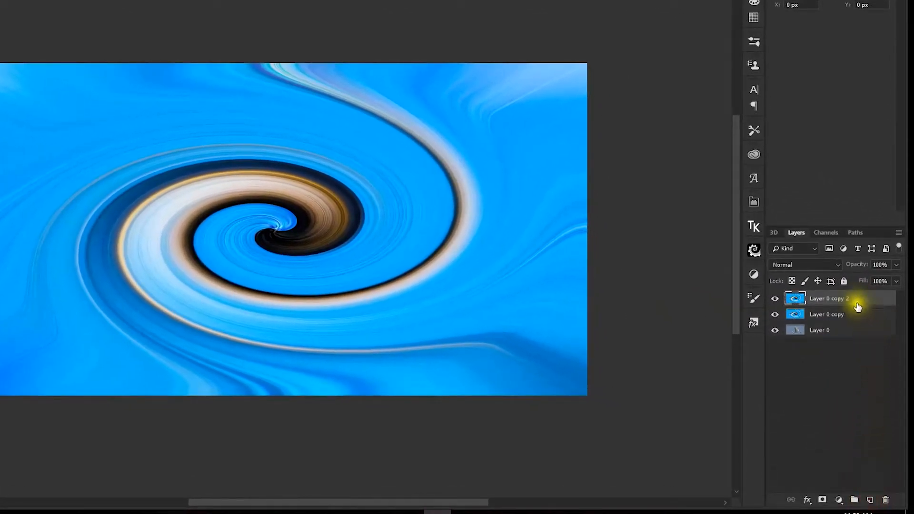
# Flip Layer 0 copy 2 horizontally by transforming its width to -100% and apply the transformation
pyautogui.click(819, 297)
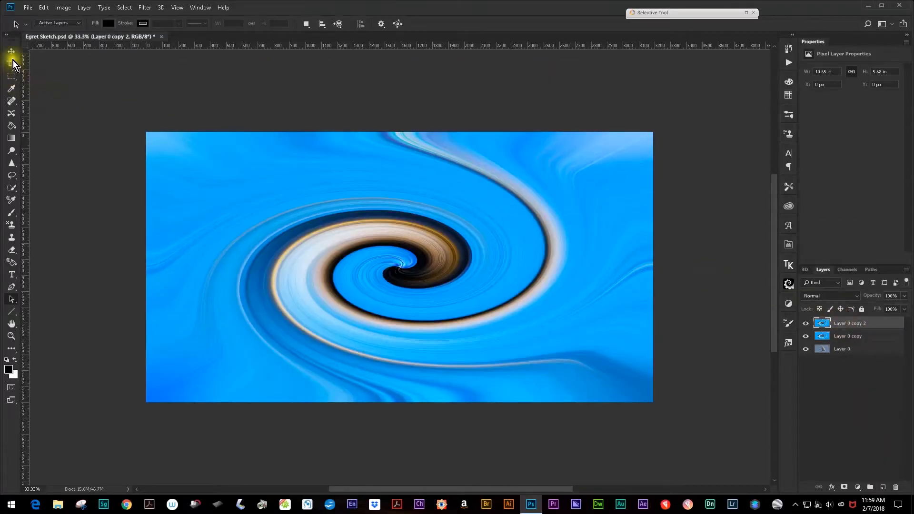
pyautogui.click(13, 56)
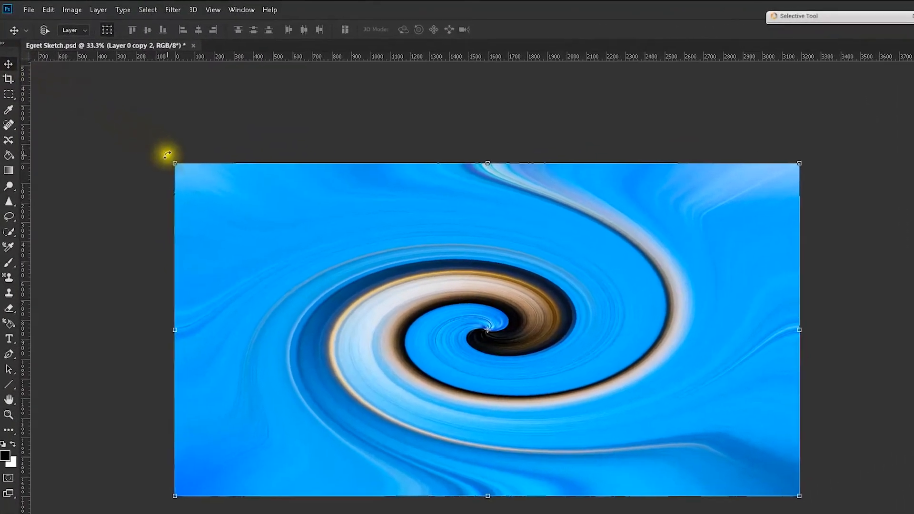
pyautogui.click(175, 164)
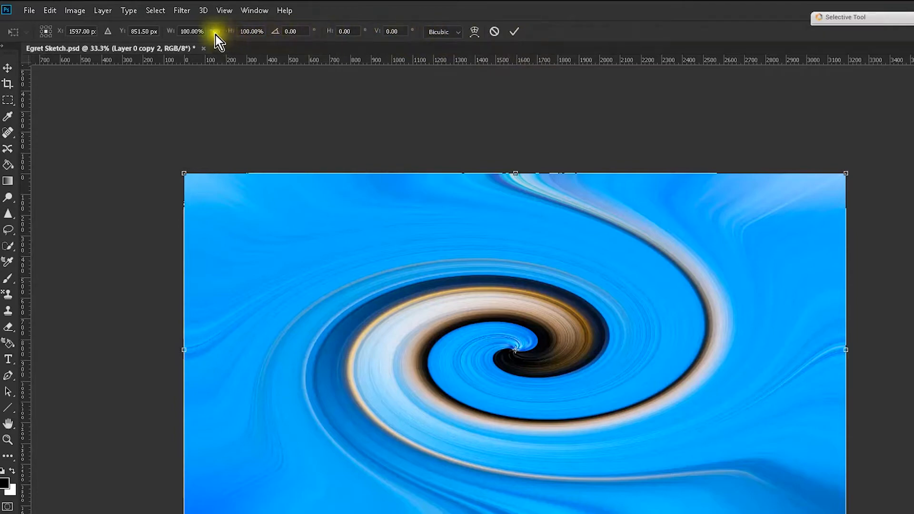
pyautogui.click(180, 31)
pyautogui.write('-')
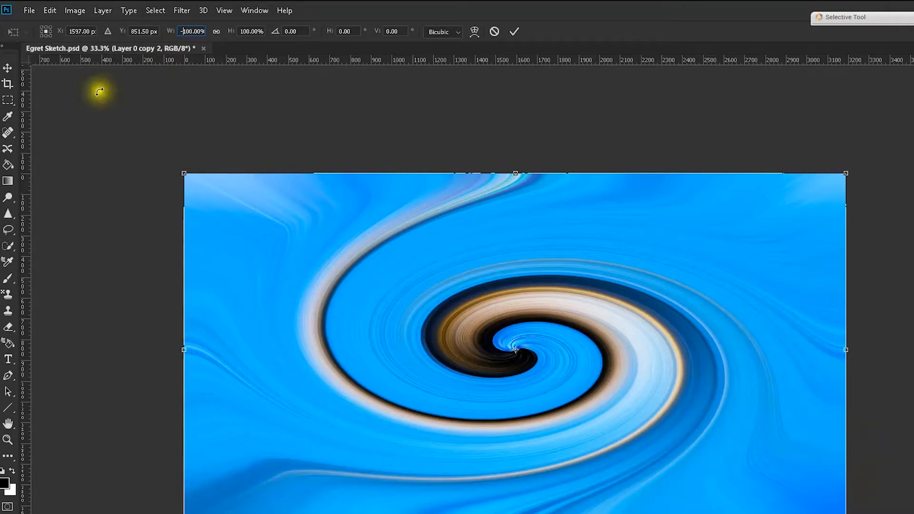
pyautogui.click(81, 14)
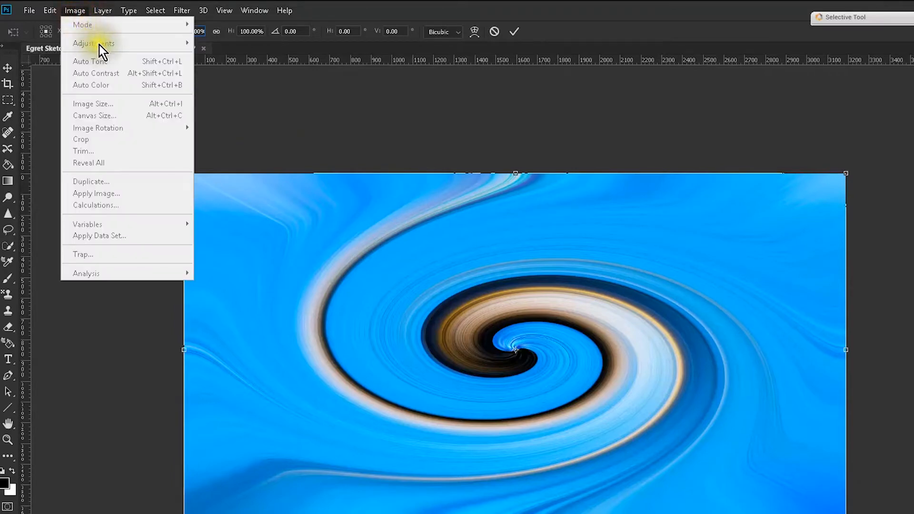
pyautogui.click(8, 391)
pyautogui.click(523, 249)
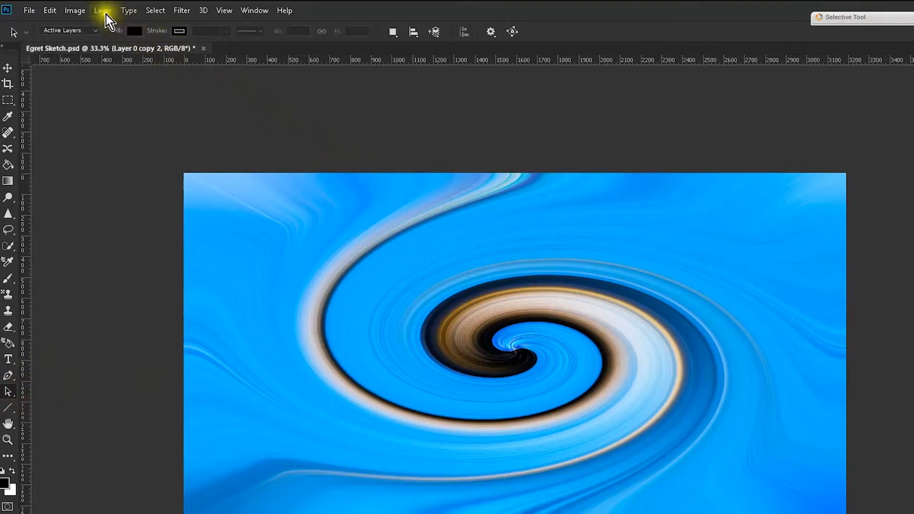
# Set the flipped layer's hue to +95, saturation to +16 and lightness to +10, and lower its opacity to 56%
pyautogui.click(80, 11)
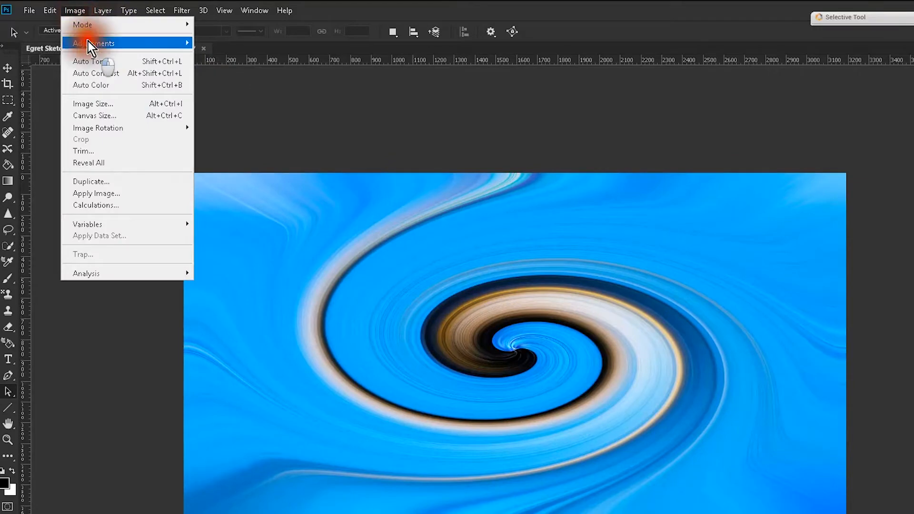
pyautogui.moveTo(87, 42)
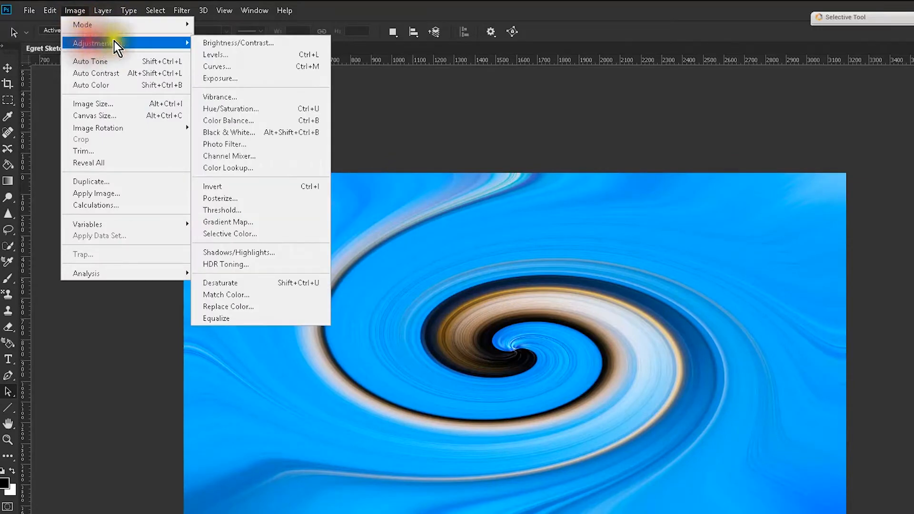
pyautogui.click(221, 112)
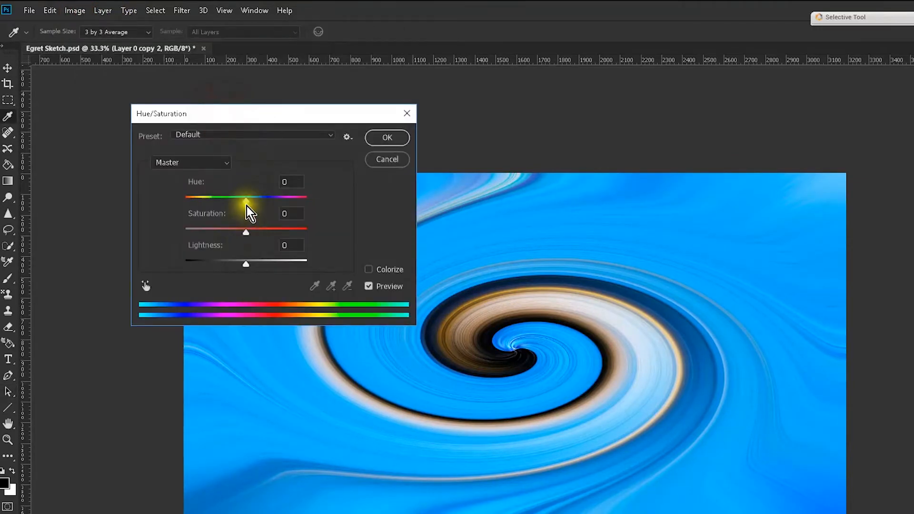
pyautogui.moveTo(246, 201); pyautogui.dragTo(286, 204)
pyautogui.moveTo(246, 232); pyautogui.dragTo(253, 266)
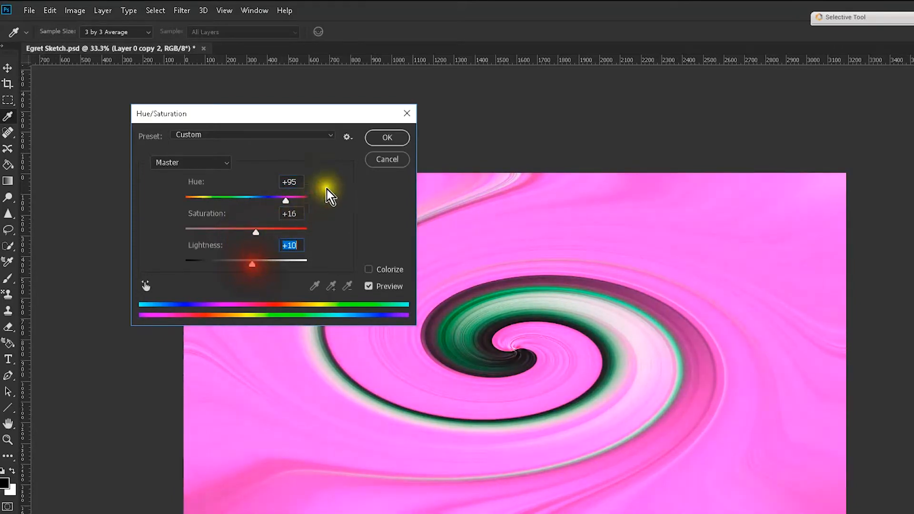
pyautogui.click(387, 138)
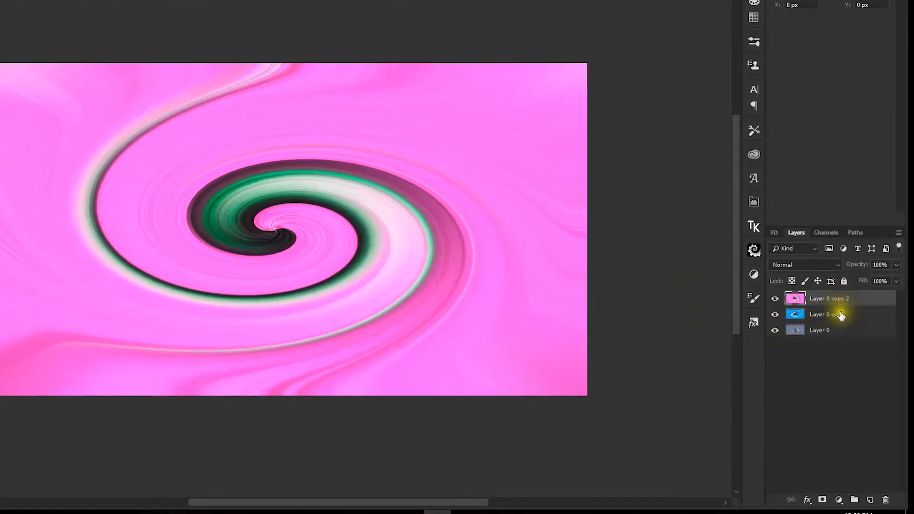
pyautogui.moveTo(863, 266); pyautogui.dragTo(837, 264)
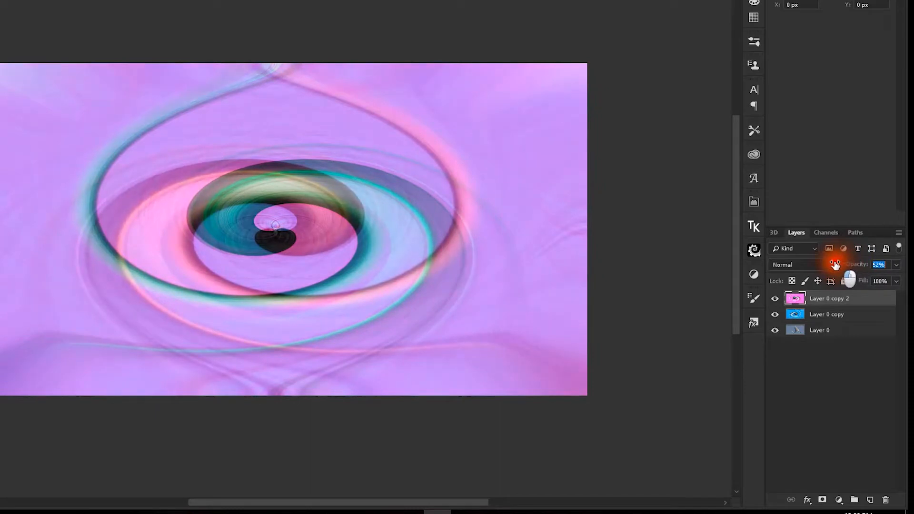
pyautogui.moveTo(837, 265); pyautogui.dragTo(837, 265)
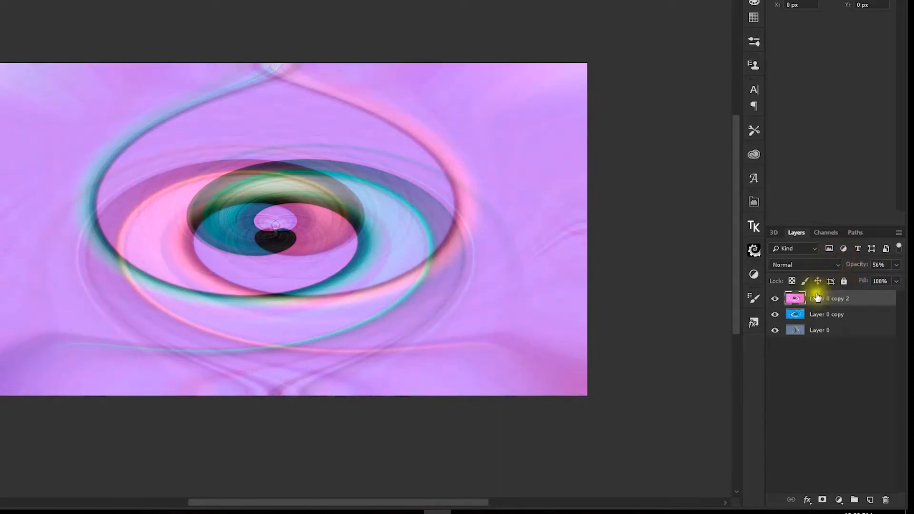
# Duplicate Layer 0 copy and Layer 0 copy 2 together and merge the two duplicates into one layer
pyautogui.keyDown('shift'); pyautogui.click(847, 317); pyautogui.keyUp('shift')
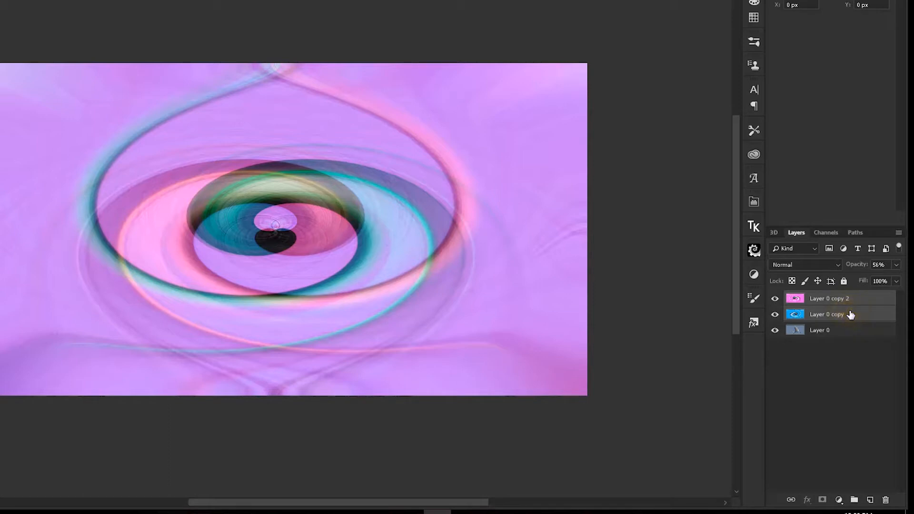
pyautogui.moveTo(851, 314); pyautogui.dragTo(872, 497)
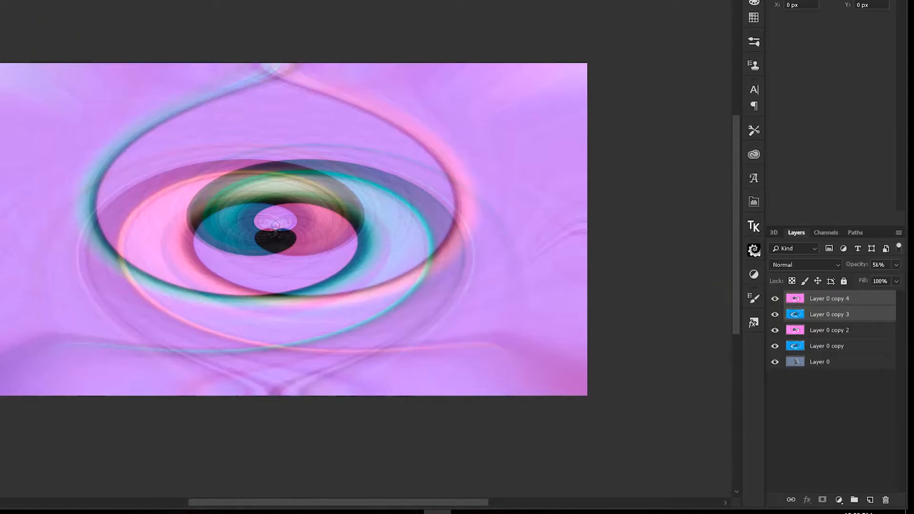
pyautogui.click(101, 13)
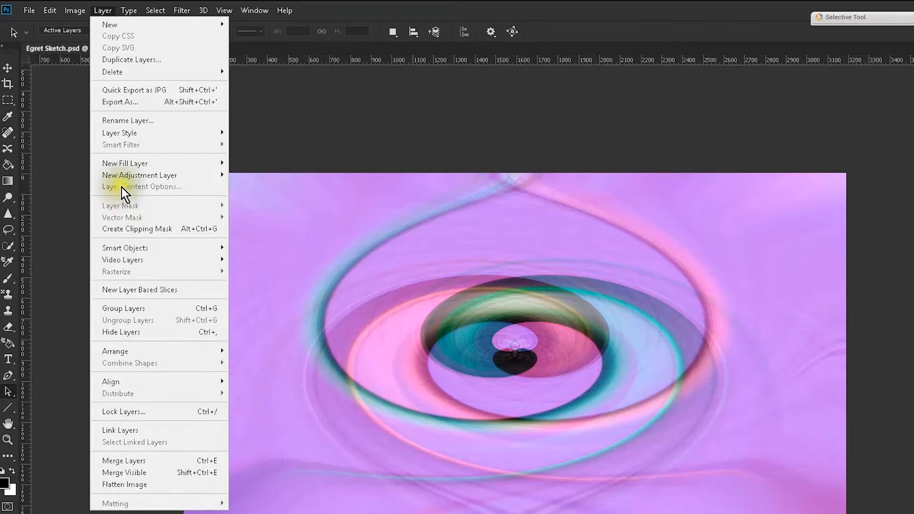
pyautogui.click(123, 460)
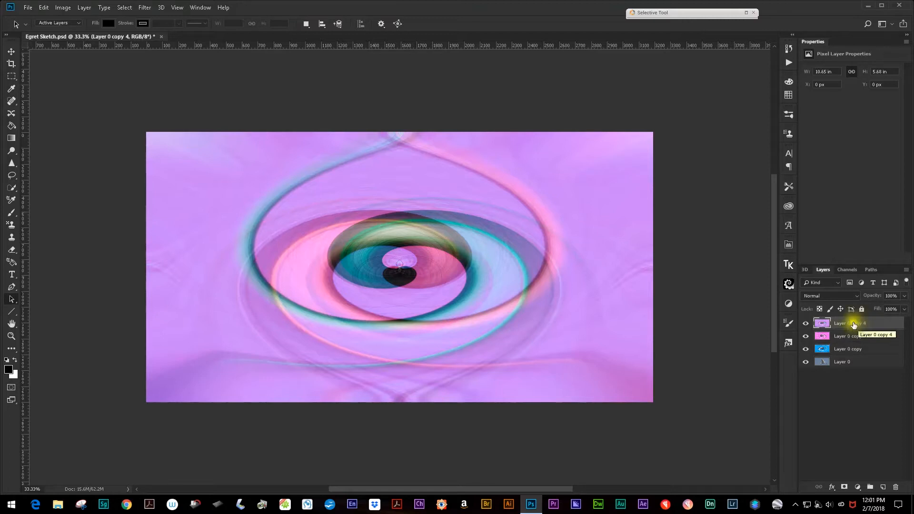
# Hide Layer 0 copy 2 and Layer 0 copy, and add a black-filled layer directly above Layer 0
pyautogui.click(806, 336)
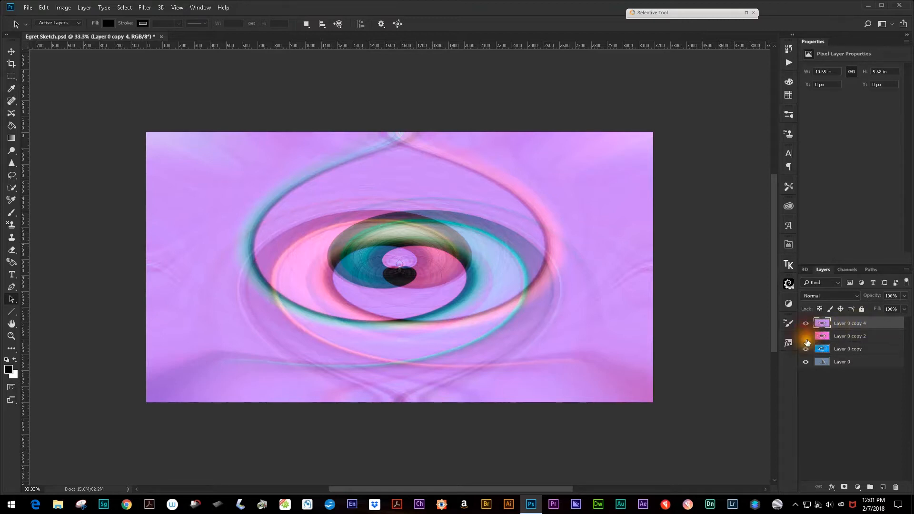
pyautogui.click(806, 349)
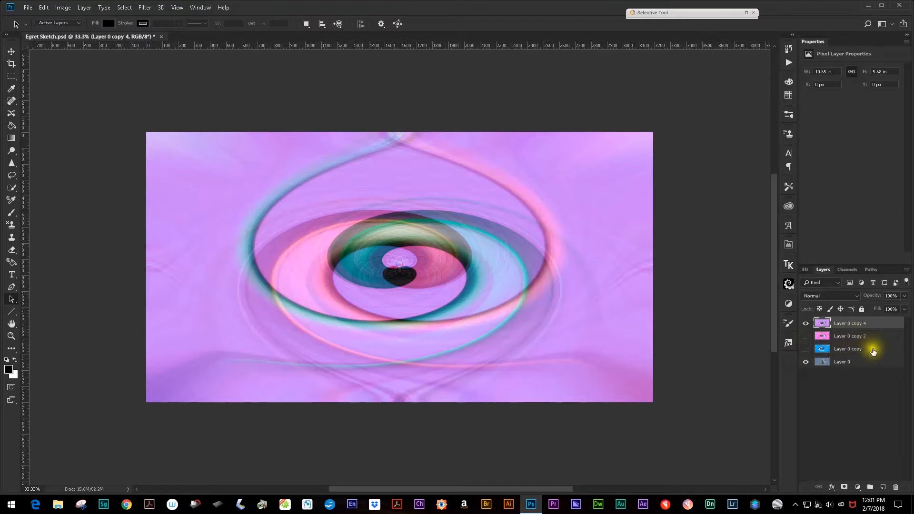
pyautogui.click(869, 365)
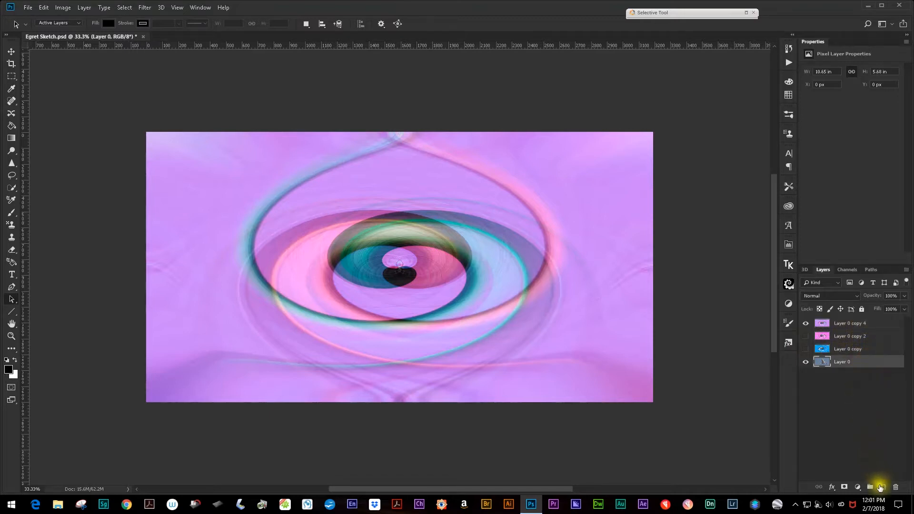
pyautogui.click(883, 487)
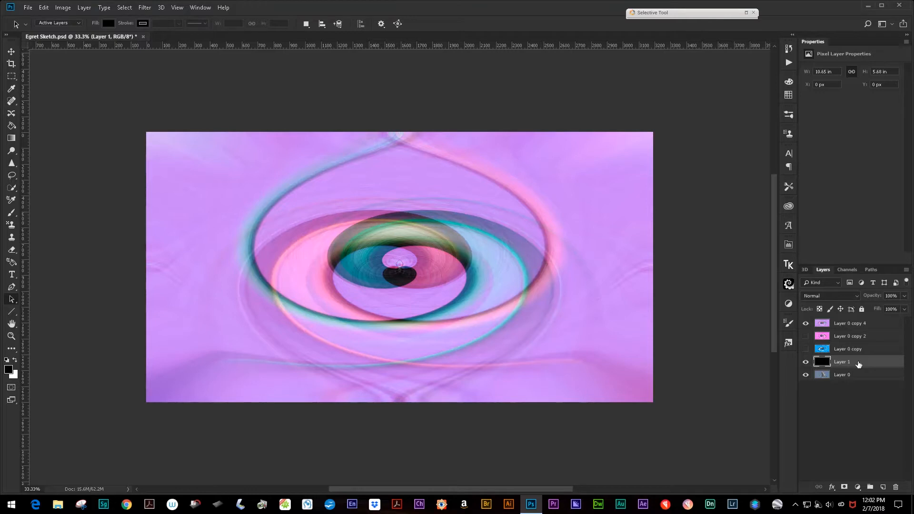
# Copy a centred circular selection about 1044 px in diameter from Layer 0 copy 4 onto its own layer
pyautogui.click(805, 323)
pyautogui.click(818, 324)
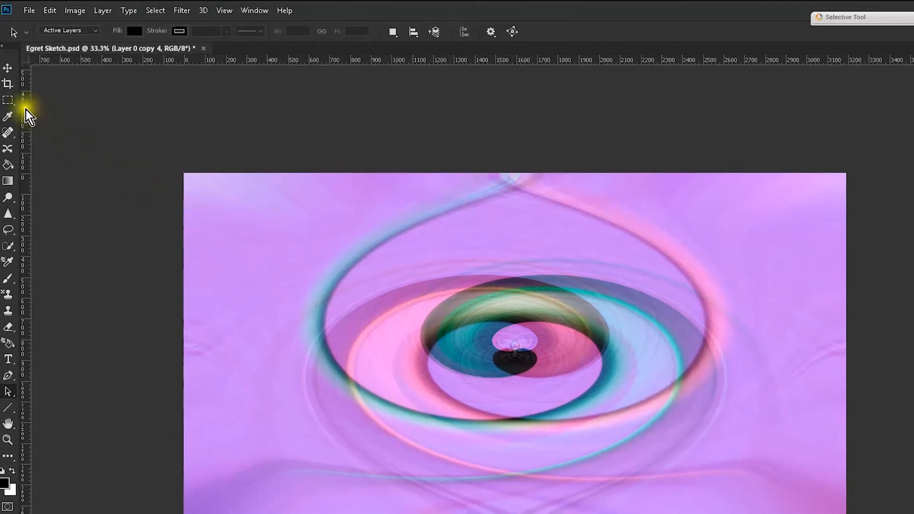
pyautogui.click(15, 103)
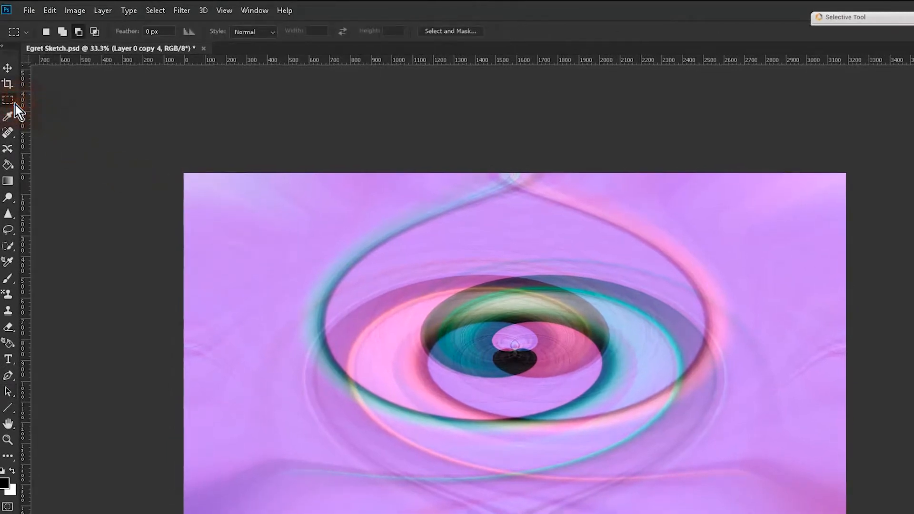
pyautogui.moveTo(16, 106); pyautogui.dragTo(47, 113)
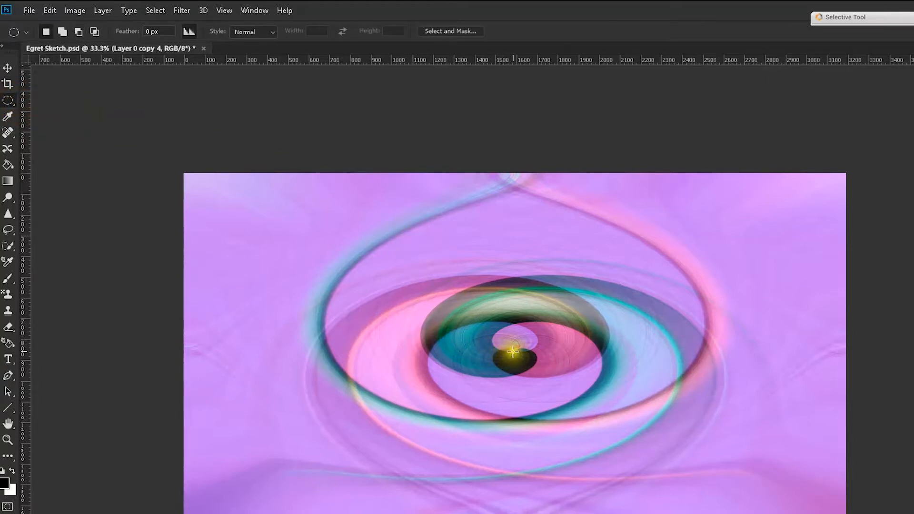
pyautogui.moveTo(515, 350); pyautogui.dragTo(568, 402)
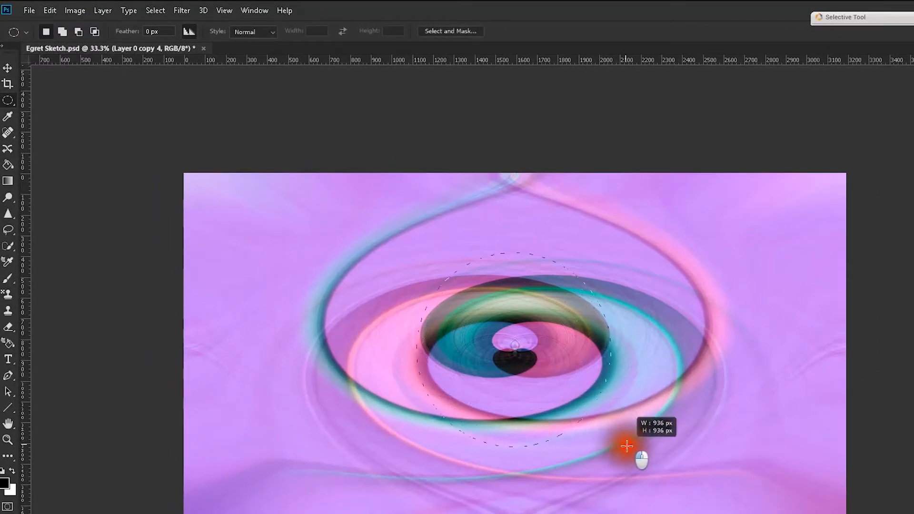
pyautogui.moveTo(627, 446); pyautogui.dragTo(638, 458)
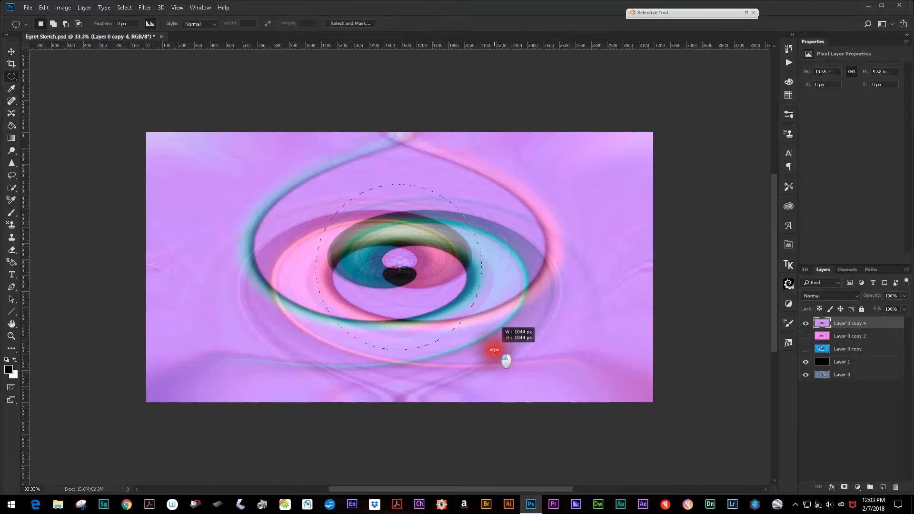
pyautogui.moveTo(494, 350); pyautogui.dragTo(494, 349)
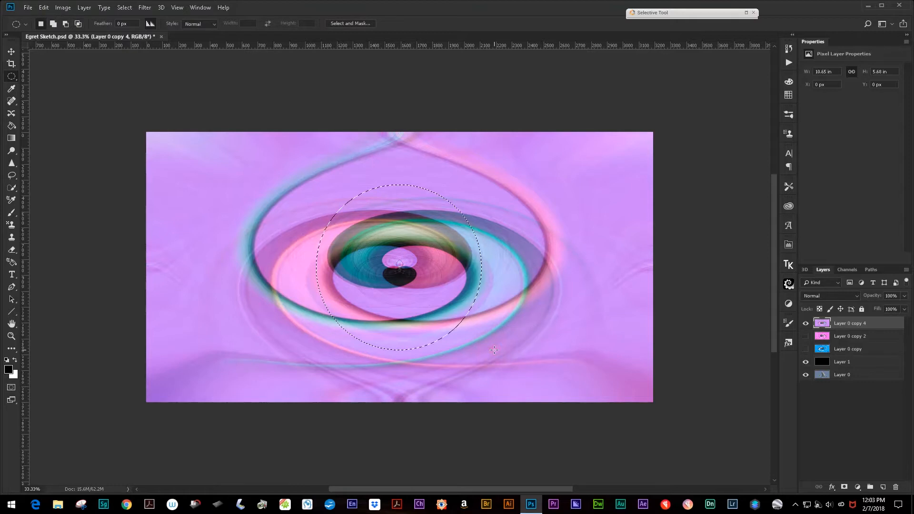
pyautogui.hotkey('ctrl', 'j')
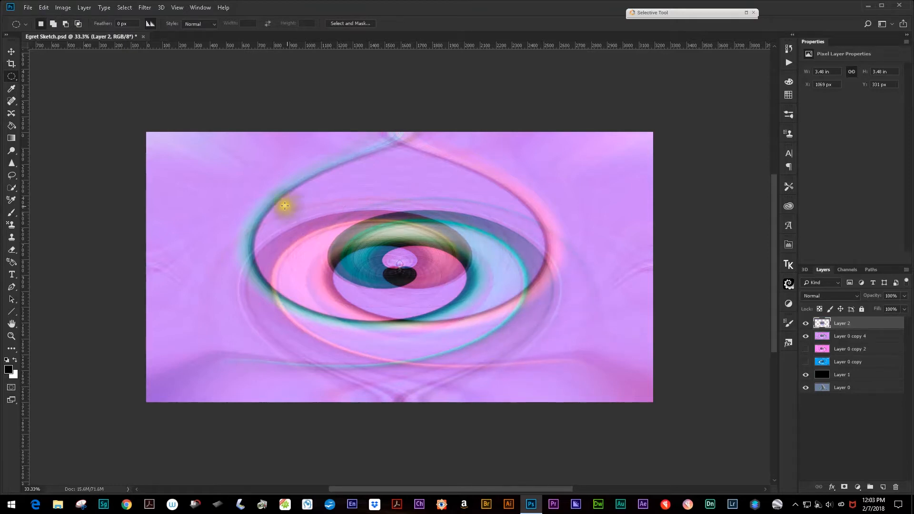
# Copy a rectangular selection about 2.05 by 4.31 in, extending right from the eye's centre, from Layer 0 copy 4 to a new layer
pyautogui.rightClick(16, 79)
pyautogui.click(33, 77)
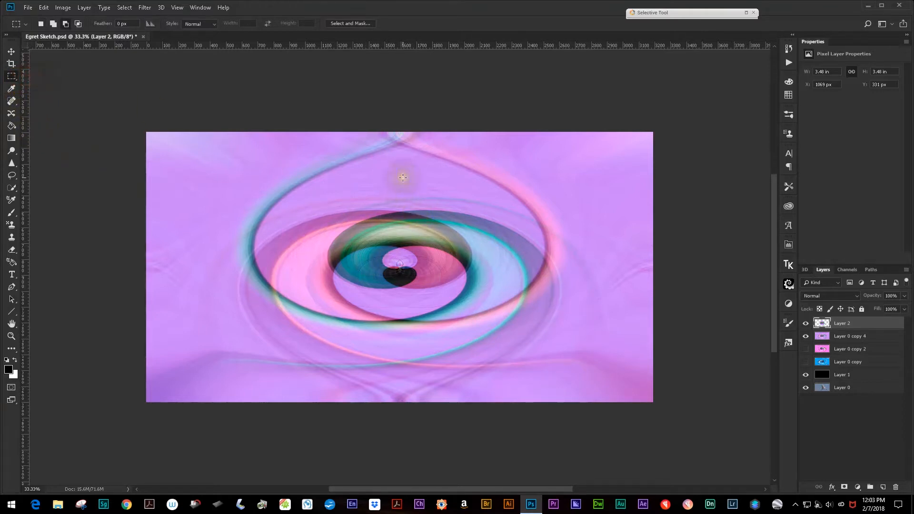
pyautogui.moveTo(403, 177); pyautogui.dragTo(476, 309)
pyautogui.click(840, 333)
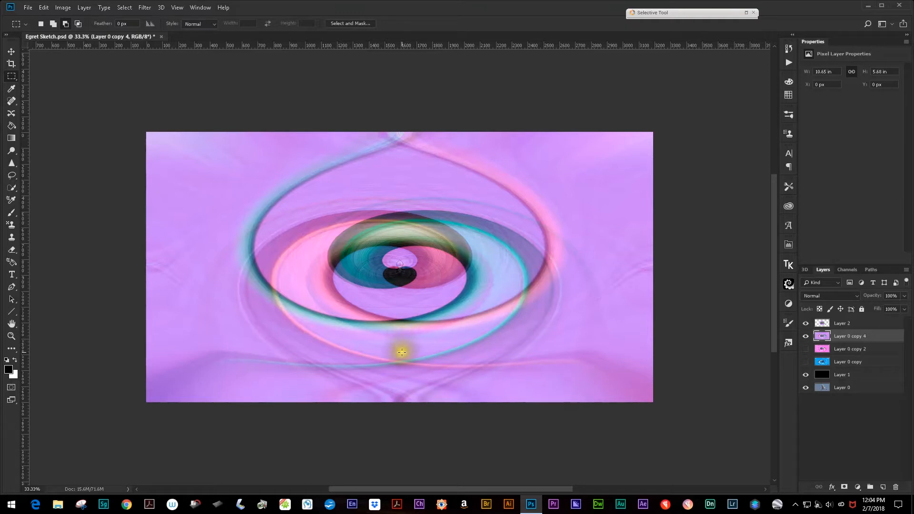
pyautogui.moveTo(401, 353); pyautogui.dragTo(498, 149)
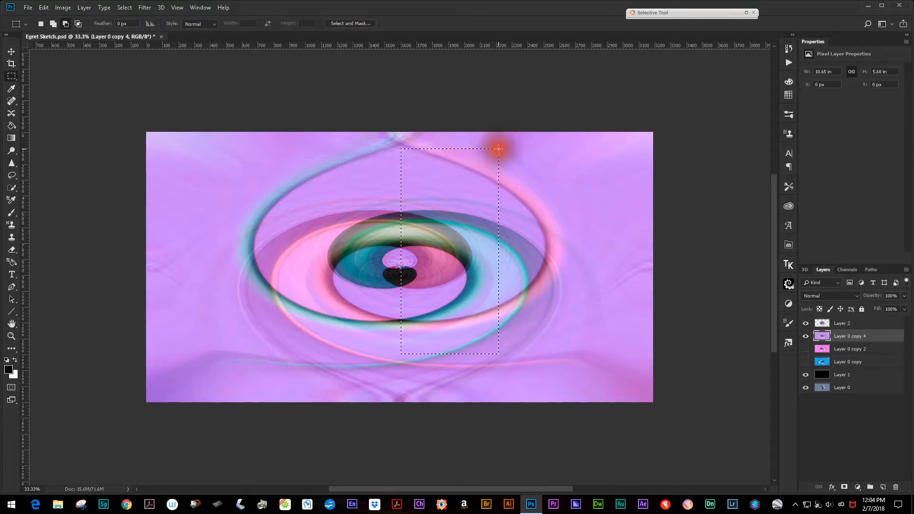
pyautogui.hotkey('ctrl', 'j')
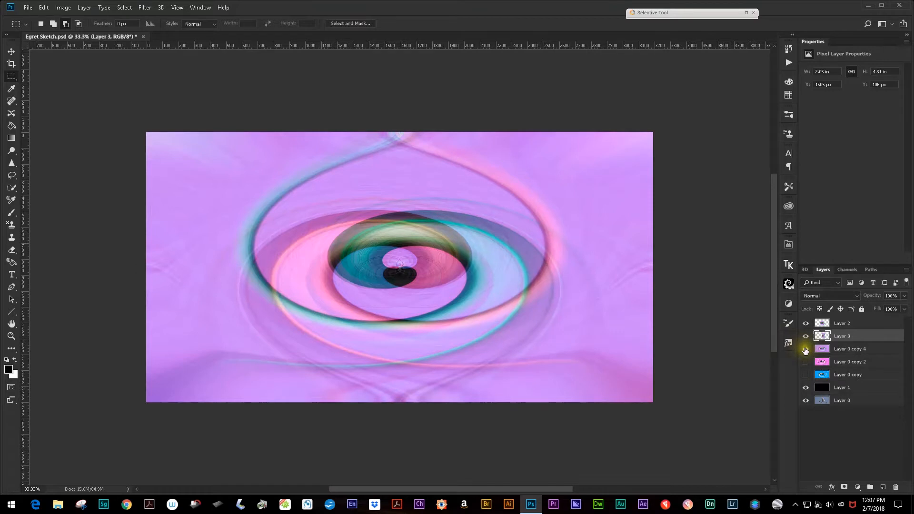
# Hide Layer 0 copy 4 and the rectangular cut-out on Layer 3, and make the circle on Layer 2 active
pyautogui.click(805, 349)
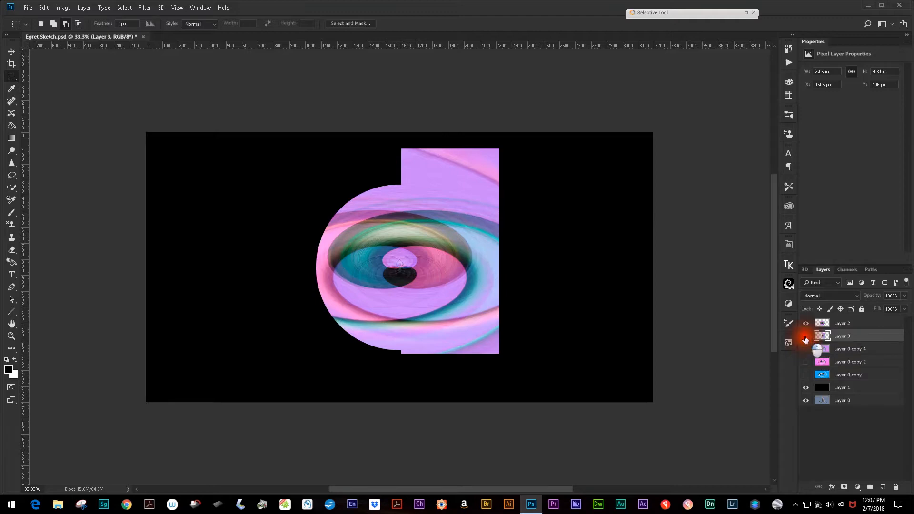
pyautogui.click(804, 337)
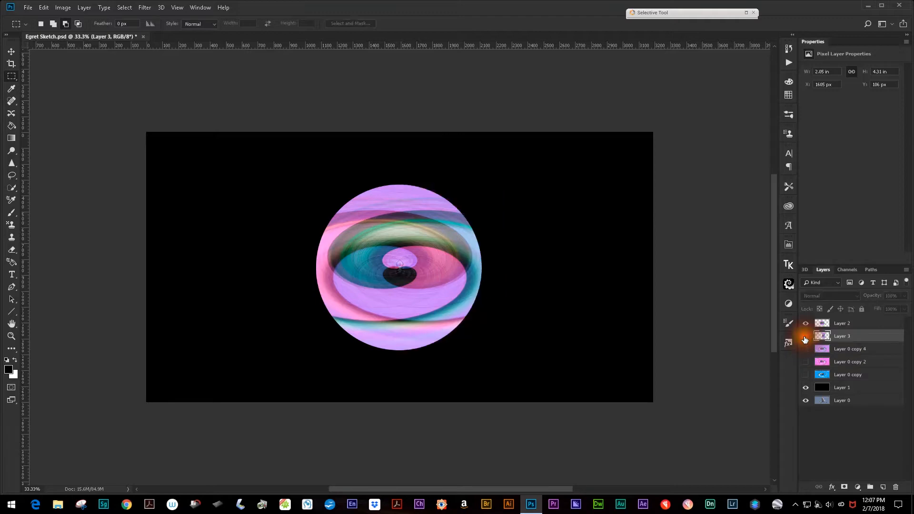
pyautogui.click(841, 323)
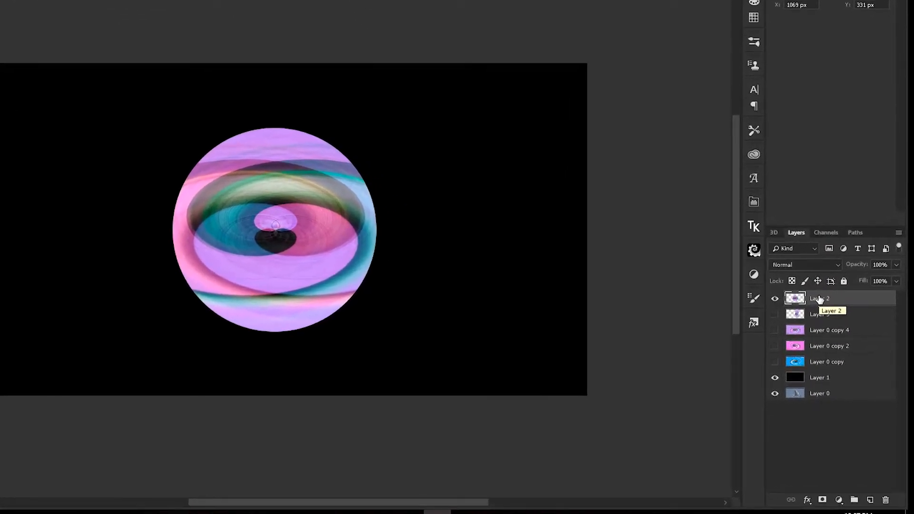
# Duplicate the circle on Layer 2 and hide the original, keeping the copy active
pyautogui.moveTo(853, 297); pyautogui.dragTo(853, 299)
pyautogui.moveTo(859, 431); pyautogui.dragTo(869, 500)
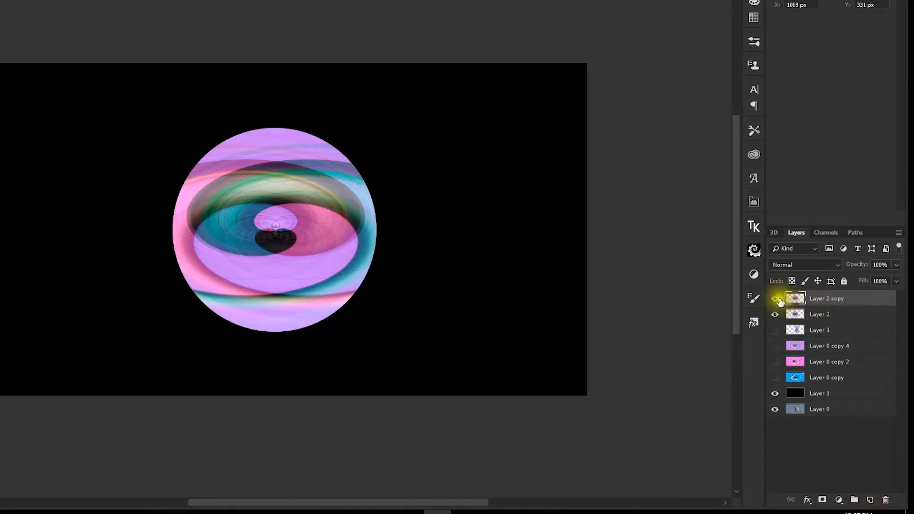
pyautogui.click(775, 314)
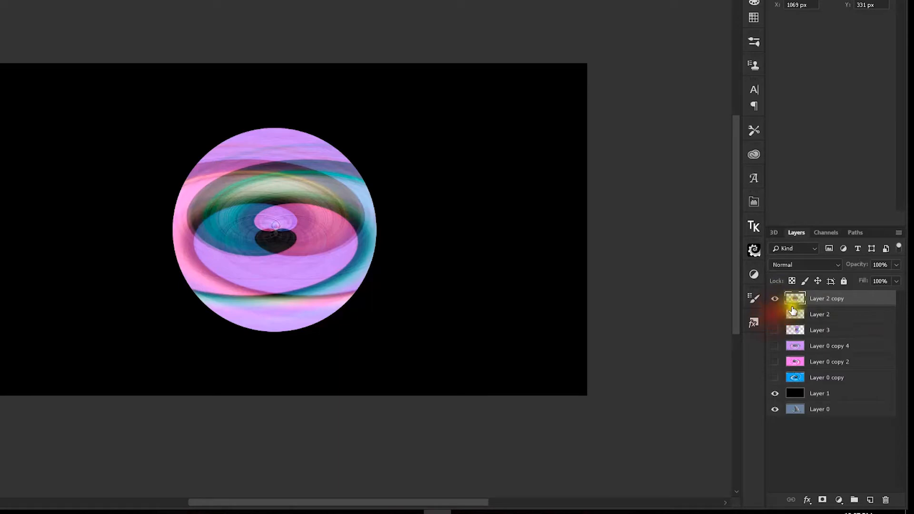
pyautogui.click(855, 300)
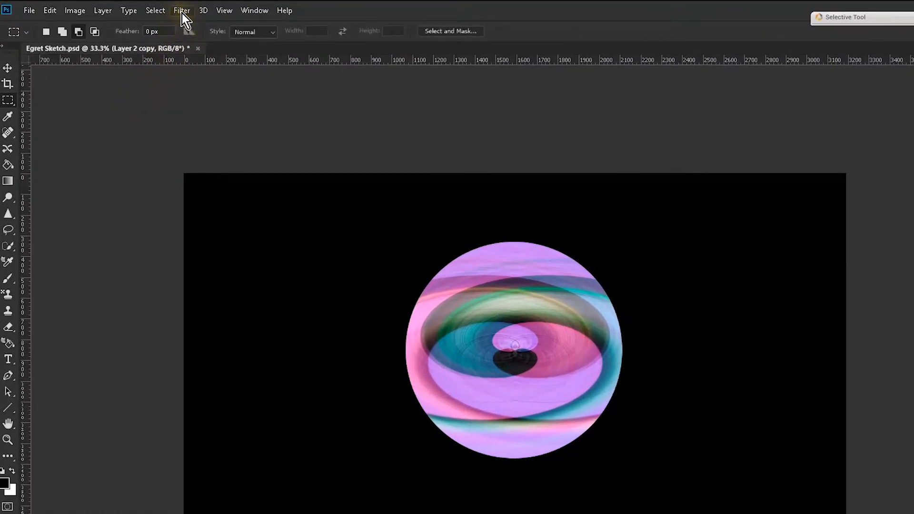
# Warp the circle copy with the Fish style at 50% bend and apply the transformation
pyautogui.click(8, 68)
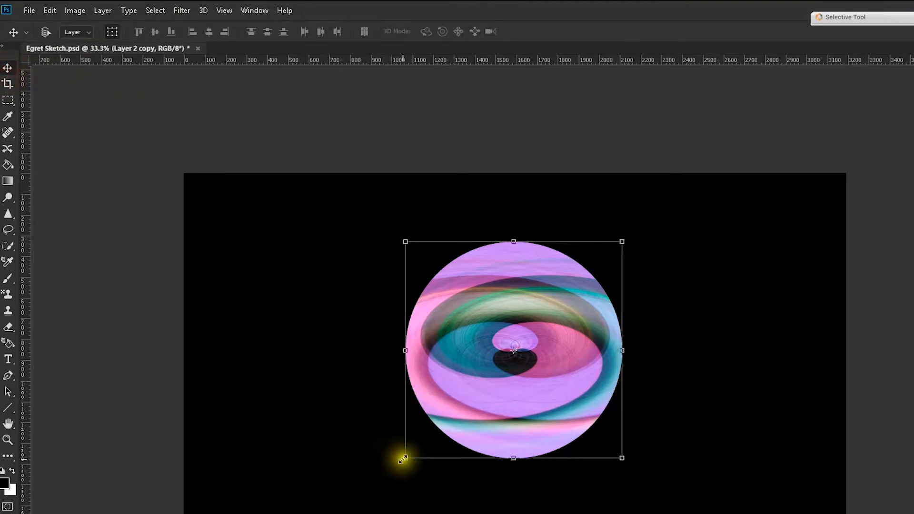
pyautogui.moveTo(403, 460); pyautogui.dragTo(402, 459)
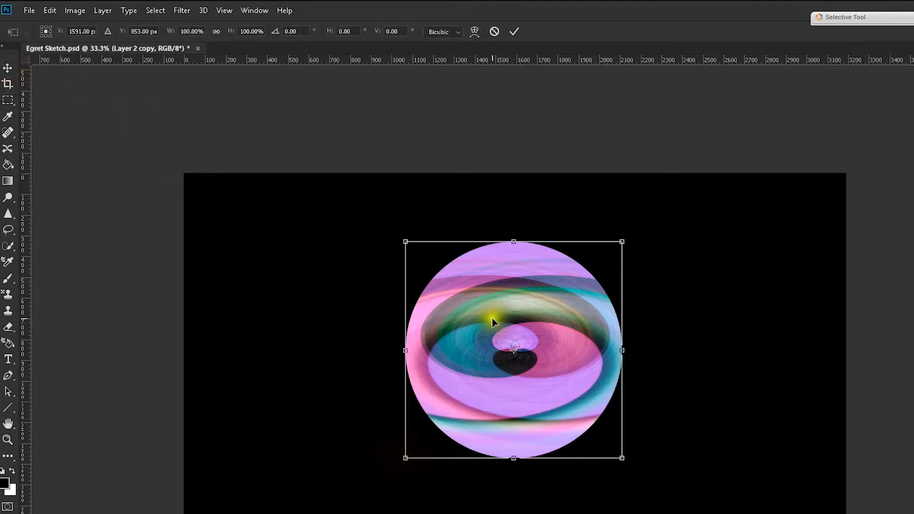
pyautogui.click(474, 32)
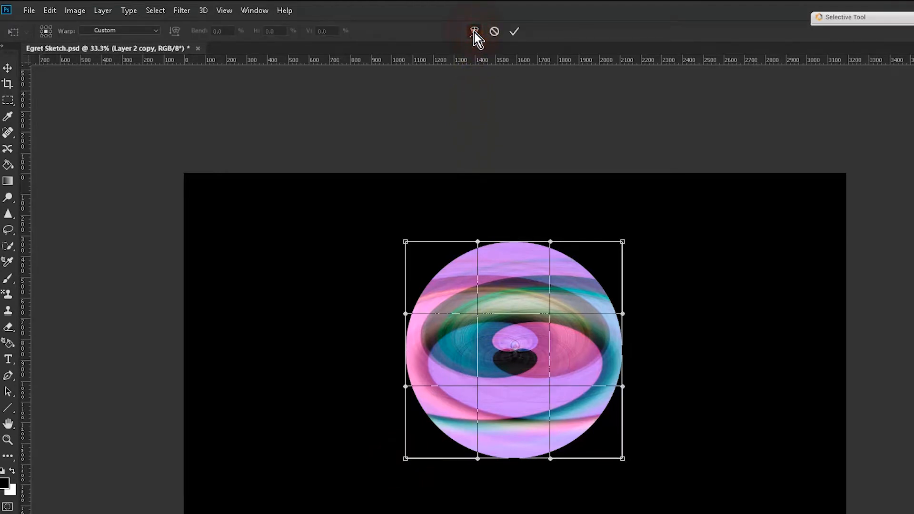
pyautogui.click(155, 33)
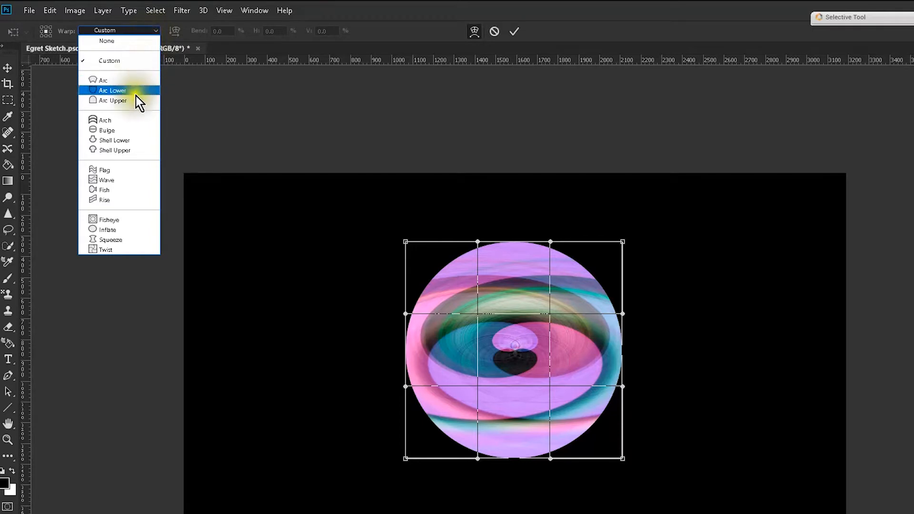
pyautogui.click(126, 170)
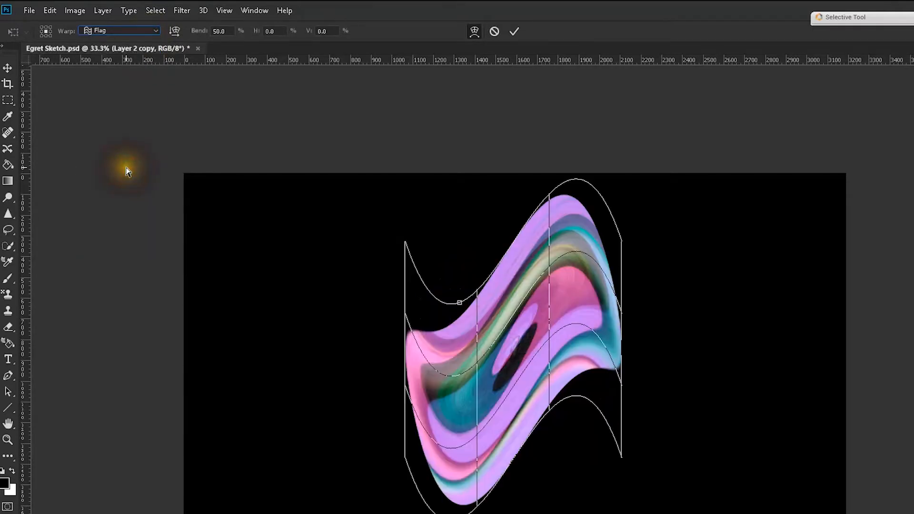
pyautogui.click(154, 32)
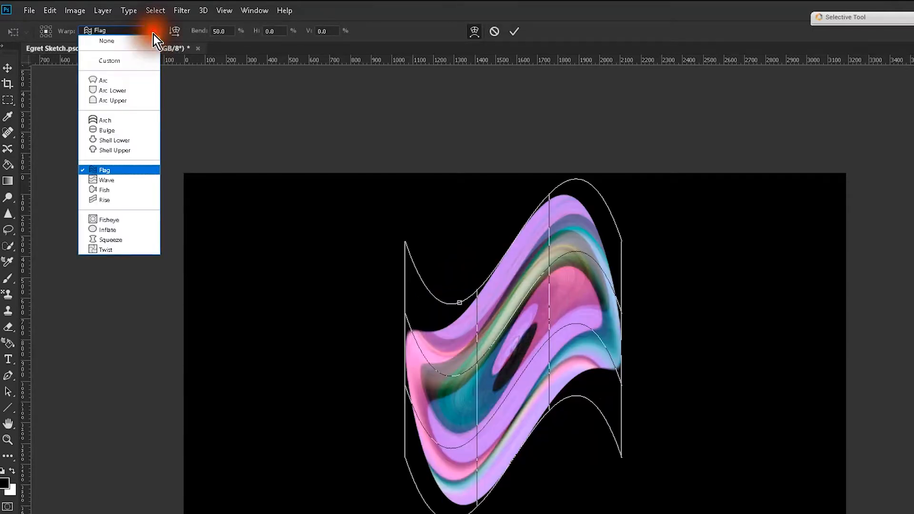
pyautogui.click(115, 191)
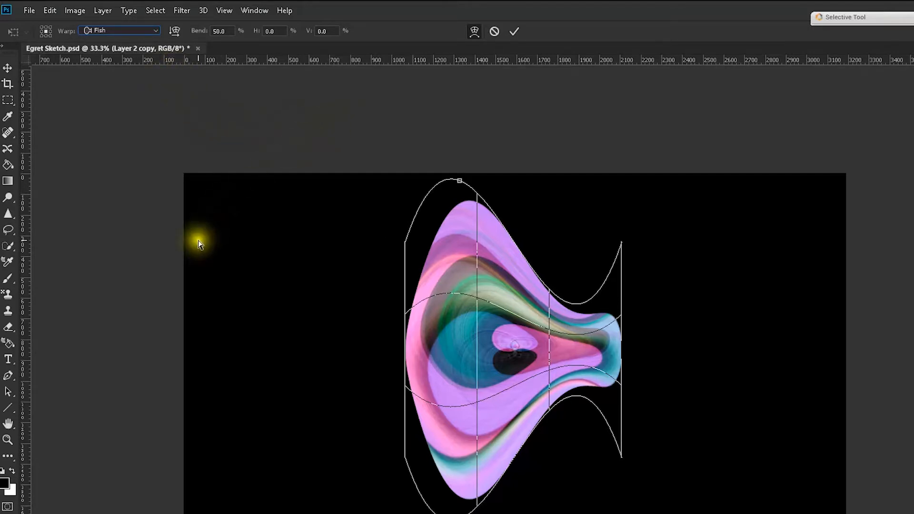
pyautogui.click(9, 392)
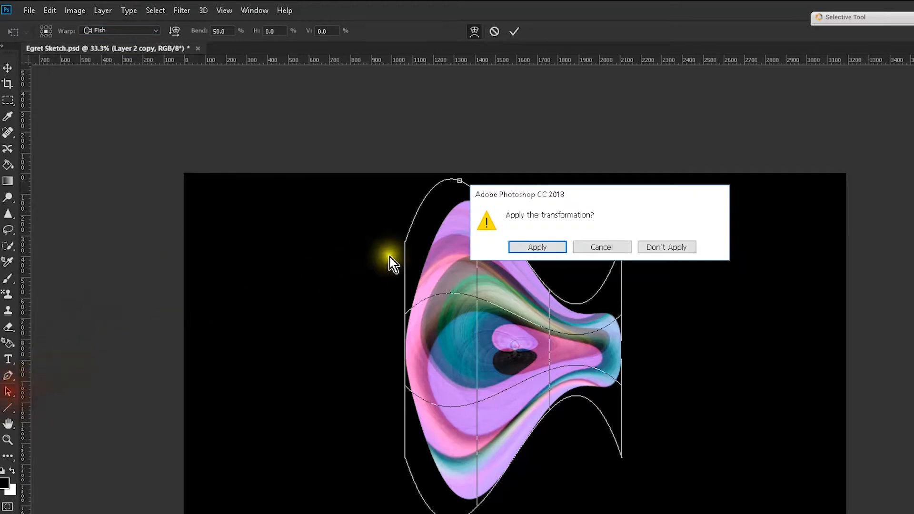
pyautogui.click(517, 247)
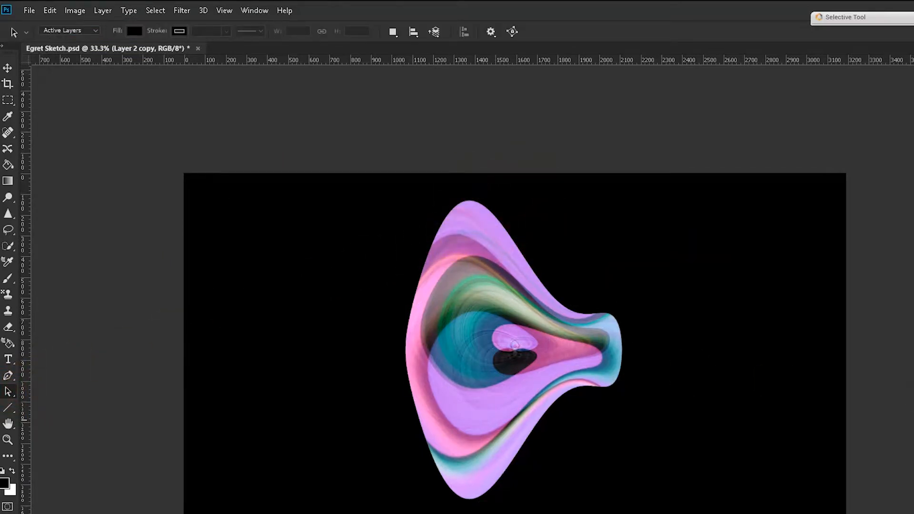
# Scale the fish-shaped layer down proportionally about its centre to about 78%
pyautogui.click(10, 69)
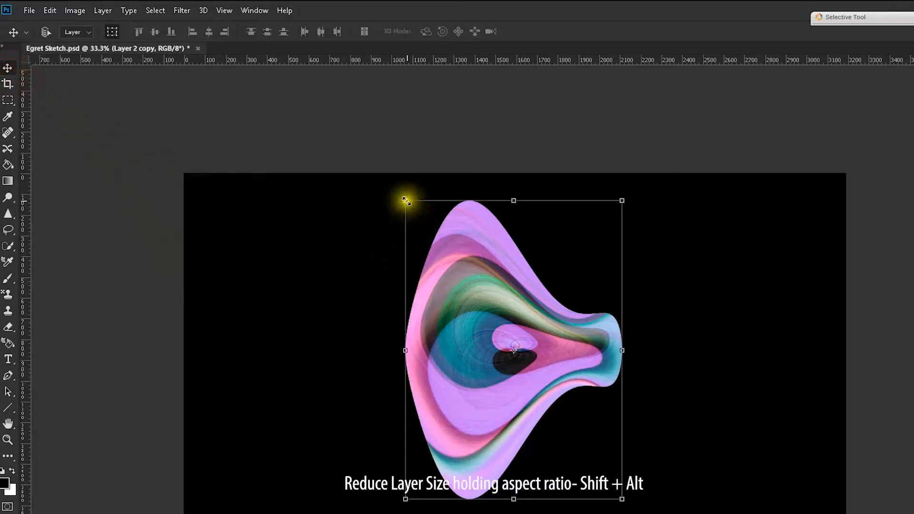
pyautogui.moveTo(406, 201); pyautogui.dragTo(425, 235)
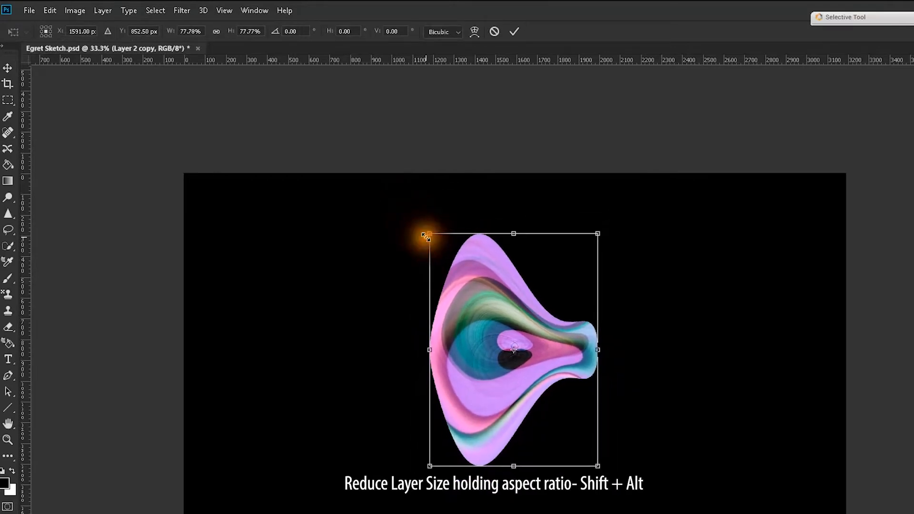
pyautogui.click(426, 236)
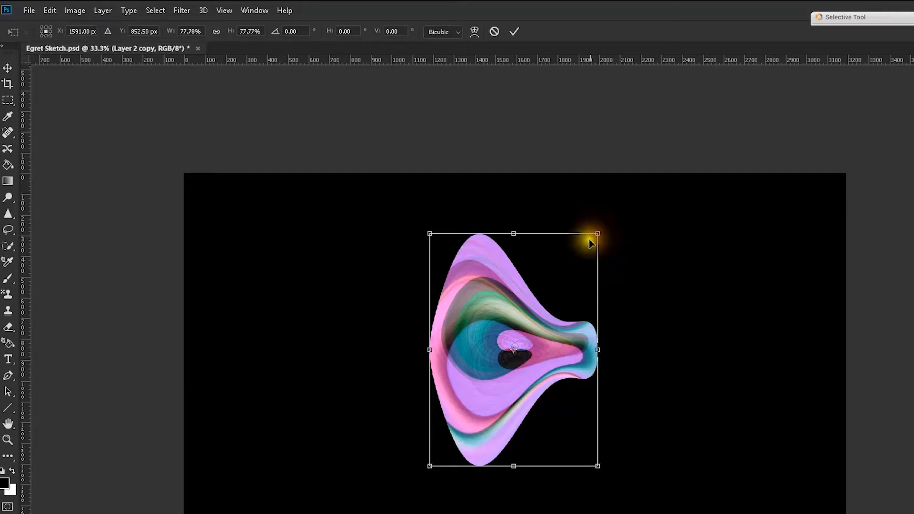
# Custom-warp the shape by pulling its upper-left corner diagonally down past its lower edge so it folds over itself, and apply the warp
pyautogui.click(475, 39)
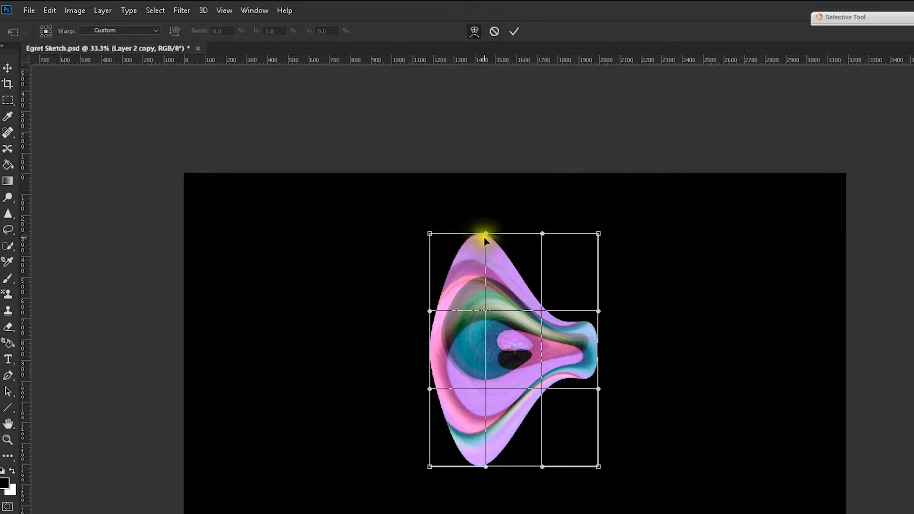
pyautogui.click(429, 235)
pyautogui.moveTo(430, 234)
pyautogui.mouseDown()
pyautogui.moveTo(441, 279)
pyautogui.moveTo(489, 364)
pyautogui.moveTo(599, 513)
pyautogui.moveTo(586, 513)
pyautogui.mouseUp()
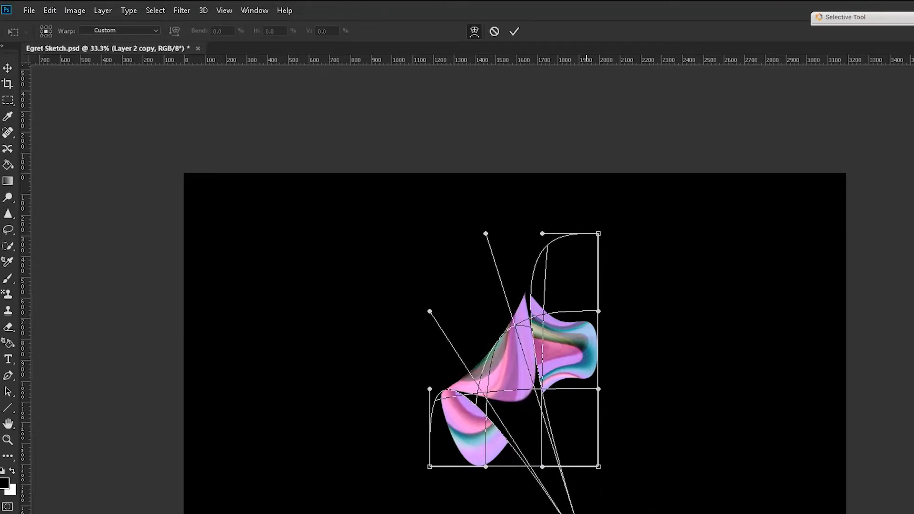
pyautogui.press('Return')
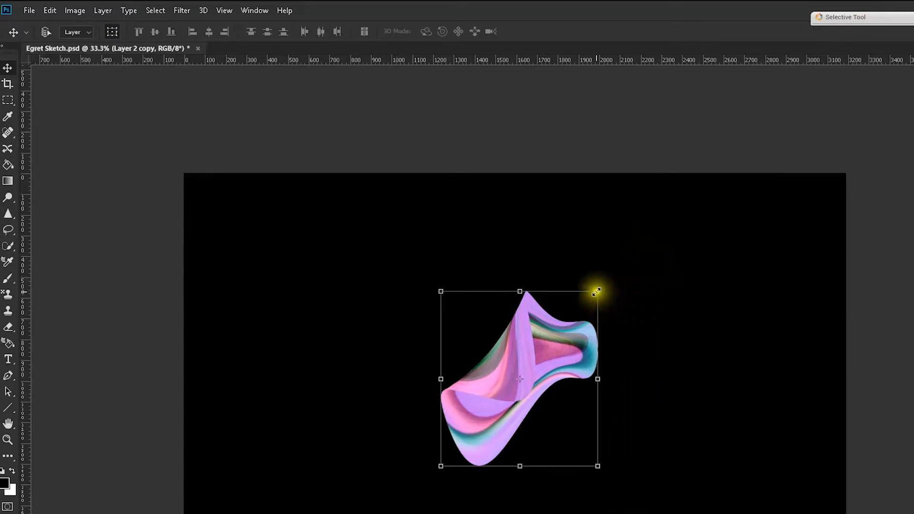
# Custom-warp the folded shape's right end up and outward, and rotate the shape counterclockwise until it stands upright
pyautogui.click(596, 292)
pyautogui.click(473, 32)
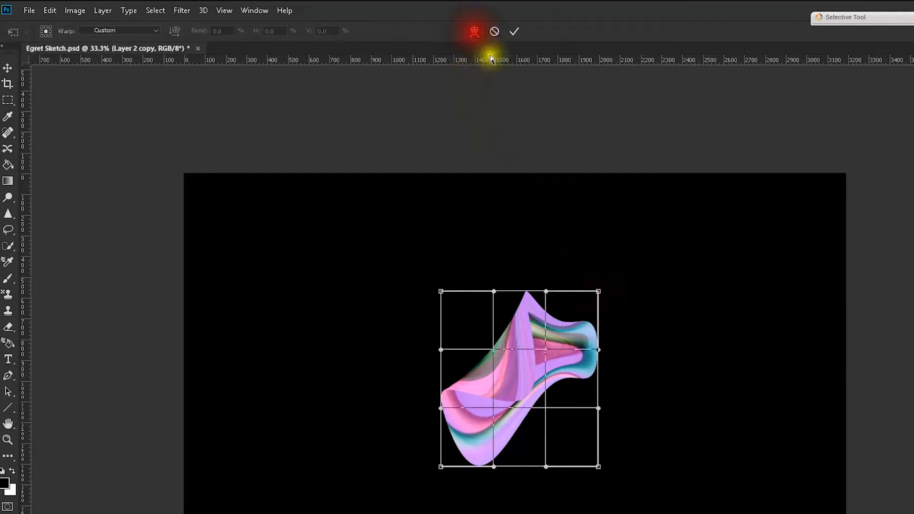
pyautogui.moveTo(597, 291); pyautogui.dragTo(598, 288)
pyautogui.moveTo(599, 353); pyautogui.dragTo(670, 210)
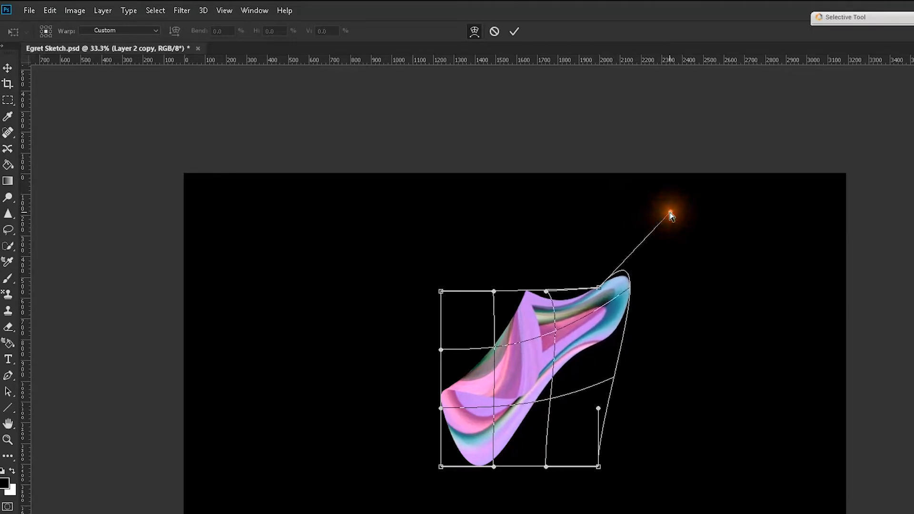
pyautogui.press('Return')
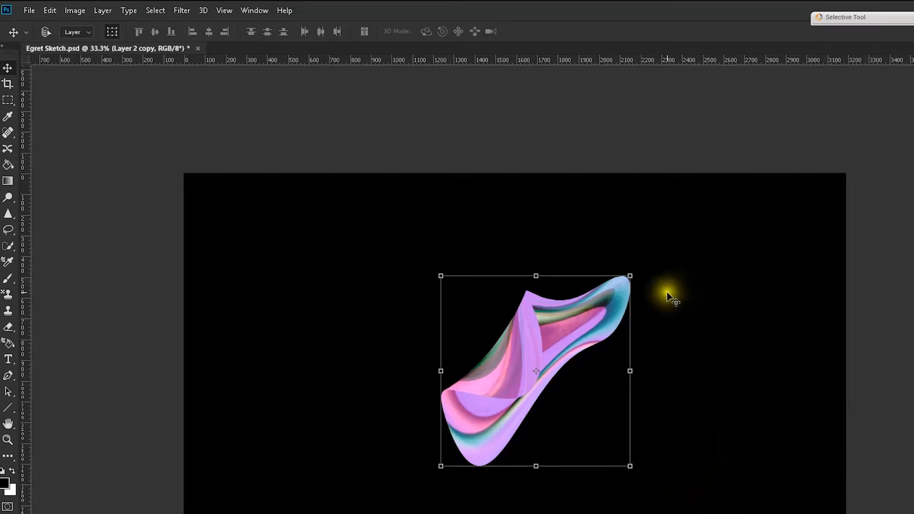
pyautogui.moveTo(639, 269); pyautogui.dragTo(544, 230)
pyautogui.press('Escape')
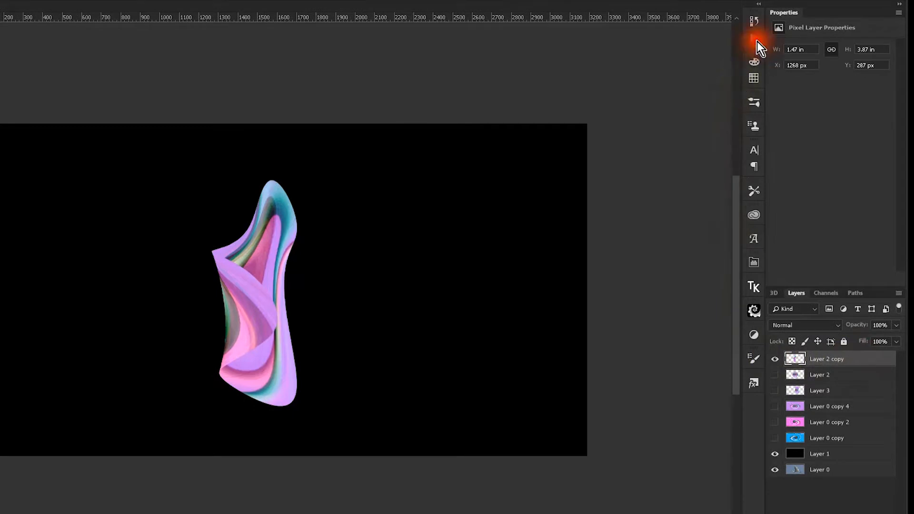
# Examine the recorded commands of the Rotating design action, including the scale and angle of its layer transform
pyautogui.click(757, 41)
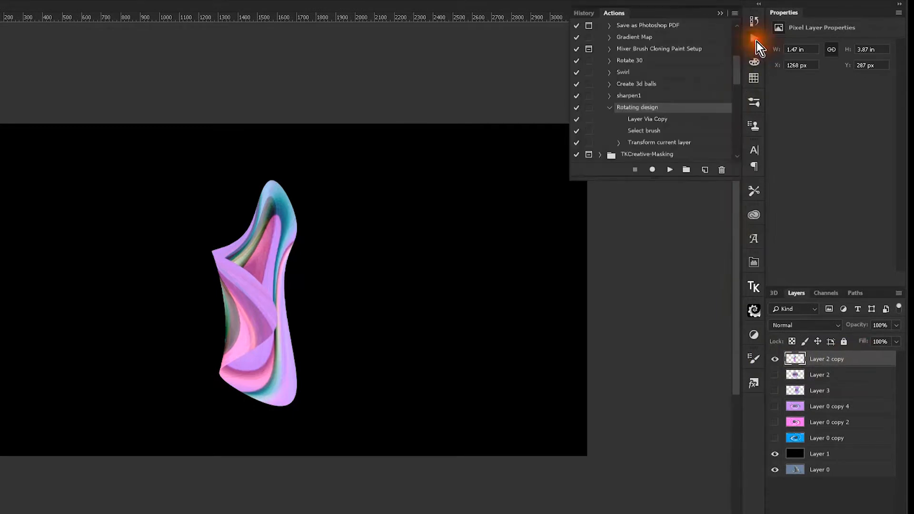
pyautogui.click(610, 109)
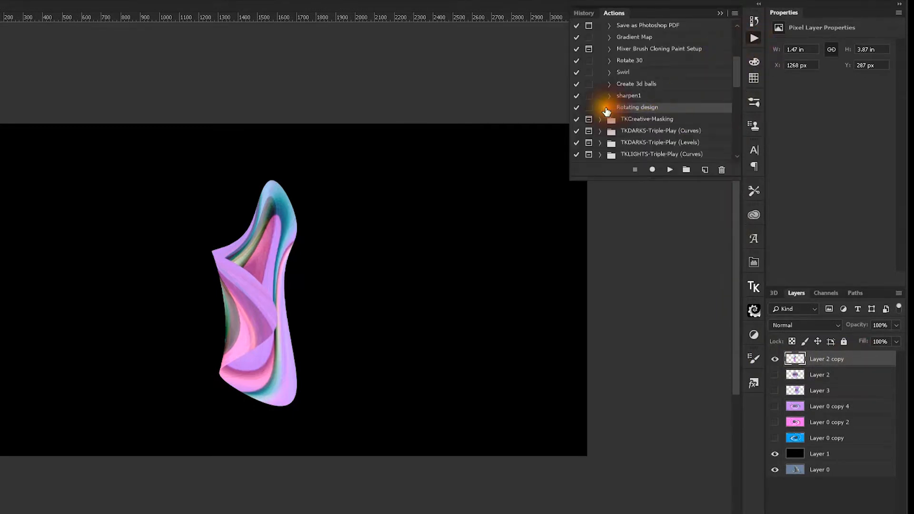
pyautogui.click(609, 108)
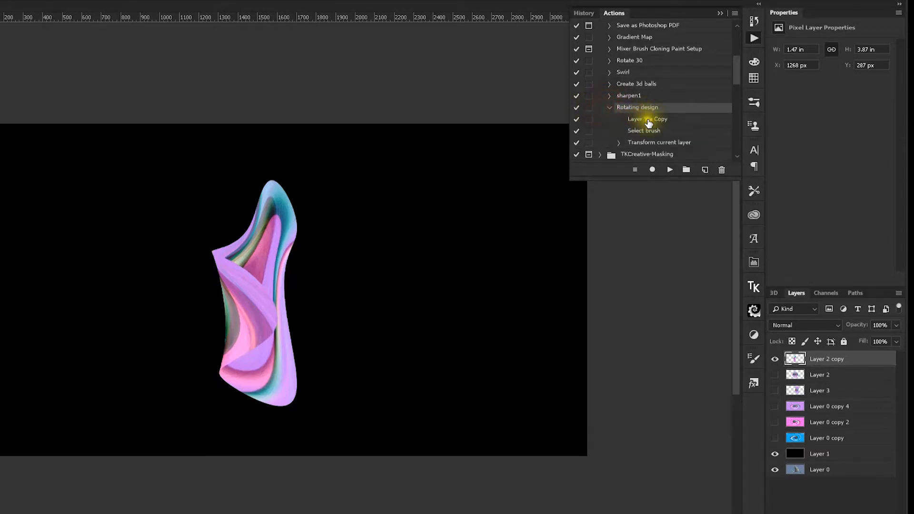
pyautogui.scroll(-1, 648, 123)
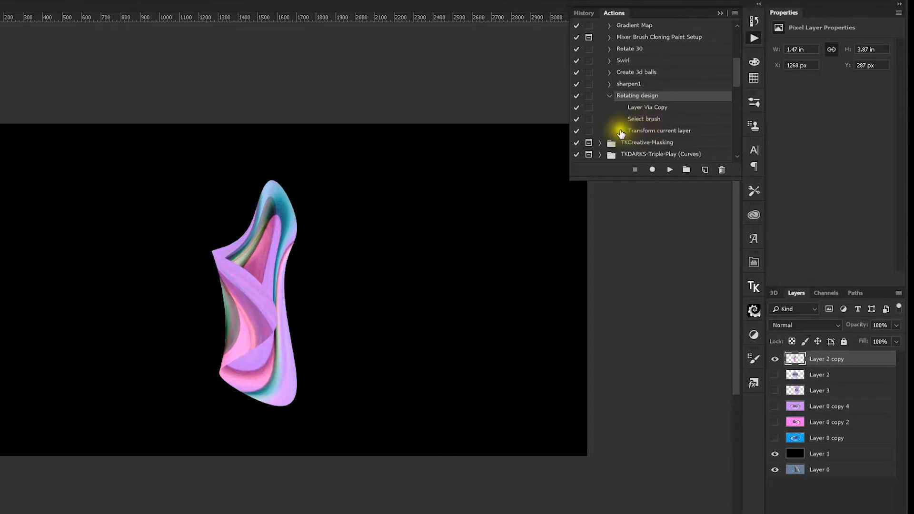
pyautogui.click(619, 132)
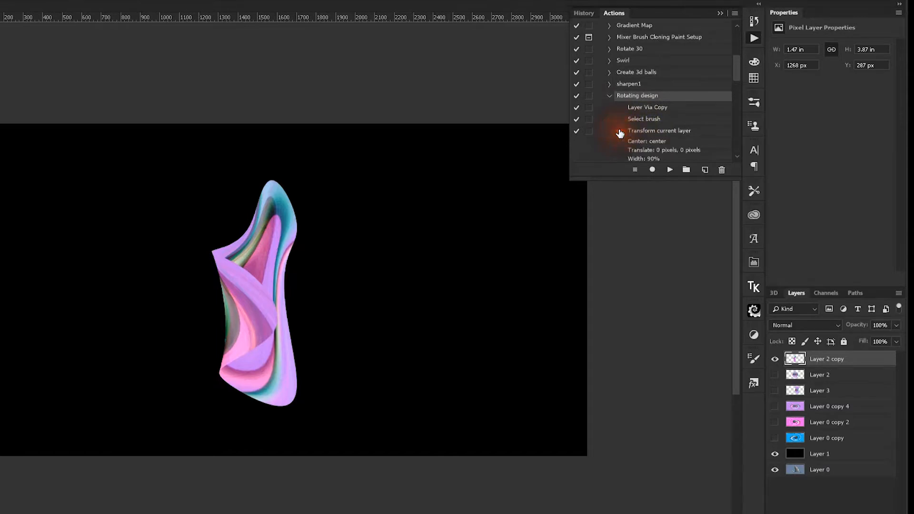
pyautogui.scroll(-2, 620, 134)
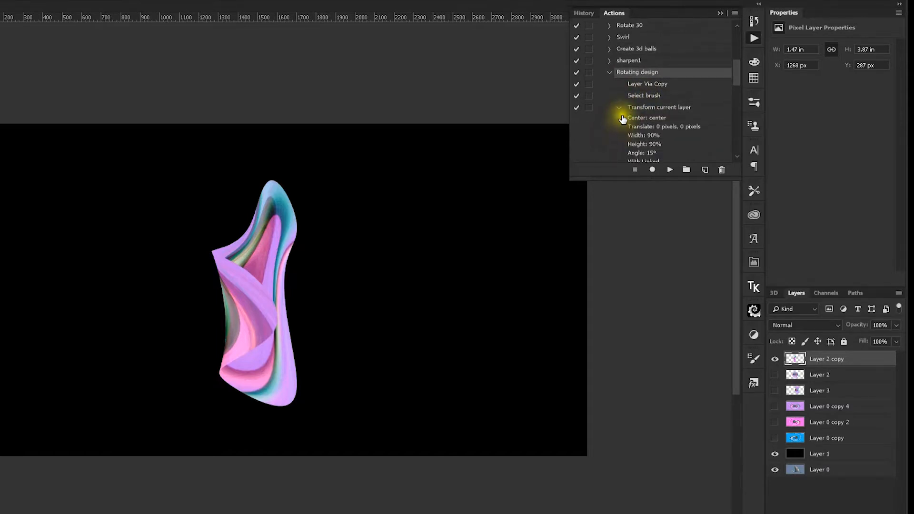
pyautogui.scroll(-3, 624, 135)
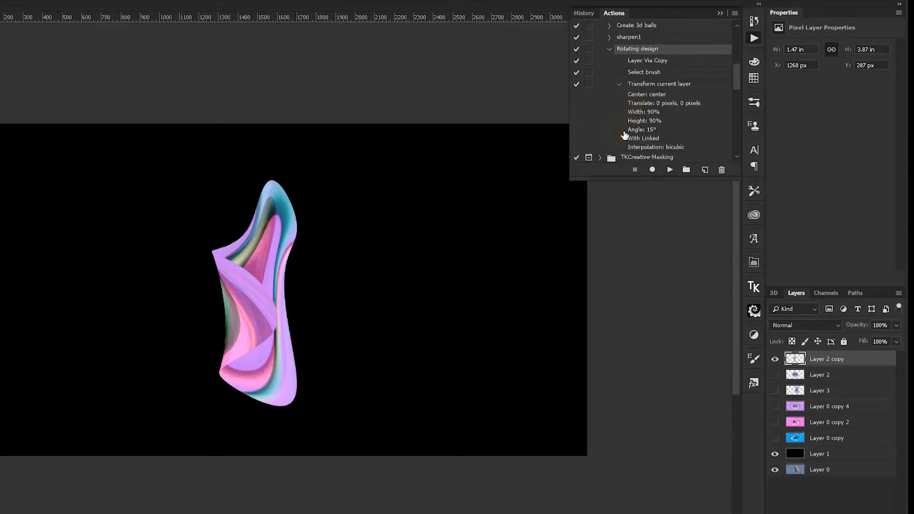
pyautogui.scroll(5, 623, 135)
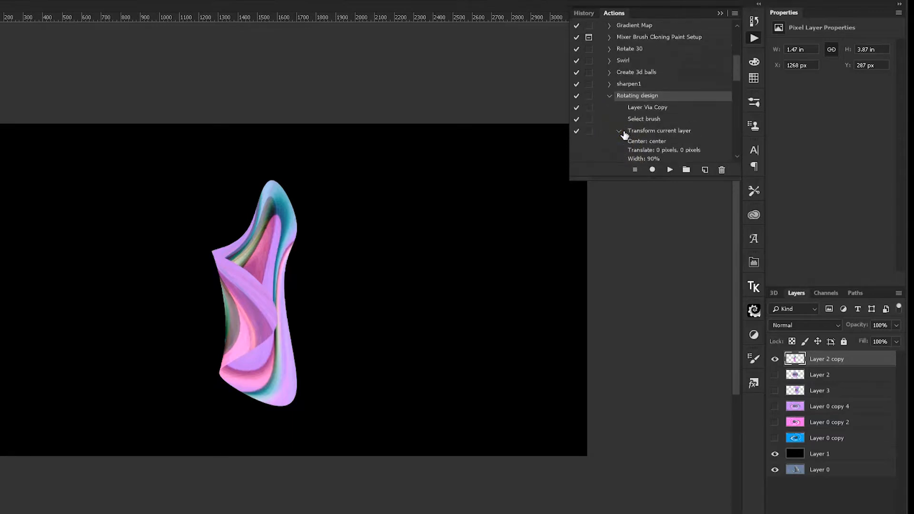
pyautogui.click(618, 132)
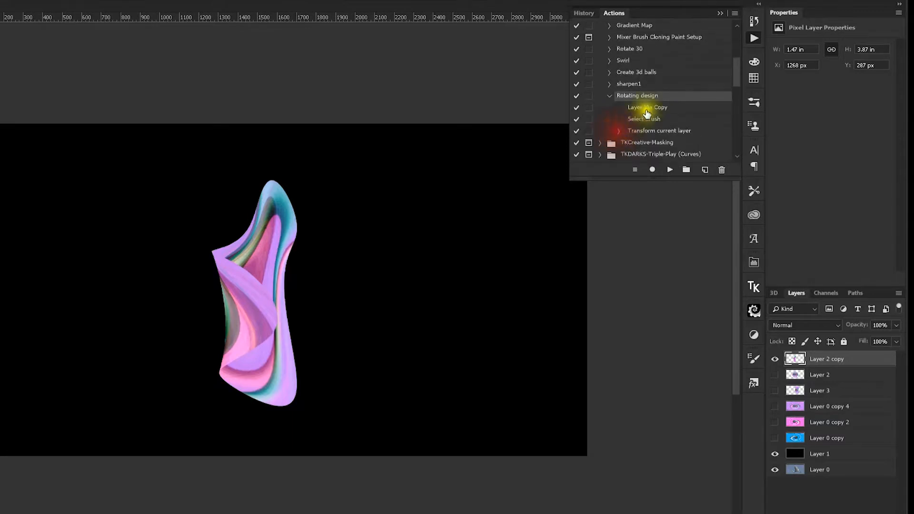
pyautogui.click(610, 96)
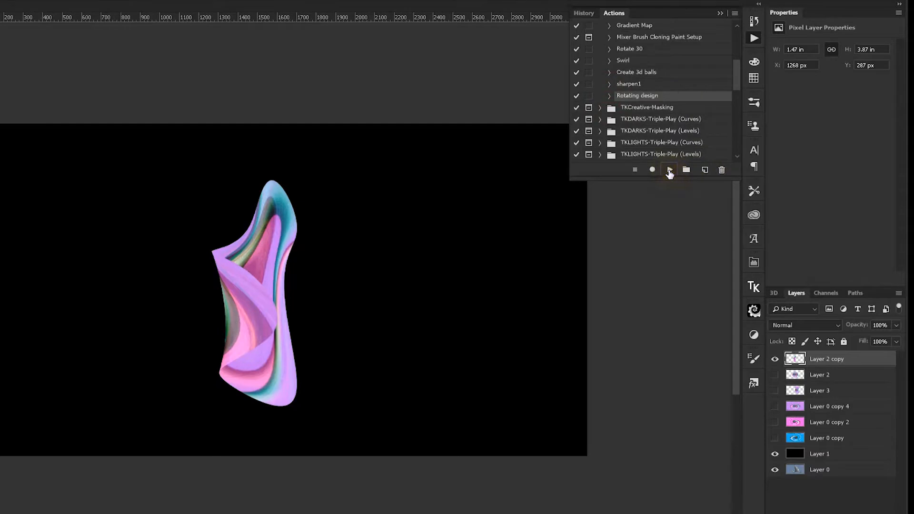
# Duplicate the upright shape on Layer 2 copy and hide the original, keeping the duplicate active
pyautogui.click(859, 360)
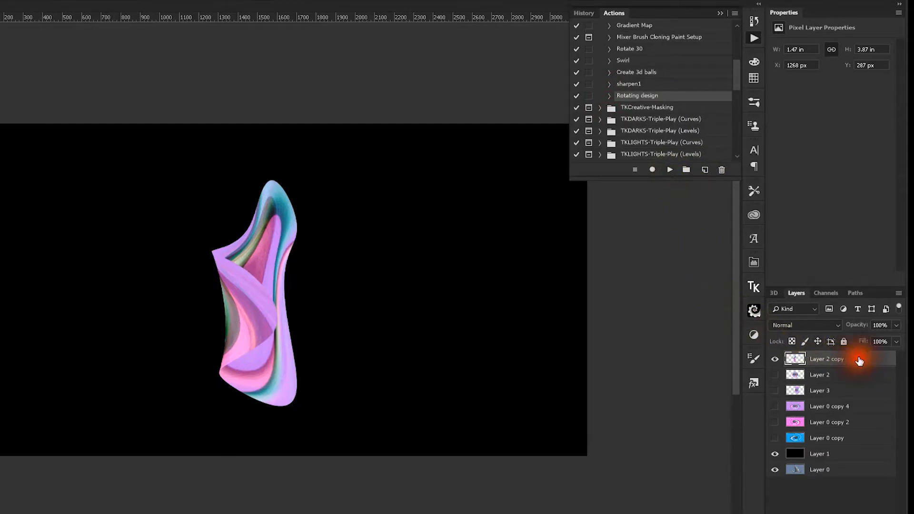
pyautogui.hotkey('ctrl', 'j')
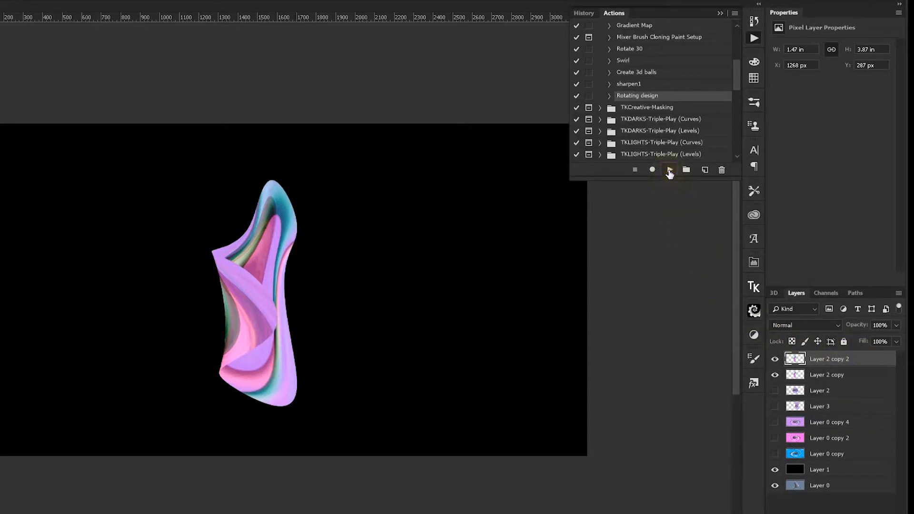
pyautogui.click(774, 374)
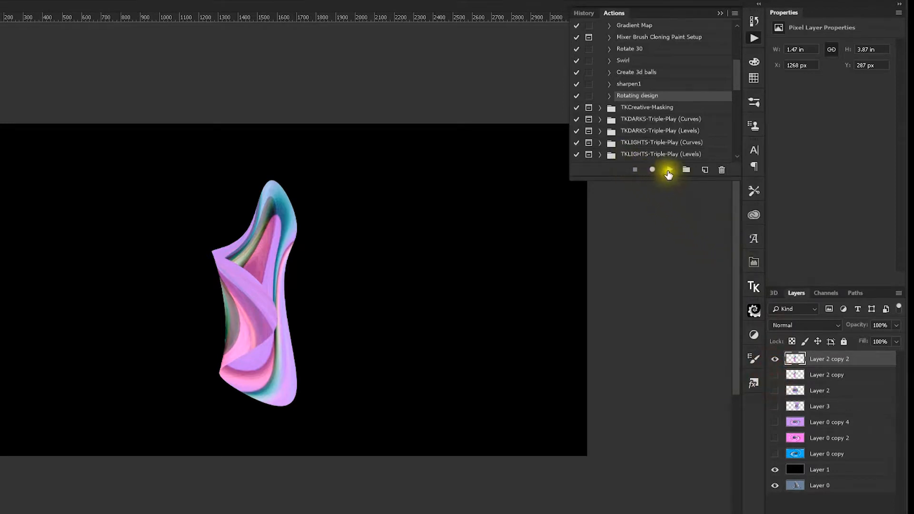
# Play the Rotating design action repeatedly on the upright shape until the shrinking, rotated copies close into a complete shell-like spiral
pyautogui.click(668, 170)
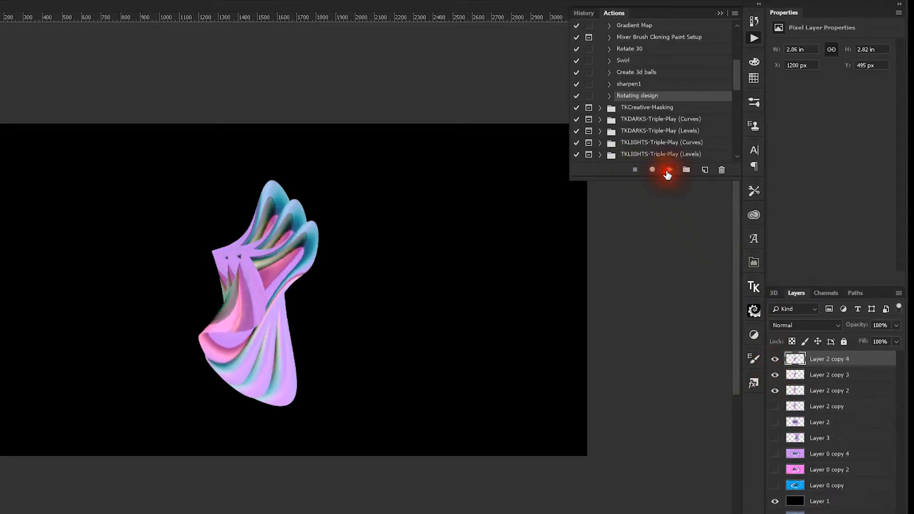
pyautogui.click(668, 170)
pyautogui.click(668, 171)
pyautogui.click(668, 170)
pyautogui.click(668, 171)
pyautogui.click(668, 171)
pyautogui.click(668, 171)
pyautogui.click(668, 171)
pyautogui.click(668, 171)
pyautogui.click(668, 170)
pyautogui.click(668, 170)
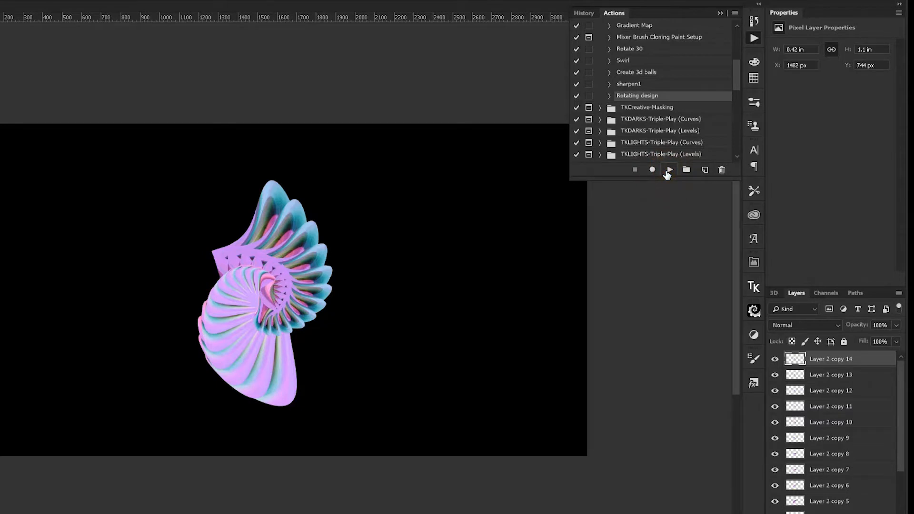
pyautogui.click(668, 171)
pyautogui.click(667, 170)
pyautogui.click(667, 170)
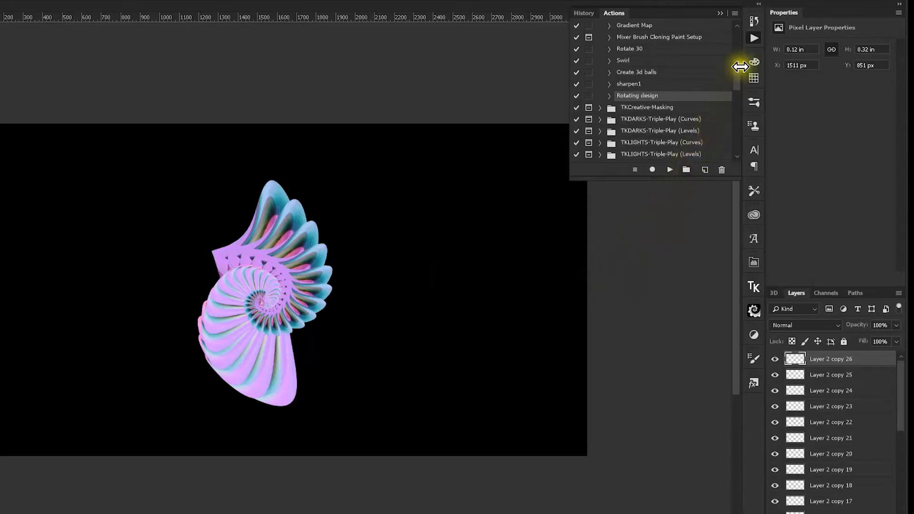
pyautogui.click(754, 38)
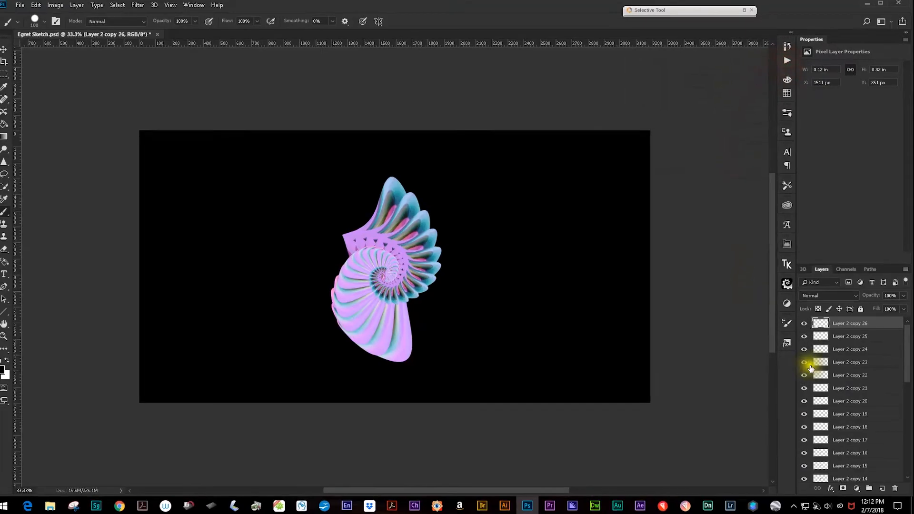
# Merge all the rotated copies from Layer 2 copy 26 down to Layer 2 copy 2 into one layer, and check it by toggling its visibility
pyautogui.click(873, 326)
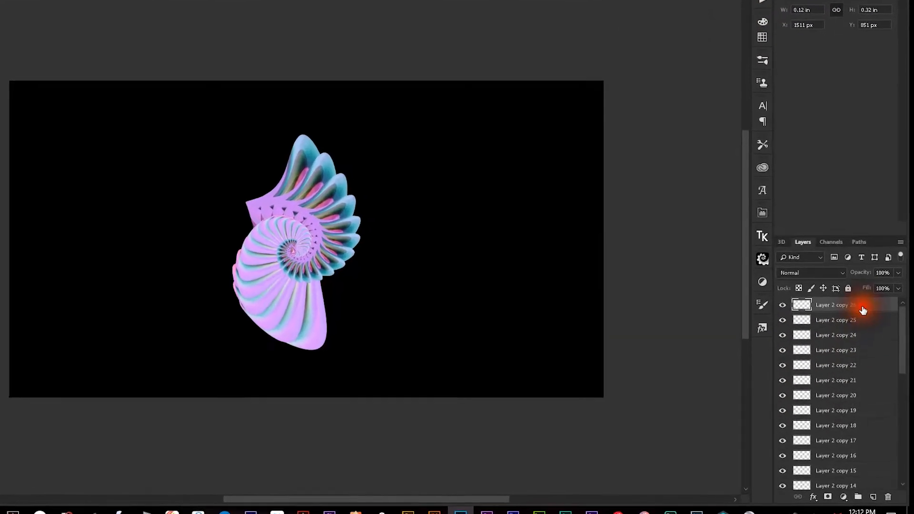
pyautogui.scroll(-1, 860, 320)
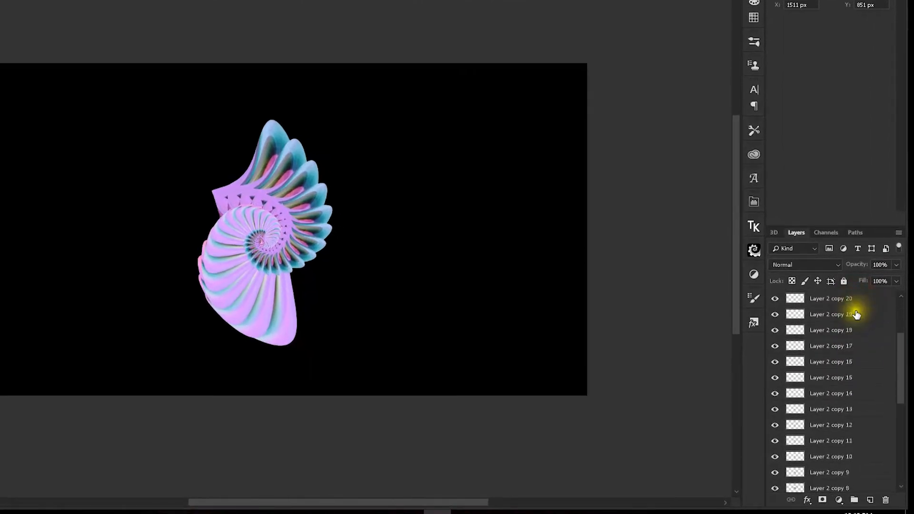
pyautogui.scroll(-3, 855, 315)
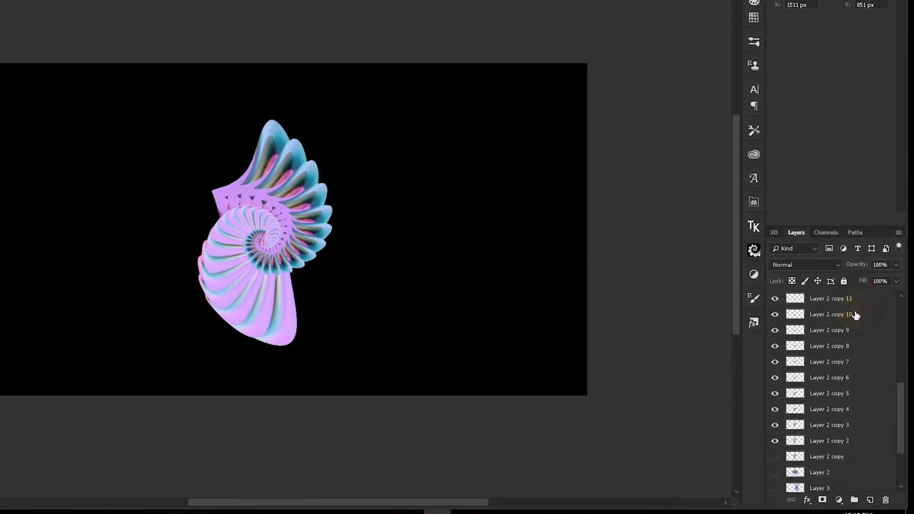
pyautogui.keyDown('shift'); pyautogui.click(815, 443); pyautogui.keyUp('shift')
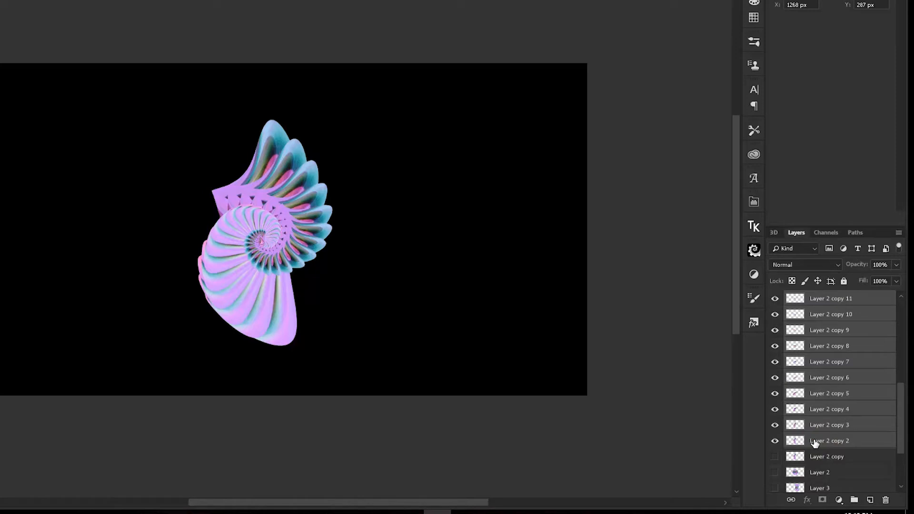
pyautogui.hotkey('ctrl', 'e')
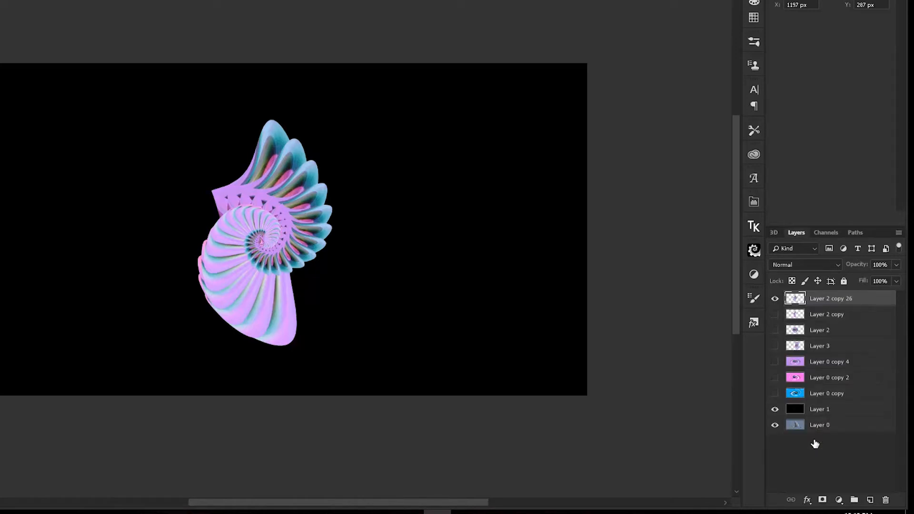
pyautogui.click(775, 300)
pyautogui.click(775, 300)
# Duplicate the merged spiral layer and flip the duplicate horizontally by setting its transform width to -100%
pyautogui.click(818, 303)
pyautogui.moveTo(818, 304); pyautogui.dragTo(869, 497)
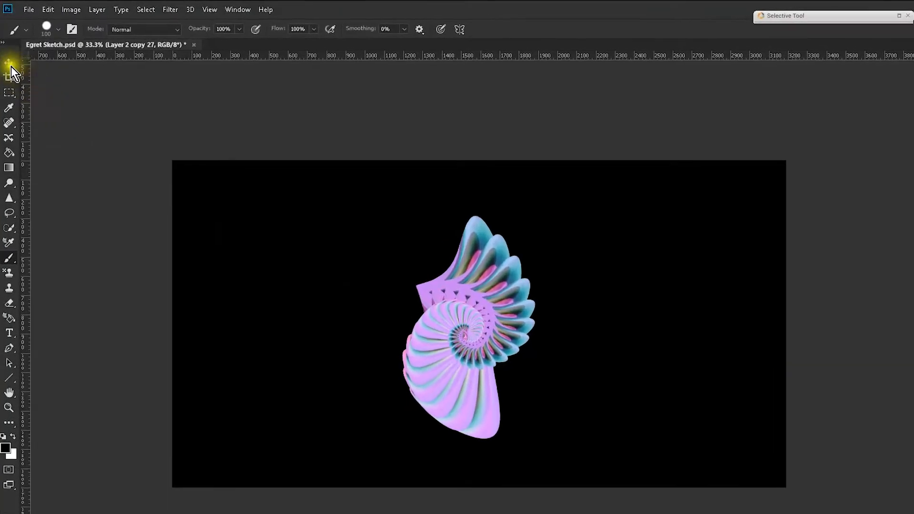
pyautogui.click(10, 68)
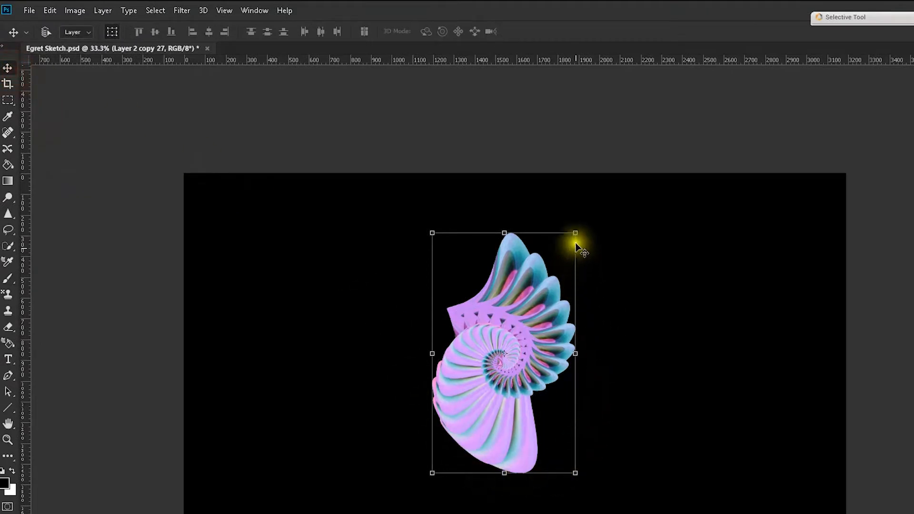
pyautogui.click(574, 233)
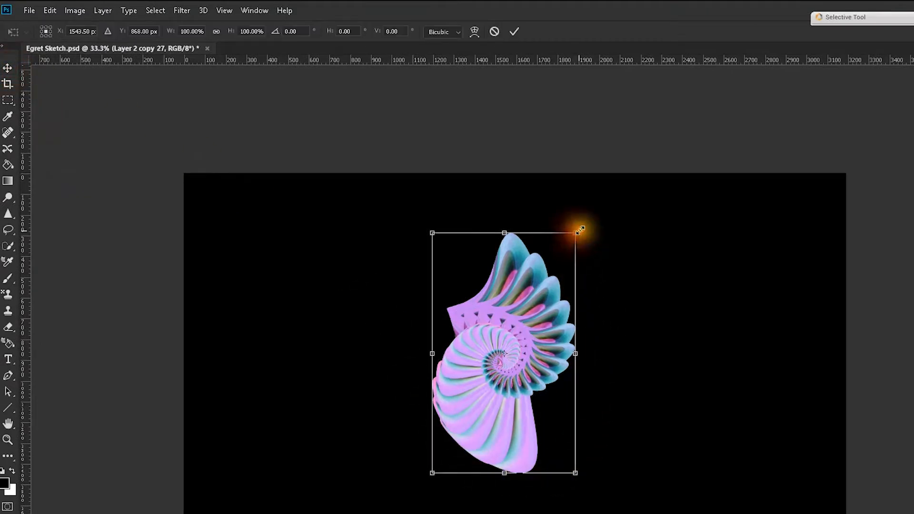
pyautogui.click(179, 31)
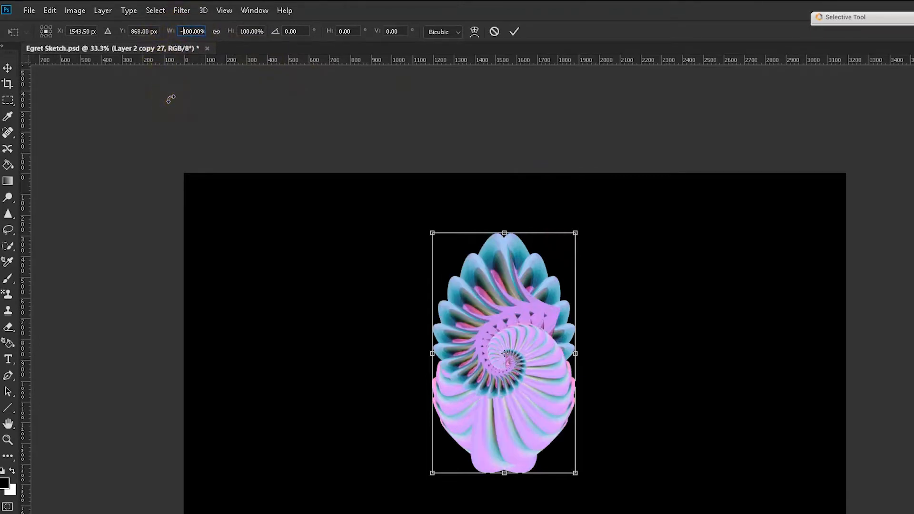
# Move the mirrored spiral left to X 1066.5 px, Y 868 px so it overlaps the original symmetrically, and apply the transformation
pyautogui.moveTo(499, 386); pyautogui.dragTo(401, 382)
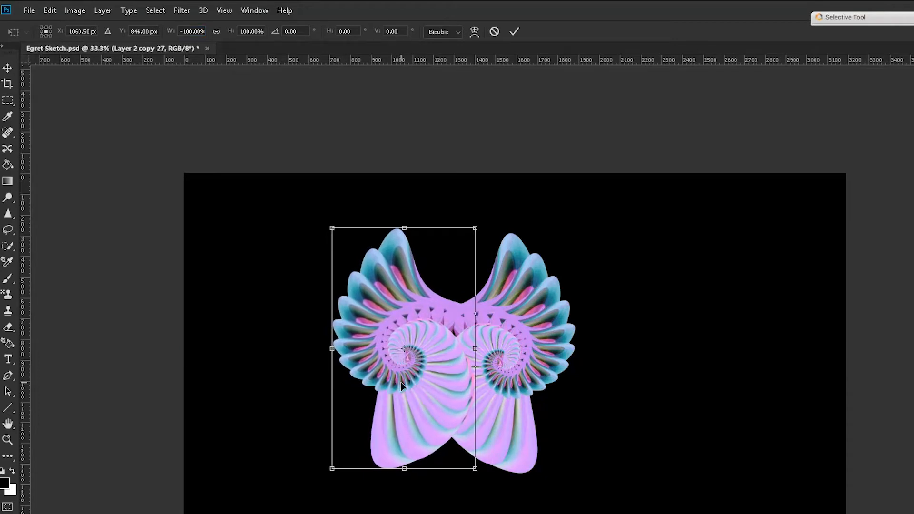
pyautogui.moveTo(407, 307)
pyautogui.mouseDown()
pyautogui.moveTo(398, 310)
pyautogui.moveTo(408, 312)
pyautogui.mouseUp()
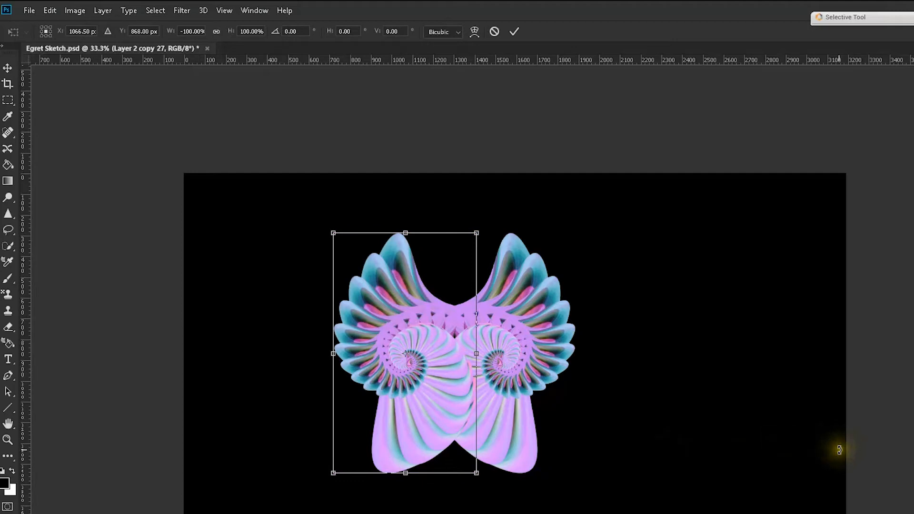
pyautogui.click(12, 398)
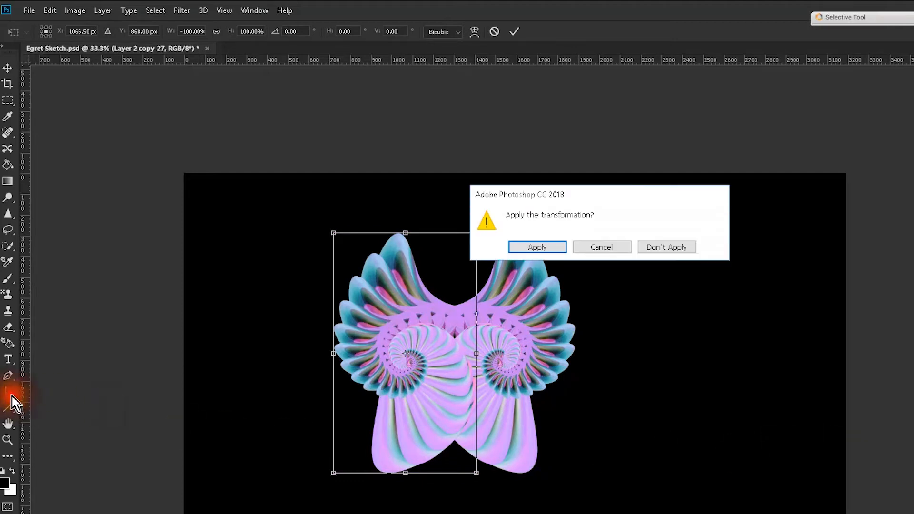
pyautogui.click(540, 247)
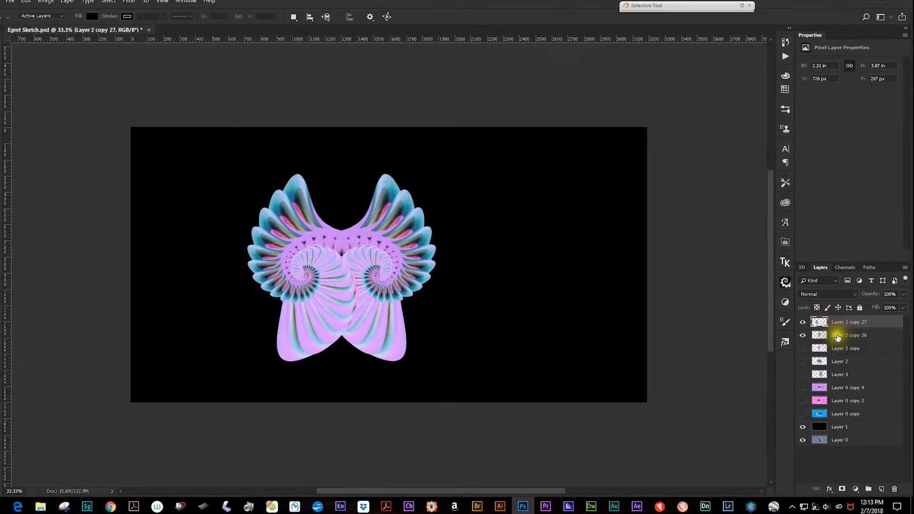
# Load the outline of Layer 2 copy 26 as a selection and blend the central overlap on Layer 2 copy 27 with the Eraser at 50% opacity
pyautogui.click(825, 325)
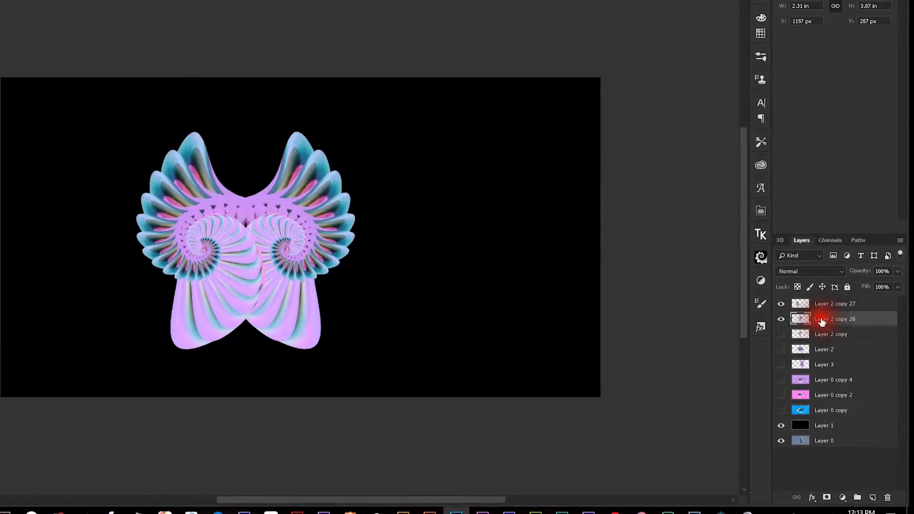
pyautogui.click(794, 314)
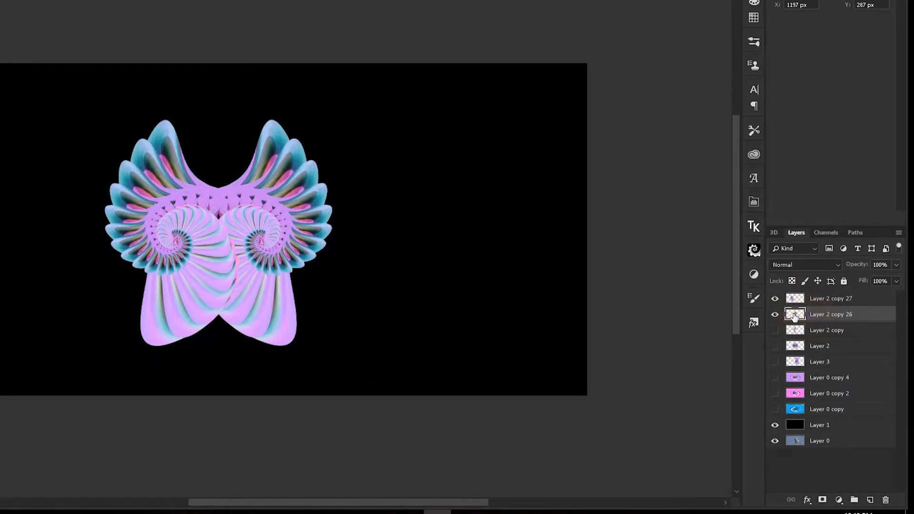
pyautogui.keyDown('ctrl'); pyautogui.click(794, 316); pyautogui.keyUp('ctrl')
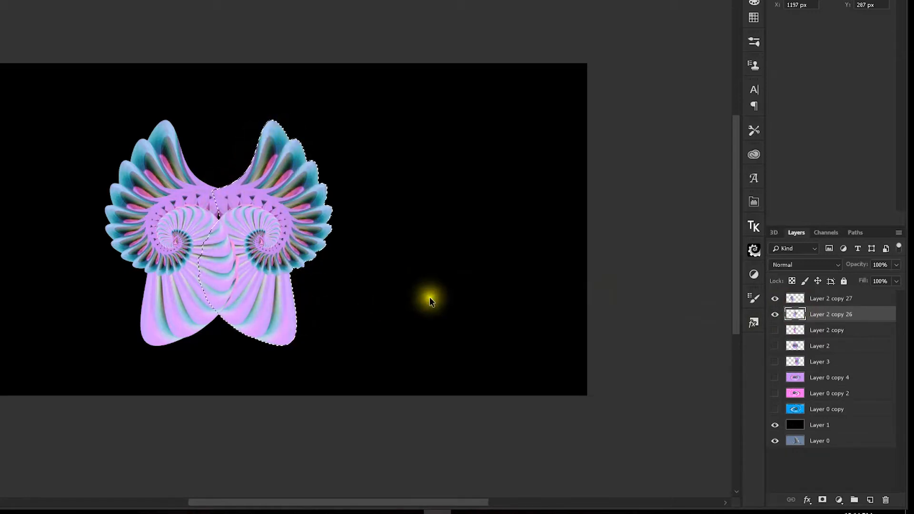
pyautogui.click(829, 302)
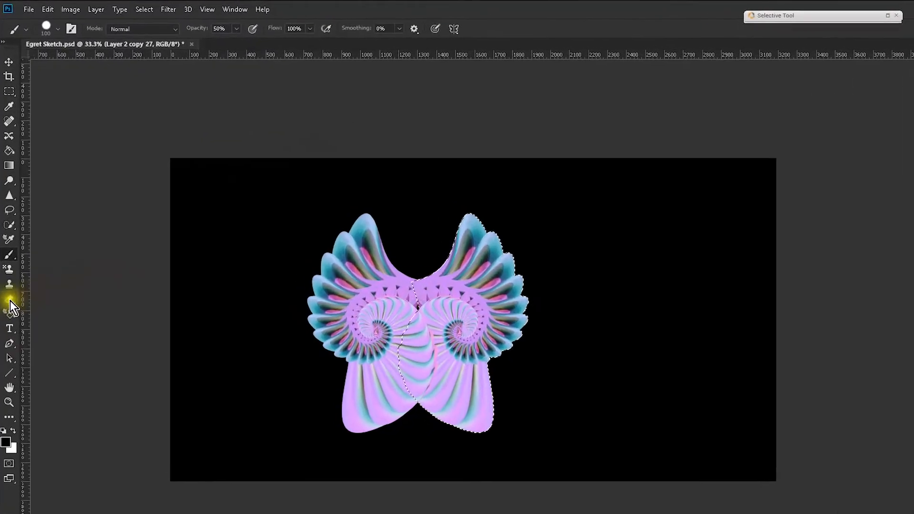
pyautogui.click(9, 321)
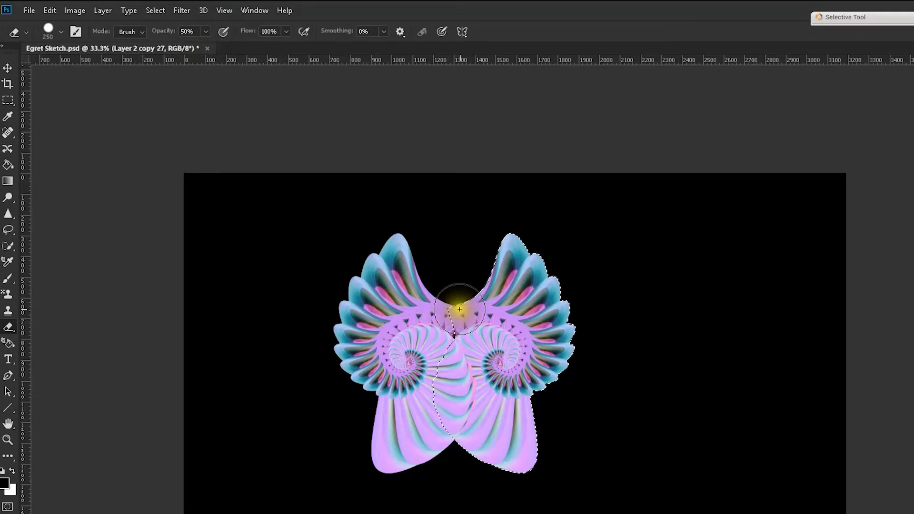
pyautogui.moveTo(459, 309)
pyautogui.mouseDown()
pyautogui.moveTo(454, 444)
pyautogui.moveTo(456, 259)
pyautogui.mouseUp()
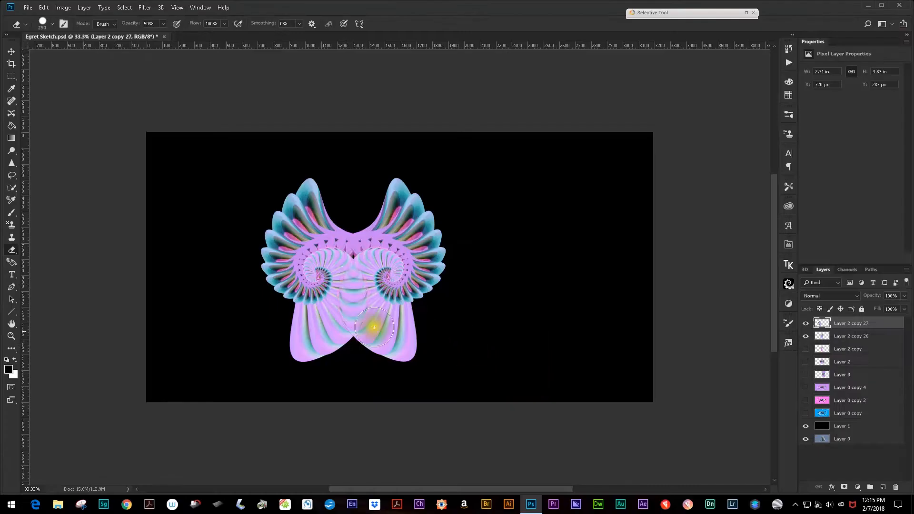
# Duplicate both mirrored spiral layers, merge the duplicates into one layer, and hide the two separate halves
pyautogui.scroll(3, 353, 240)
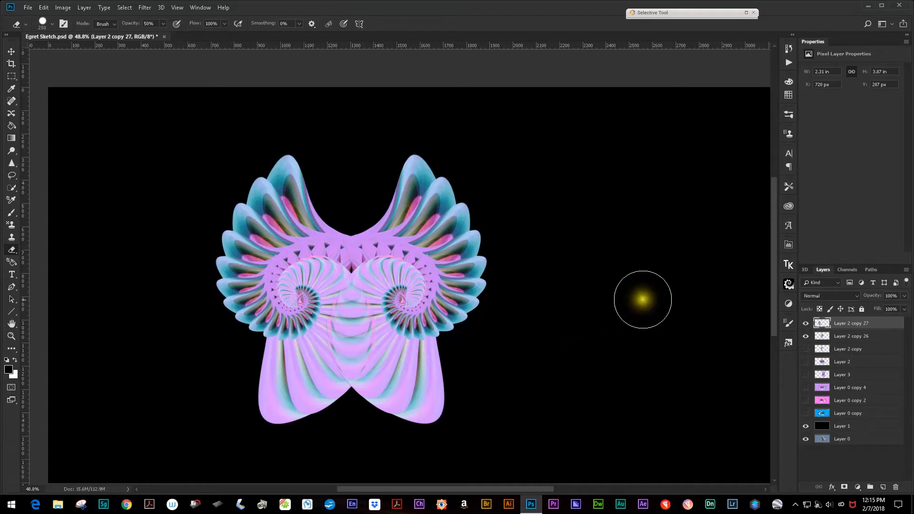
pyautogui.keyDown('shift'); pyautogui.click(838, 336); pyautogui.keyUp('shift')
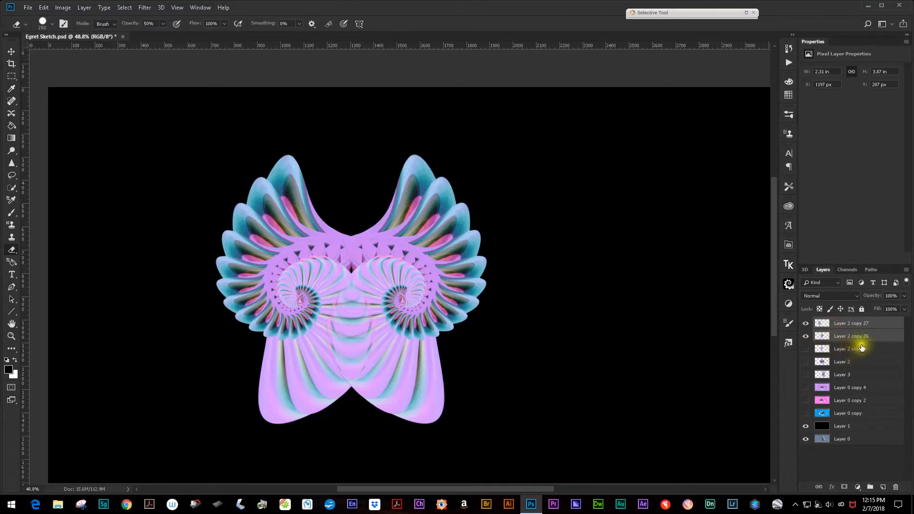
pyautogui.moveTo(871, 341); pyautogui.dragTo(885, 484)
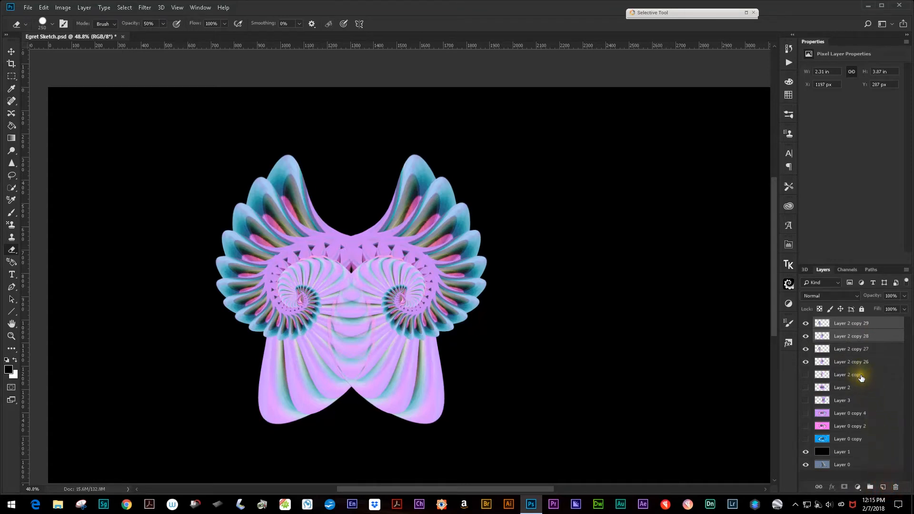
pyautogui.hotkey('ctrl', 'e')
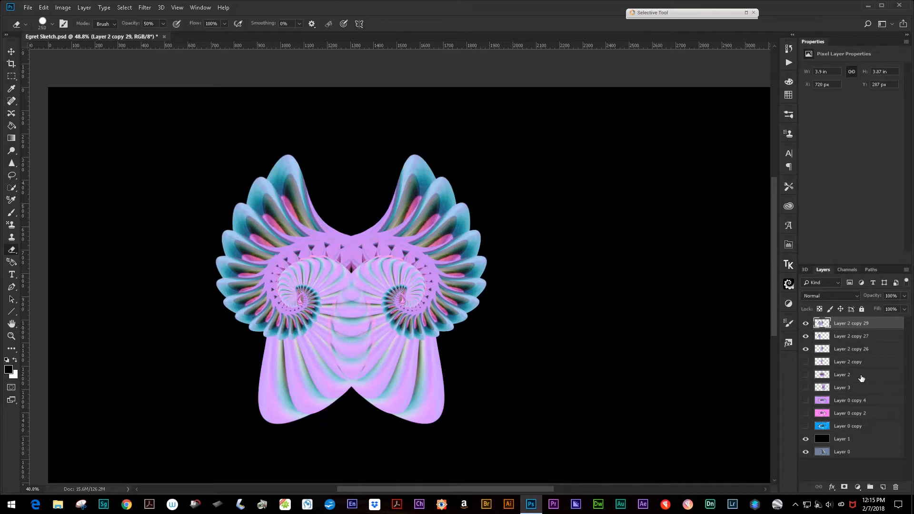
pyautogui.moveTo(805, 336); pyautogui.dragTo(805, 351)
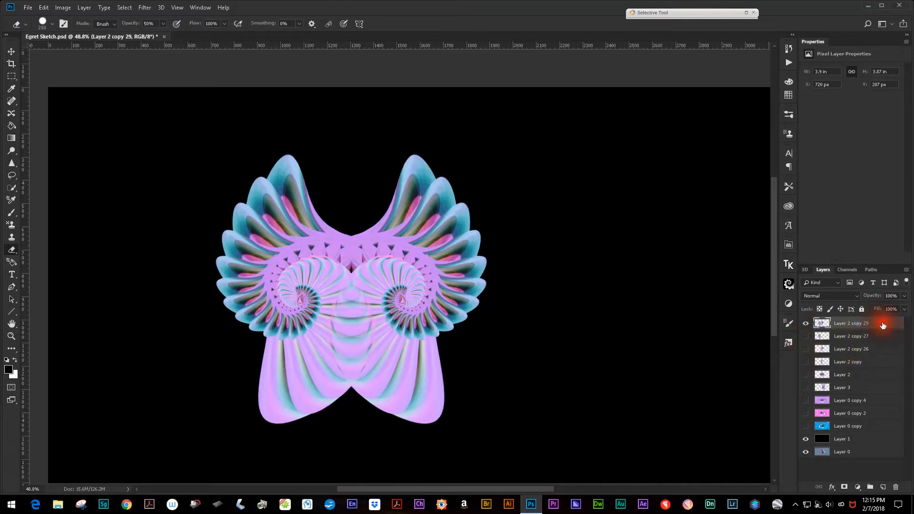
pyautogui.click(806, 324)
pyautogui.click(806, 324)
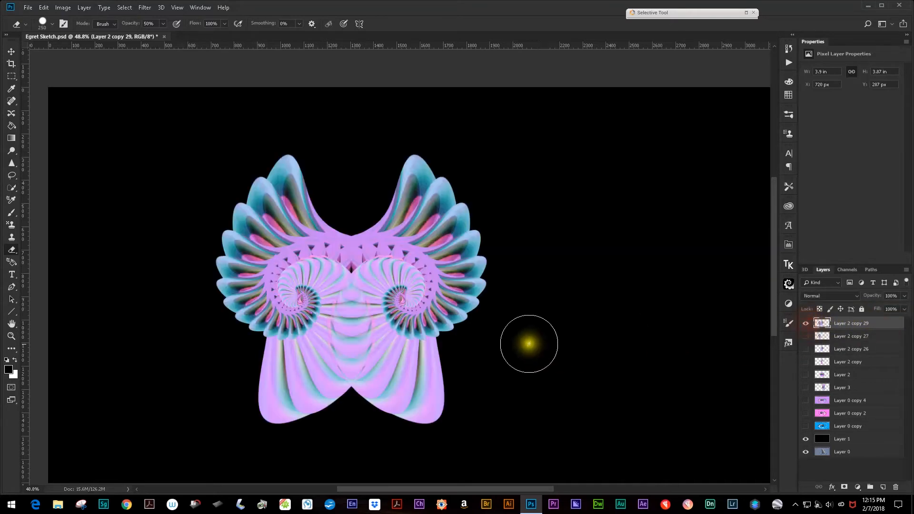
# Move the merged symmetrical design to the centre of the black canvas
pyautogui.keyDown('alt'); pyautogui.scroll(-1, 410, 319); pyautogui.keyUp('alt')
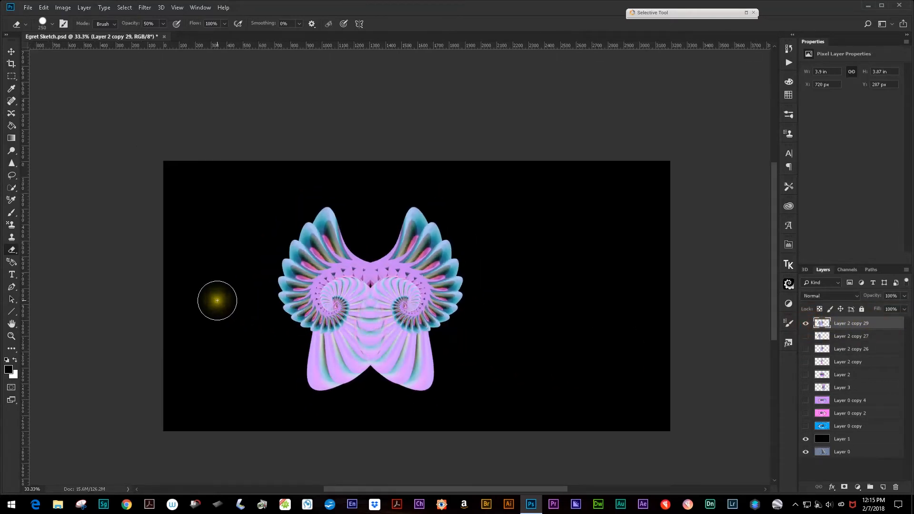
pyautogui.press('v')
pyautogui.moveTo(368, 313); pyautogui.dragTo(416, 311)
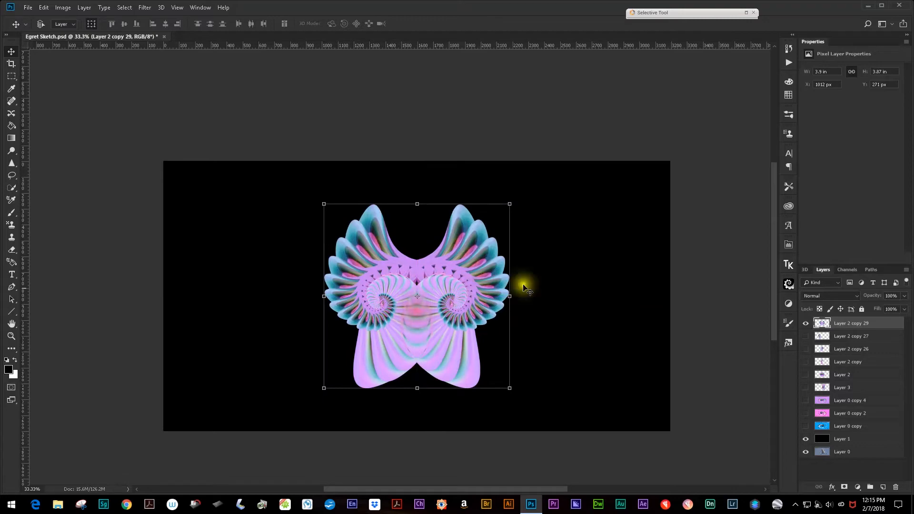
# Duplicate the centred design layer and hide the original, keeping the duplicate active
pyautogui.click(847, 328)
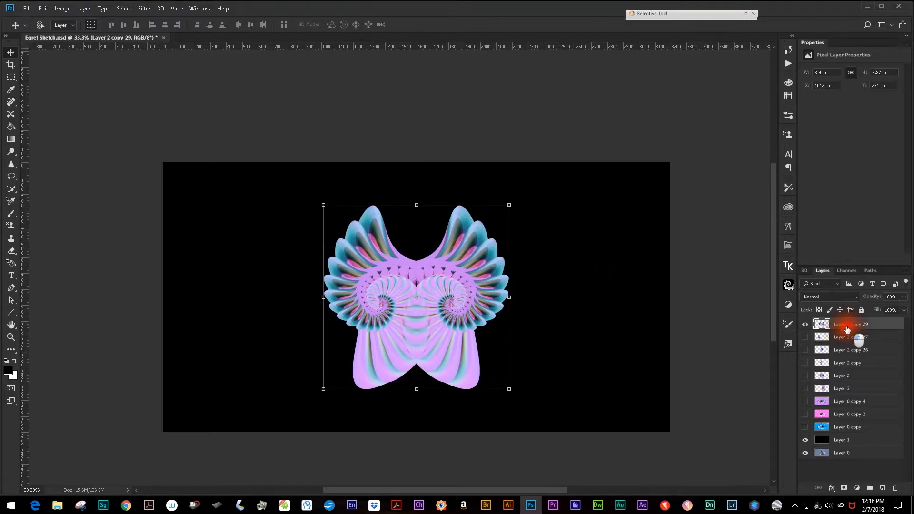
pyautogui.moveTo(847, 329); pyautogui.dragTo(880, 481)
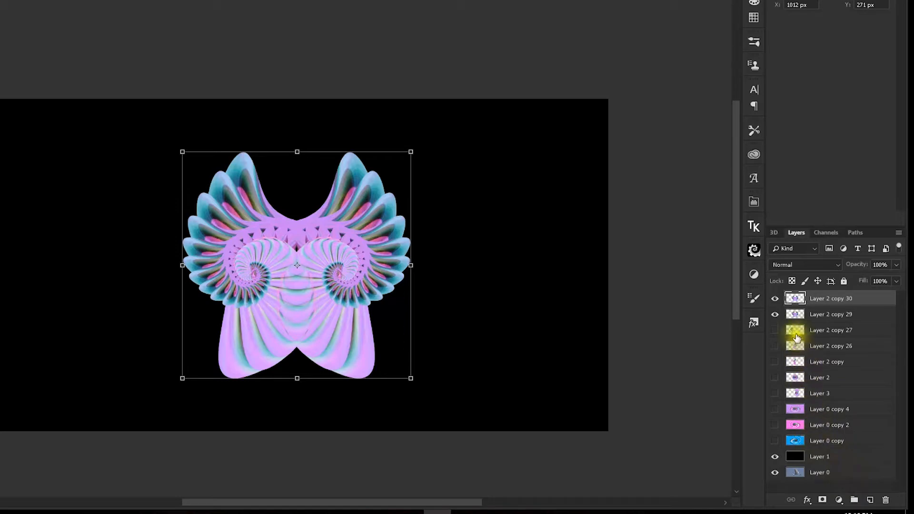
pyautogui.click(775, 315)
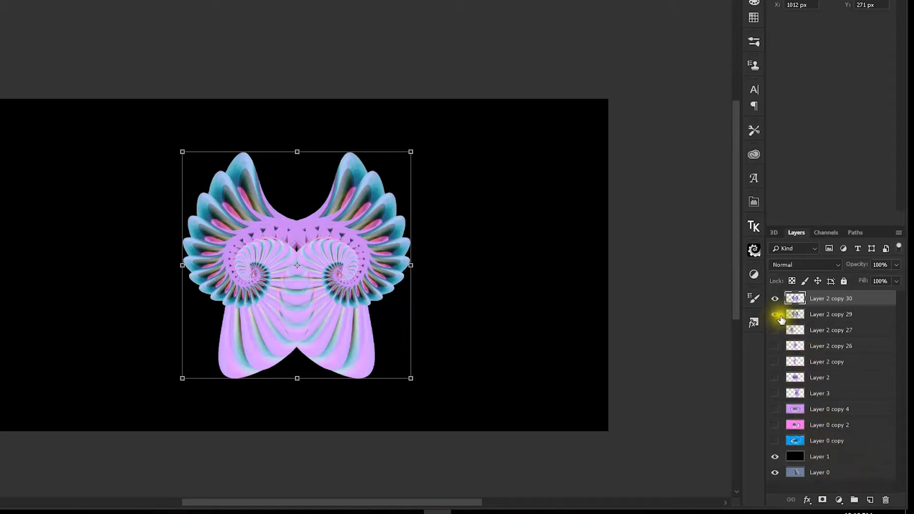
pyautogui.click(816, 301)
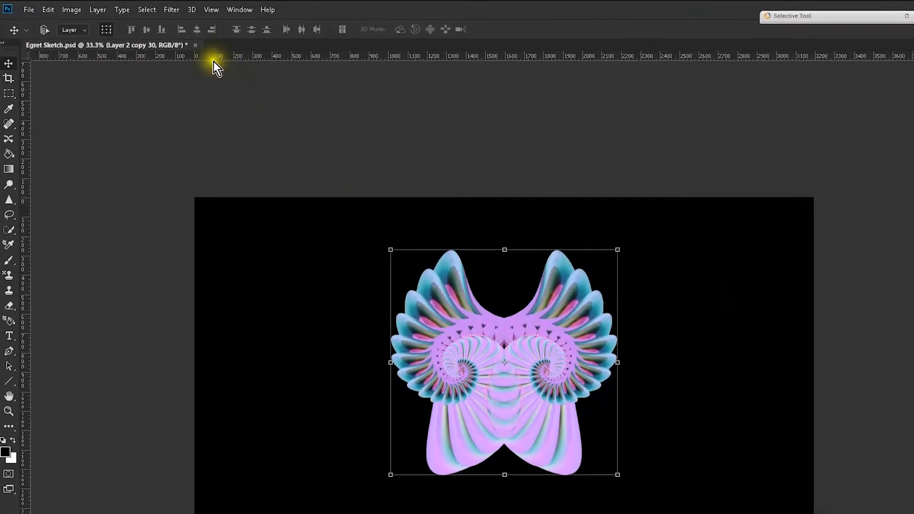
# Apply the Pointillize filter to the duplicated design layer with a cell size of 40
pyautogui.click(181, 11)
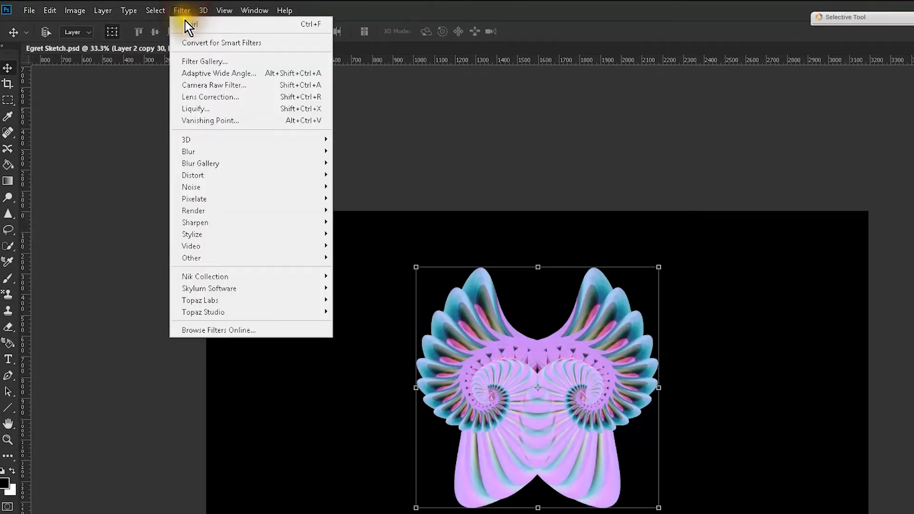
pyautogui.moveTo(187, 196)
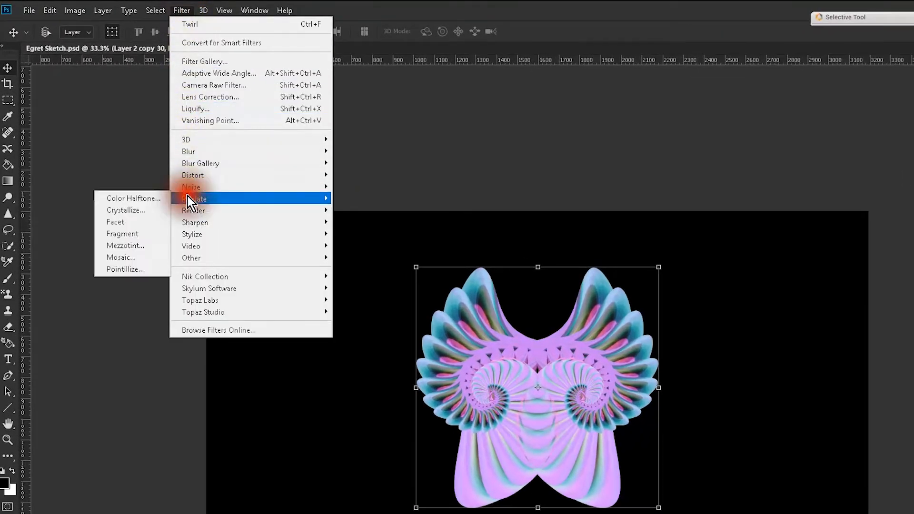
pyautogui.click(131, 269)
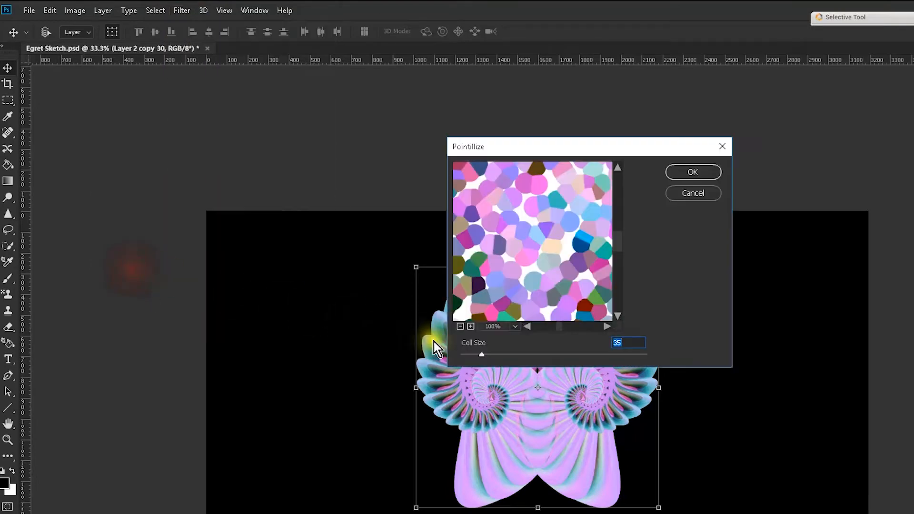
pyautogui.moveTo(483, 354); pyautogui.dragTo(485, 354)
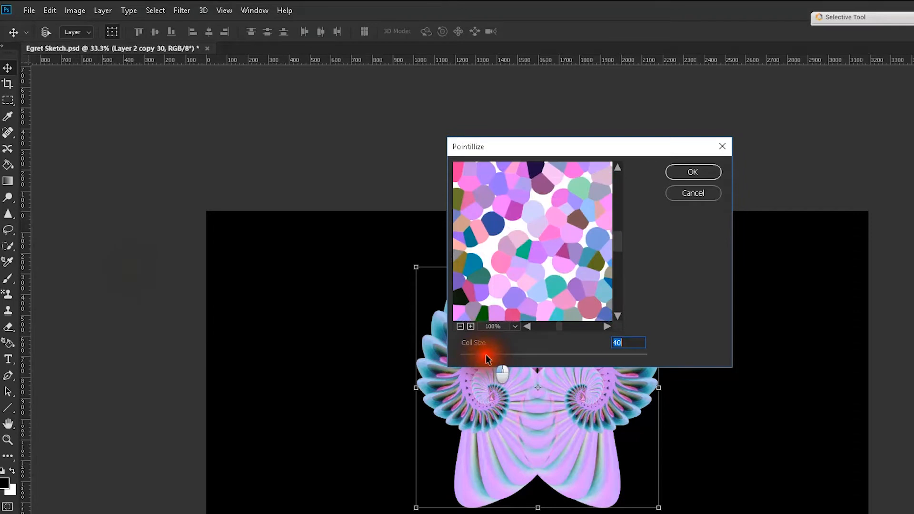
pyautogui.click(686, 172)
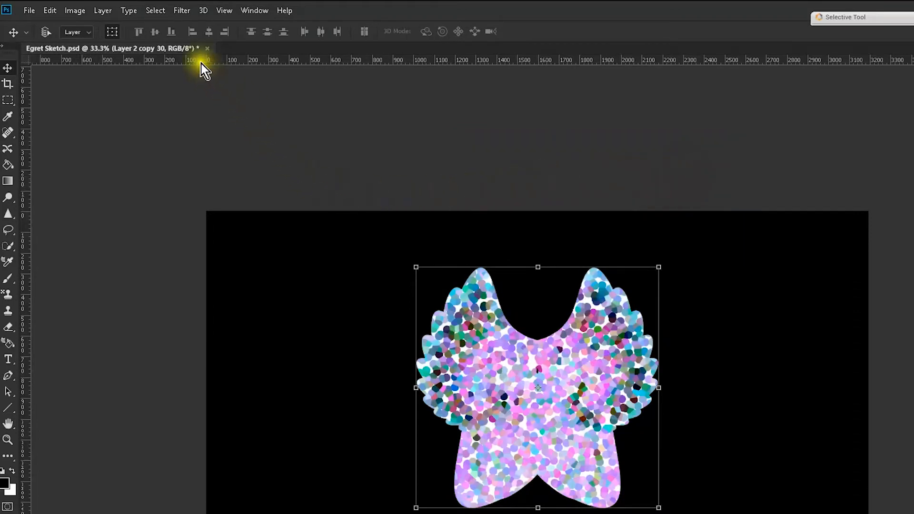
# Apply a Radial Blur to the pointillized layer with amount 100, Zoom method and Best quality
pyautogui.click(181, 14)
pyautogui.moveTo(188, 152)
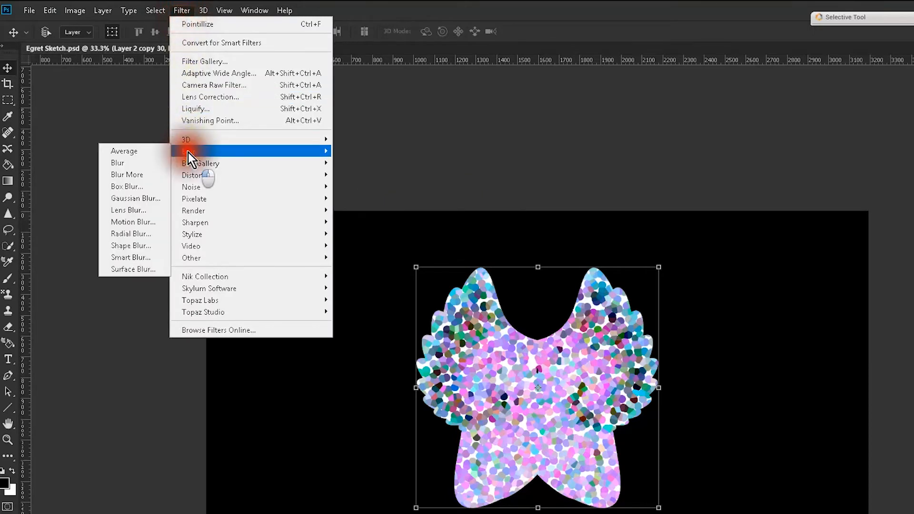
pyautogui.click(132, 234)
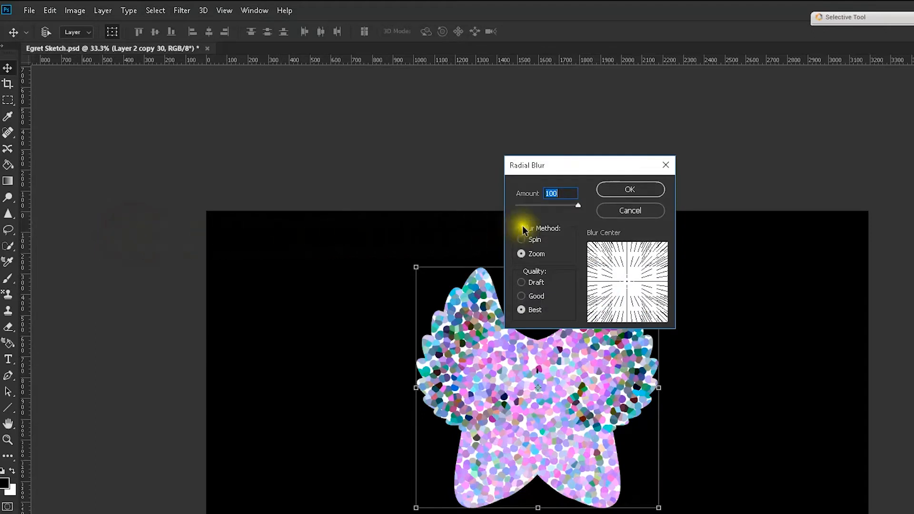
pyautogui.click(631, 191)
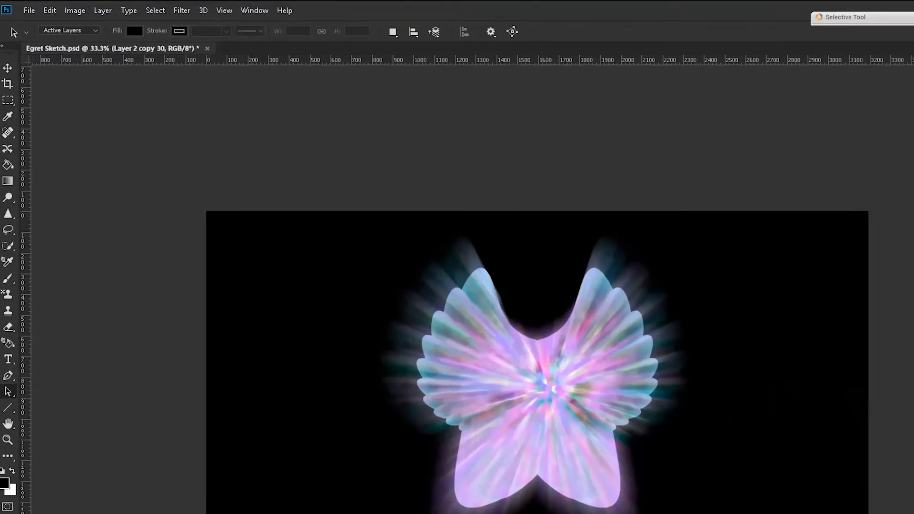
# Centre the blurred ray layer on the spiral design and stretch its width to about 106%
pyautogui.click(8, 69)
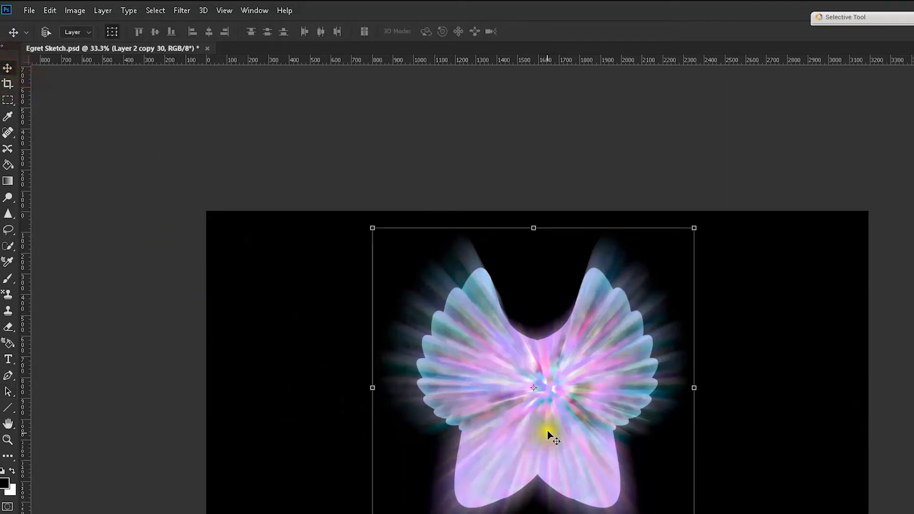
pyautogui.moveTo(543, 429); pyautogui.dragTo(533, 432)
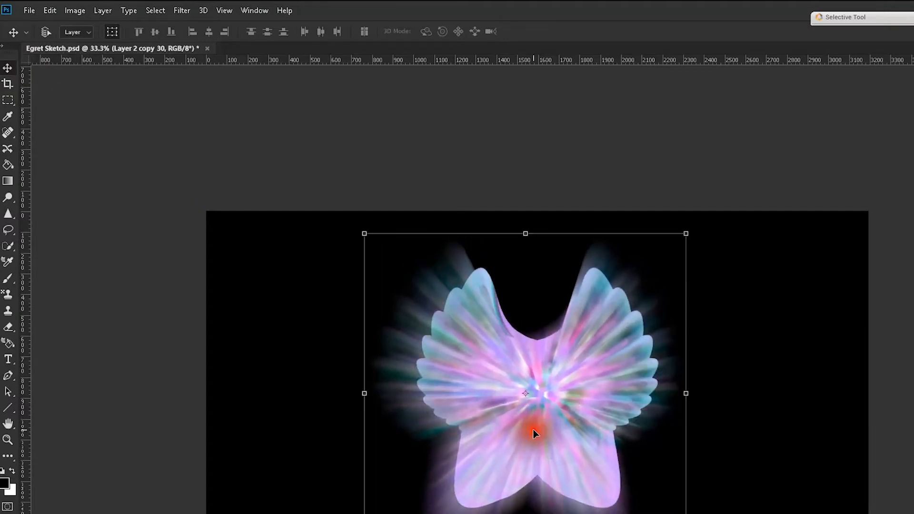
pyautogui.click(685, 392)
pyautogui.moveTo(685, 392); pyautogui.dragTo(706, 393)
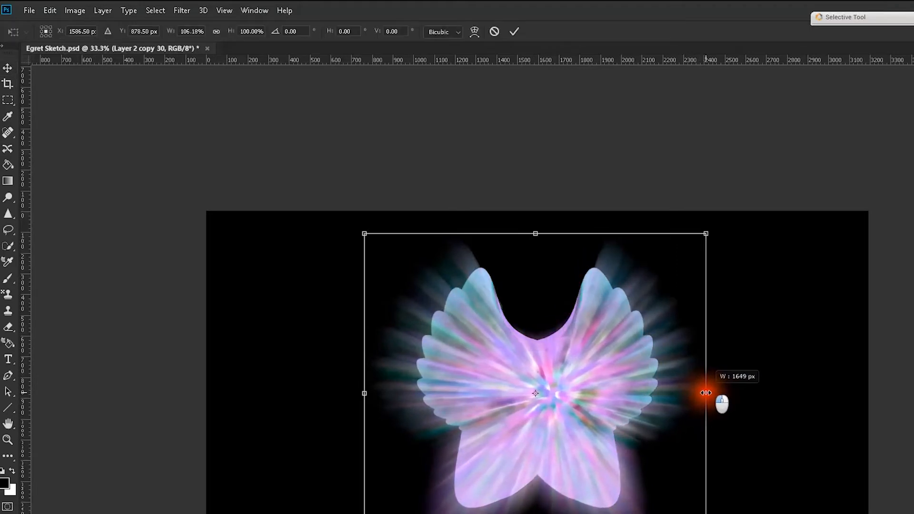
pyautogui.moveTo(568, 407); pyautogui.dragTo(560, 406)
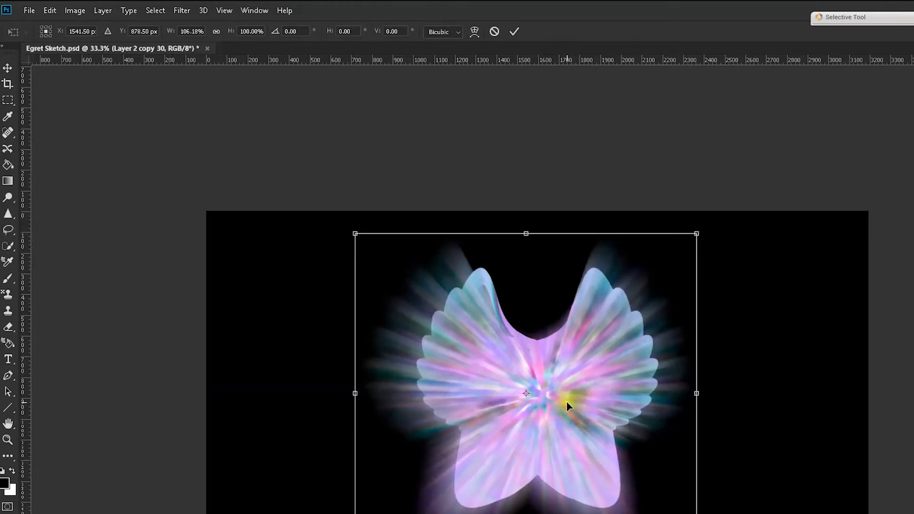
pyautogui.press('Return')
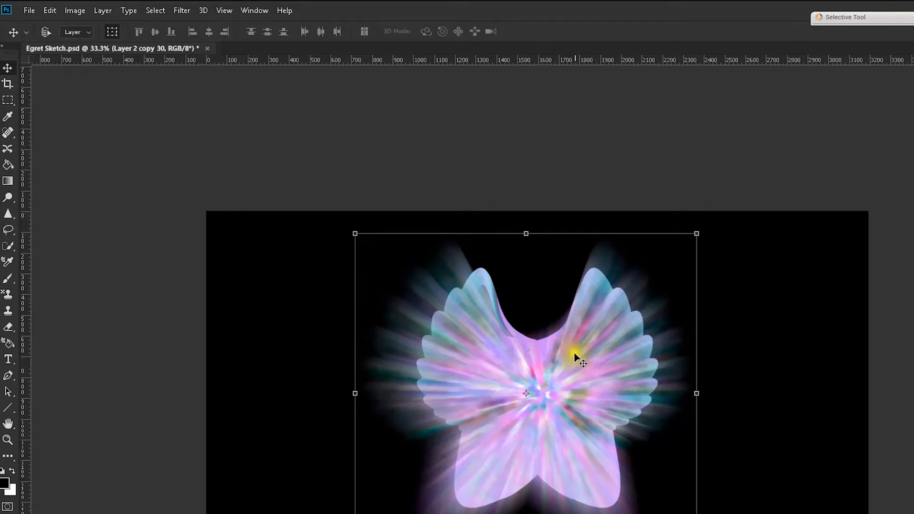
# Strengthen the rays by reapplying the last Radial Blur and merging a duplicate of the layer with it
pyautogui.click(179, 13)
pyautogui.click(185, 23)
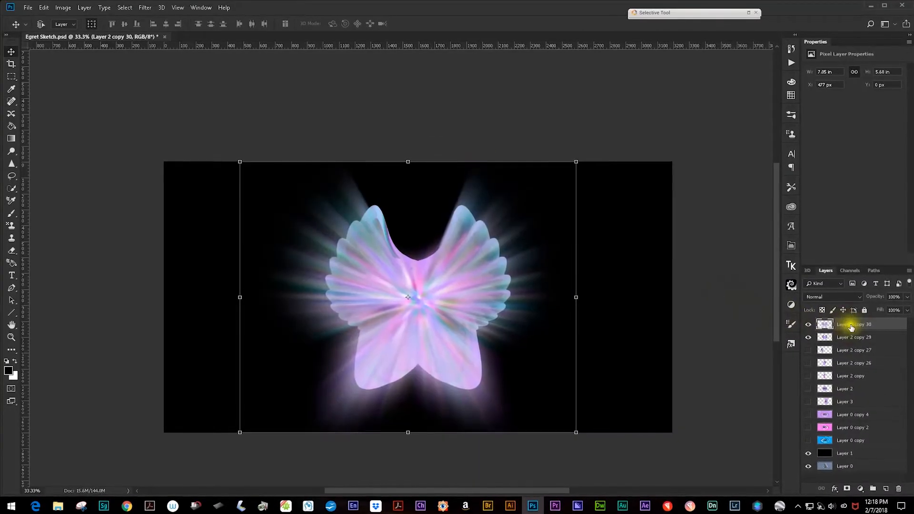
pyautogui.click(852, 328)
pyautogui.moveTo(852, 328); pyautogui.dragTo(893, 490)
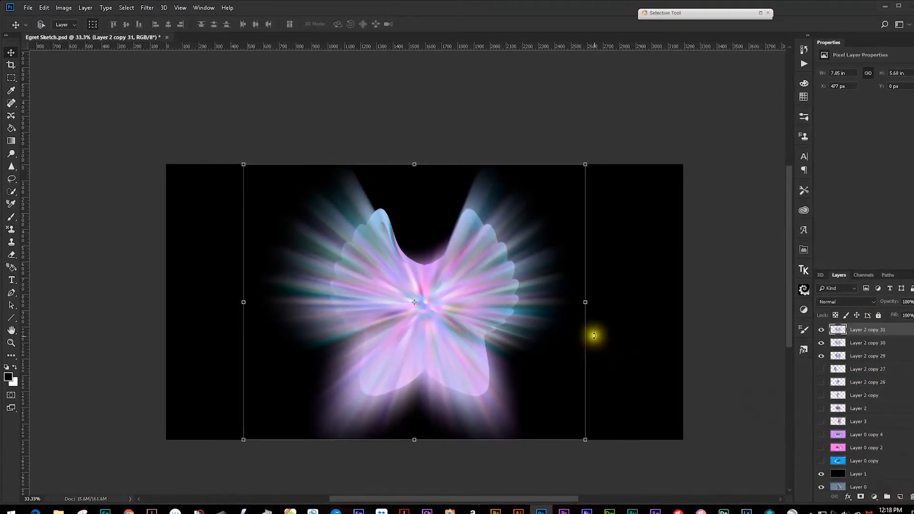
pyautogui.keyDown('shift'); pyautogui.click(860, 345); pyautogui.keyUp('shift')
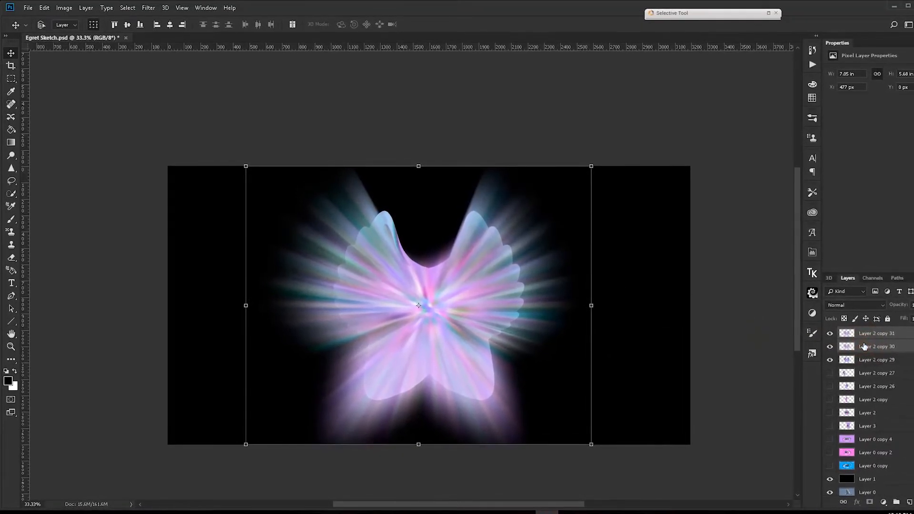
pyautogui.hotkey('ctrl', 'e')
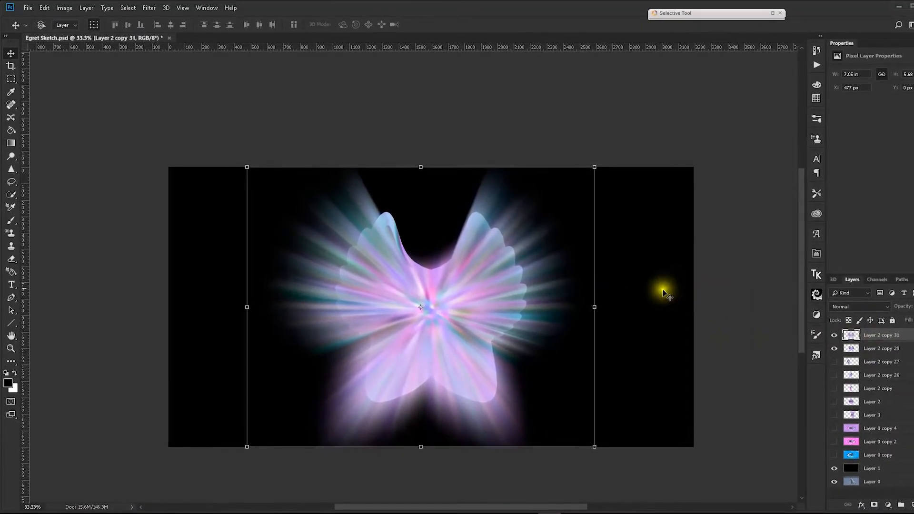
# Stretch the merged ray layer outward on both sides to about 118% width
pyautogui.moveTo(599, 307); pyautogui.dragTo(637, 310)
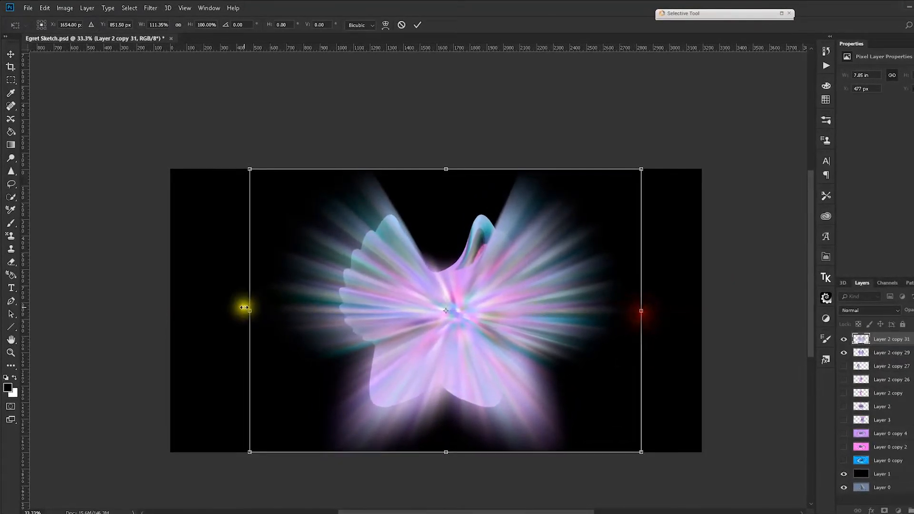
pyautogui.moveTo(247, 310); pyautogui.dragTo(227, 314)
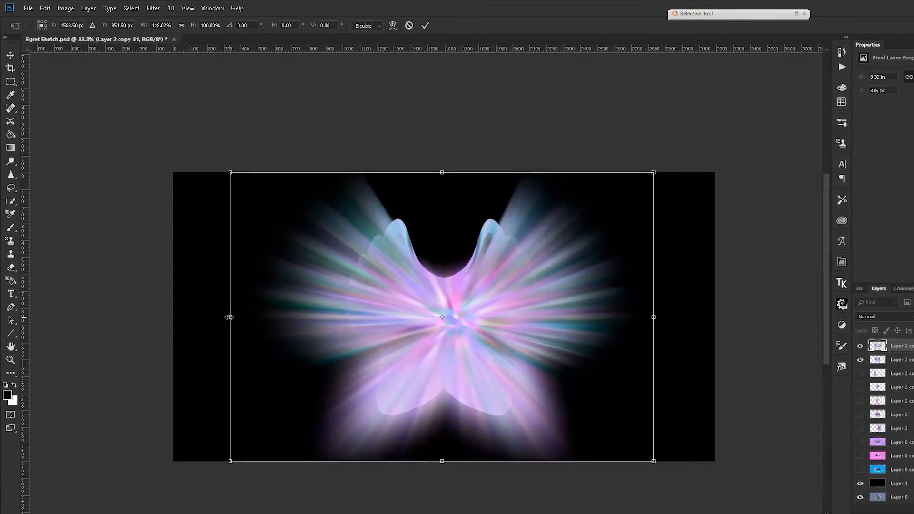
pyautogui.press('Return')
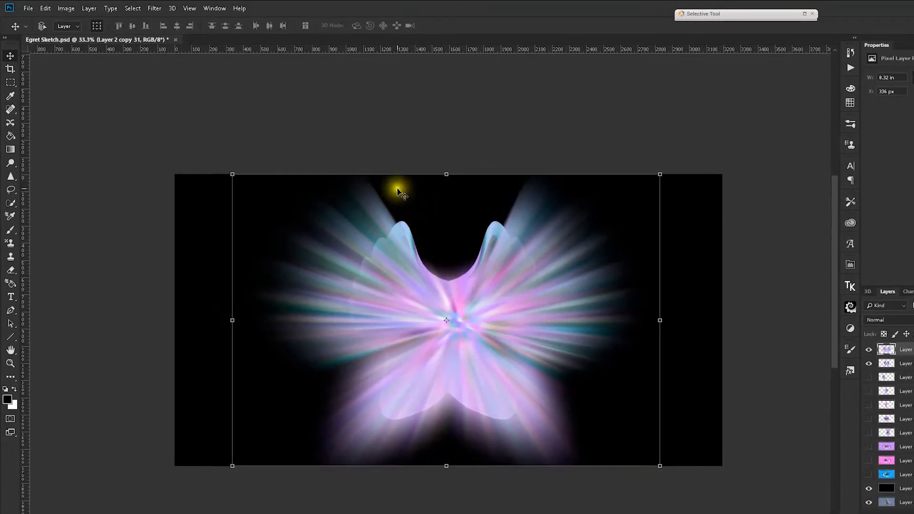
# Recolour the ray layer with Hue/Saturation, using hue -60, saturation +29 and lightness -31
pyautogui.click(67, 11)
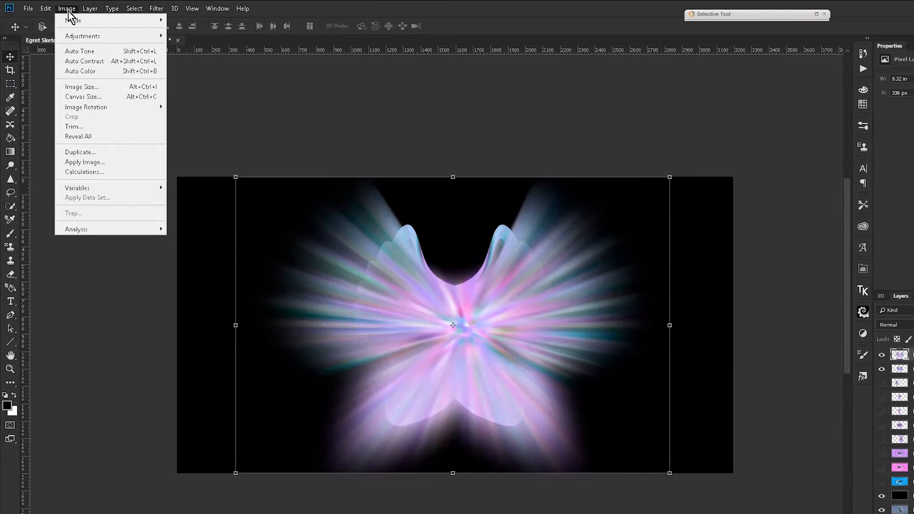
pyautogui.moveTo(76, 36)
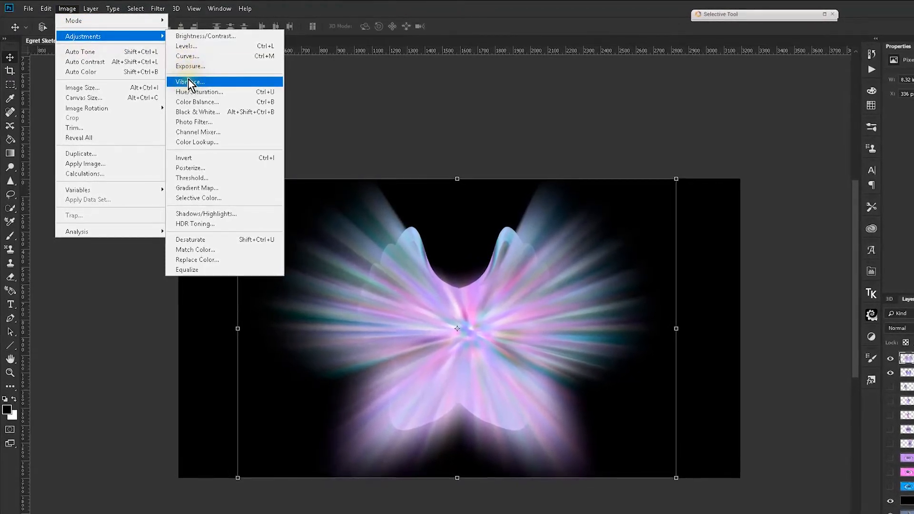
pyautogui.click(188, 92)
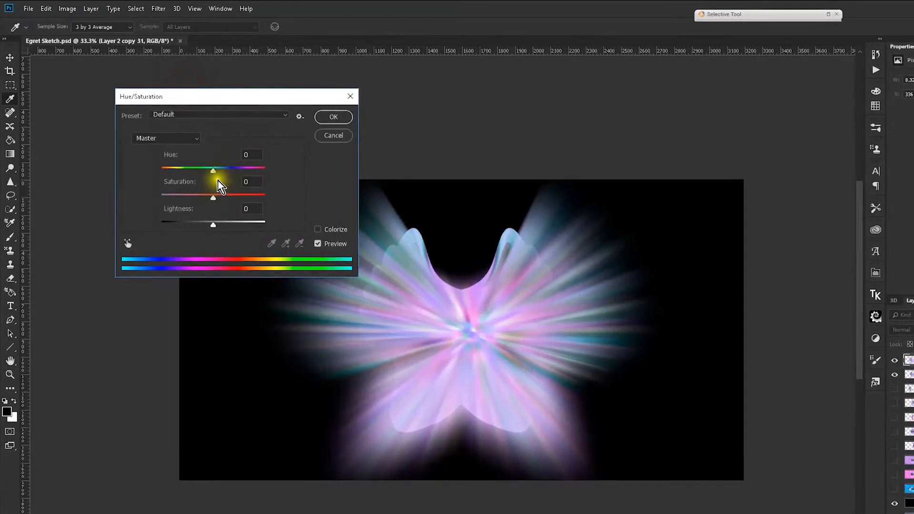
pyautogui.moveTo(216, 174); pyautogui.dragTo(184, 168)
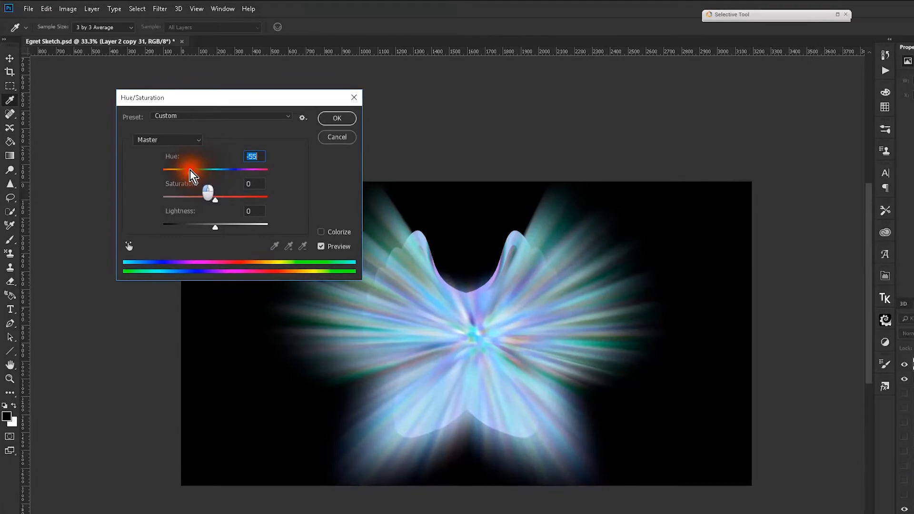
pyautogui.moveTo(214, 200); pyautogui.dragTo(204, 228)
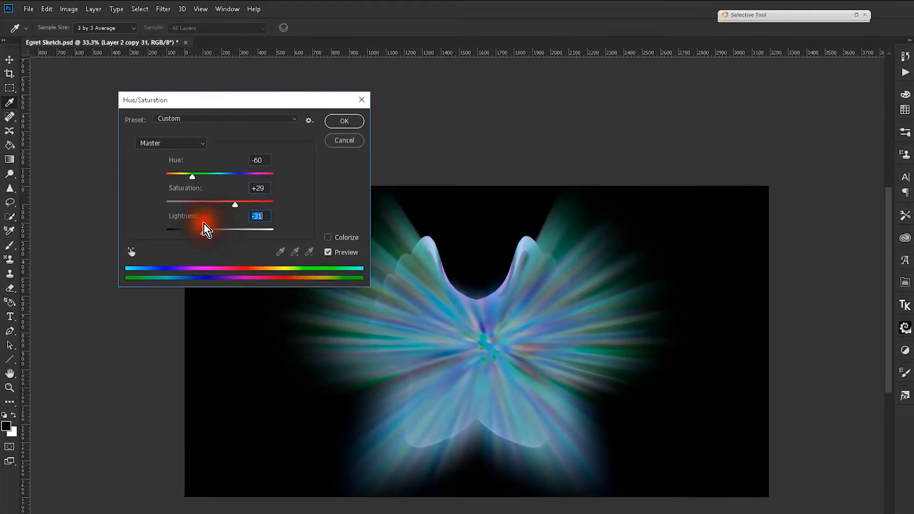
pyautogui.click(338, 123)
pyautogui.press('v')
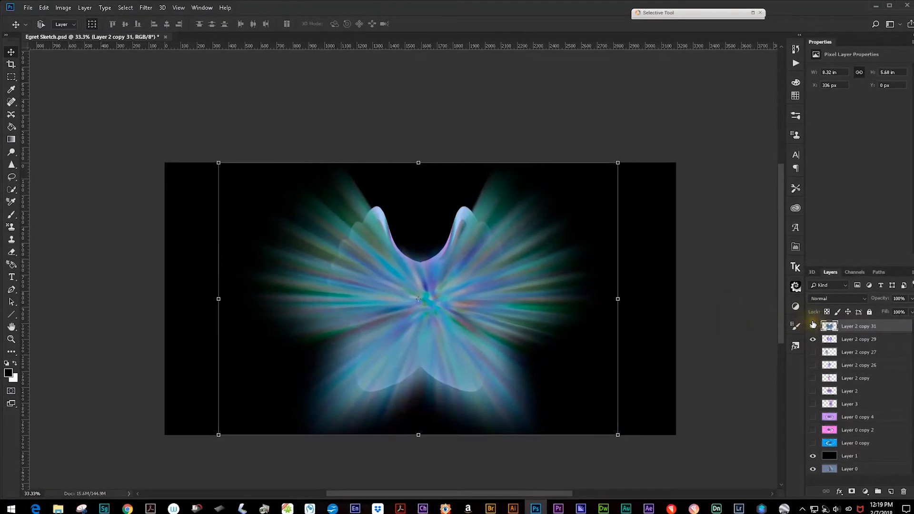
# Place the ray layer, Layer 2 copy 31, beneath the spiral design on Layer 2 copy 29 and keep it active
pyautogui.click(11, 302)
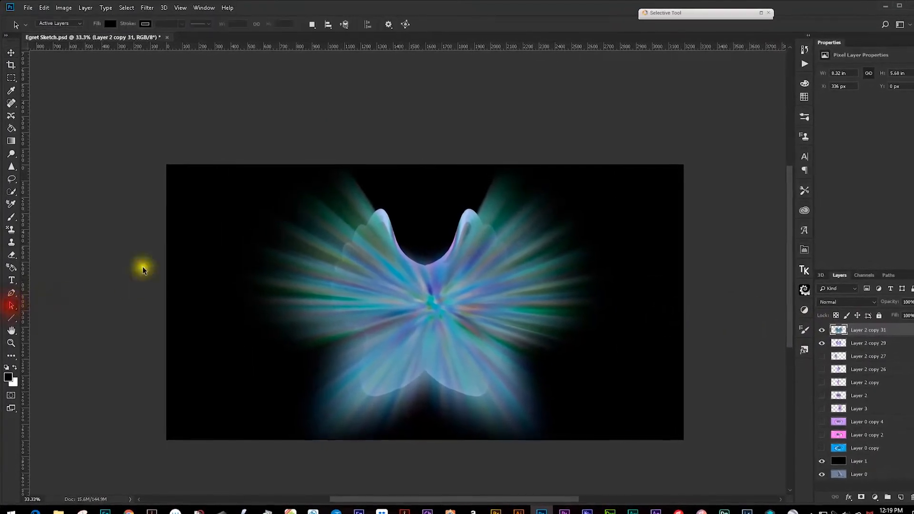
pyautogui.moveTo(855, 344)
pyautogui.mouseDown()
pyautogui.moveTo(866, 346)
pyautogui.moveTo(857, 350)
pyautogui.mouseUp()
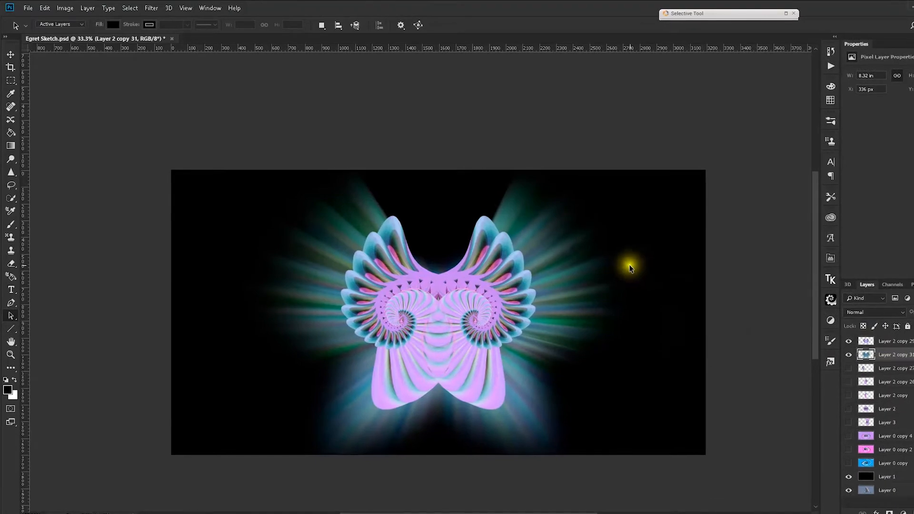
pyautogui.click(888, 357)
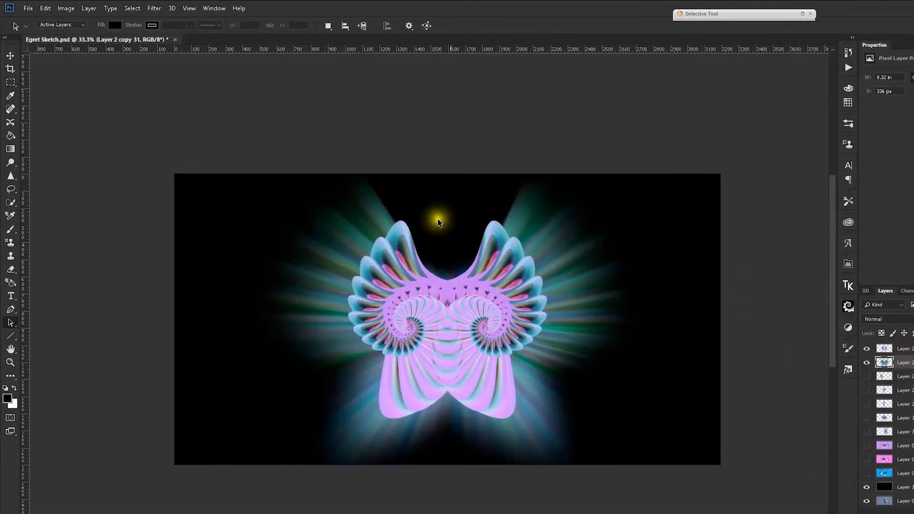
# Set the ray layer's brightness to 29 and increase its contrast
pyautogui.click(67, 9)
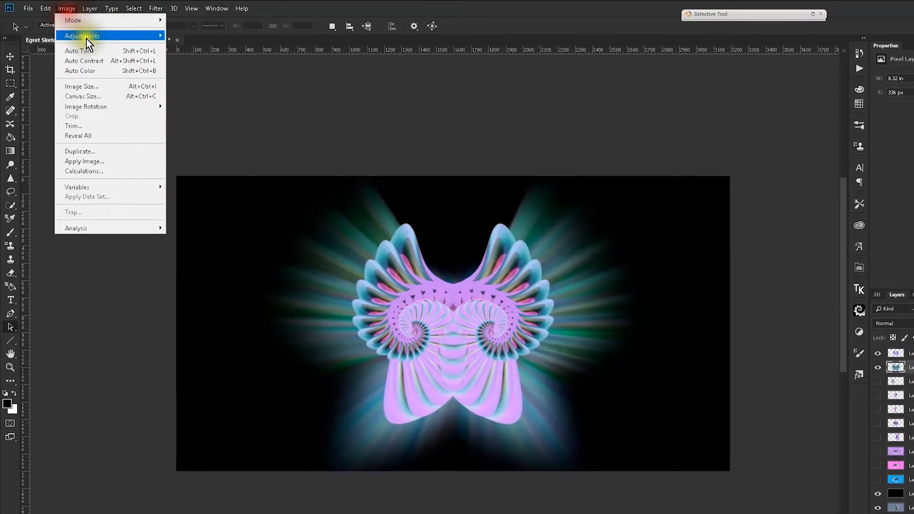
pyautogui.moveTo(87, 39)
pyautogui.click(175, 34)
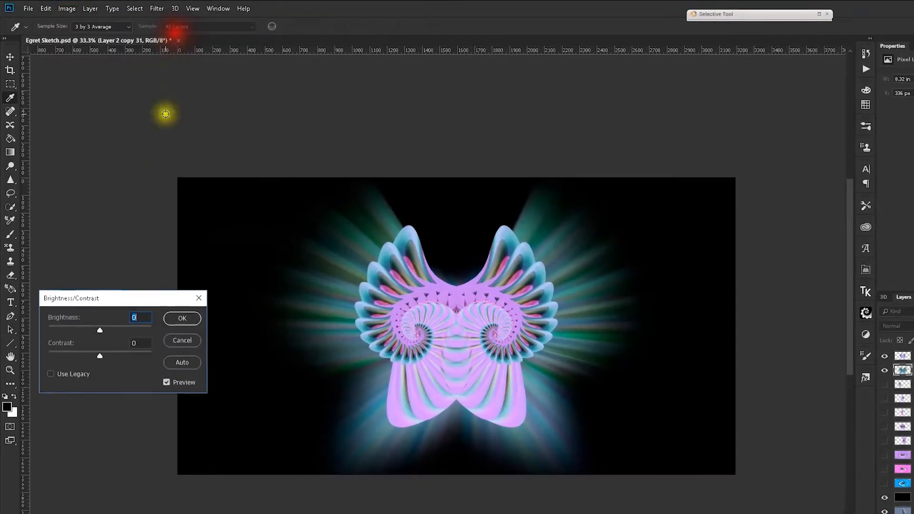
pyautogui.moveTo(100, 332); pyautogui.dragTo(138, 367)
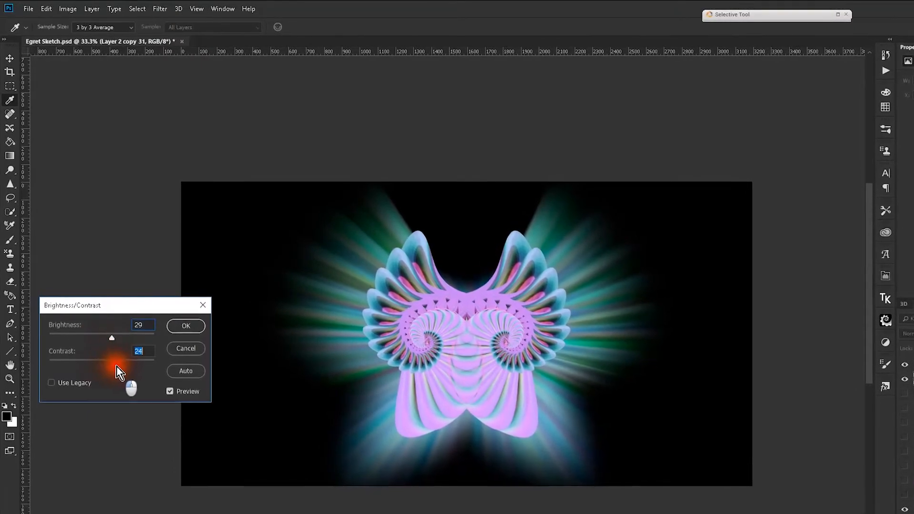
pyautogui.click(177, 326)
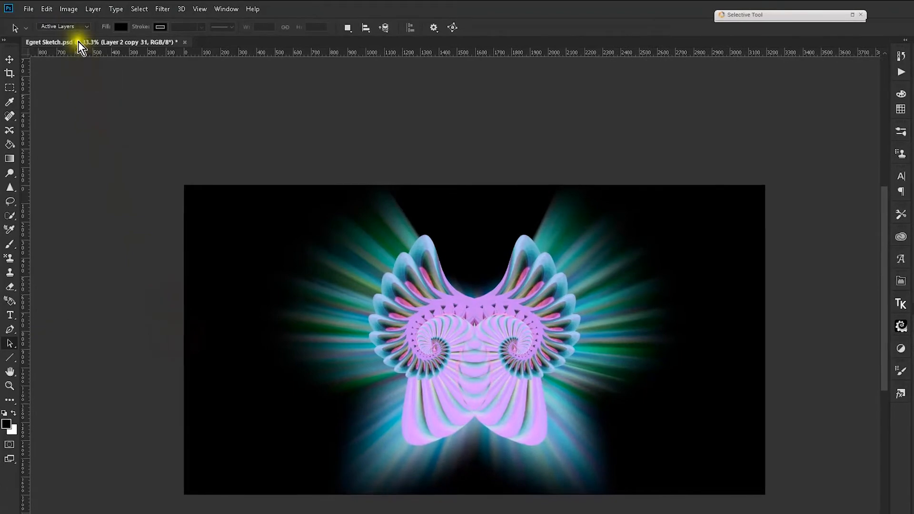
# Recolour the ray layer, Layer 2 copy 31, with Hue/Saturation at hue +70, saturation +28 and lightness about -11
pyautogui.click(69, 13)
pyautogui.moveTo(152, 40)
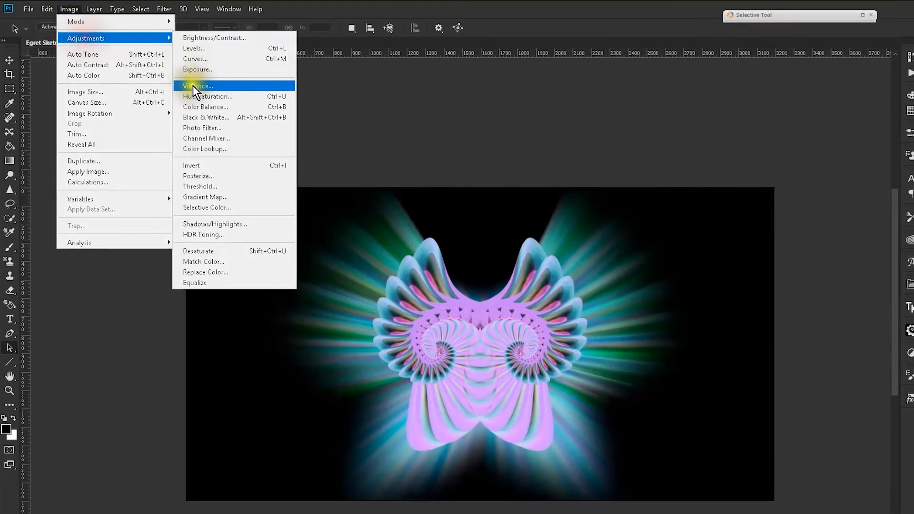
pyautogui.click(193, 96)
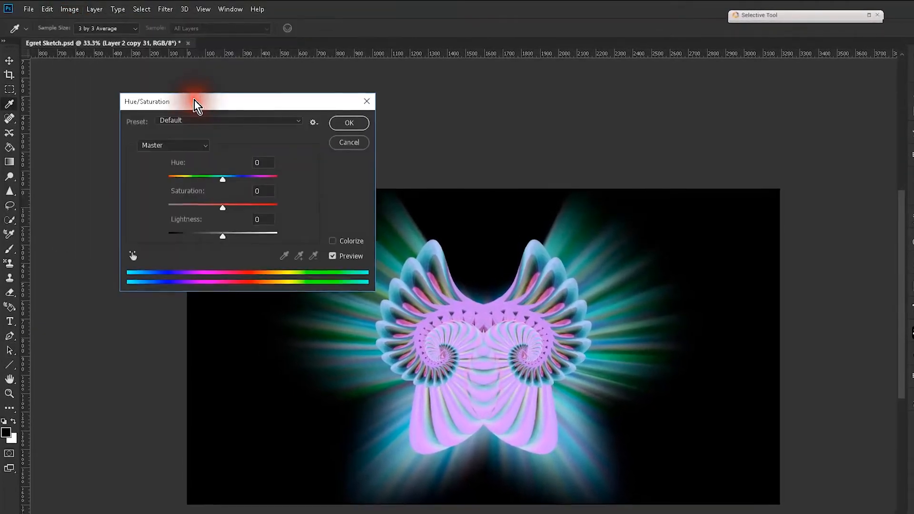
pyautogui.moveTo(223, 181); pyautogui.dragTo(245, 218)
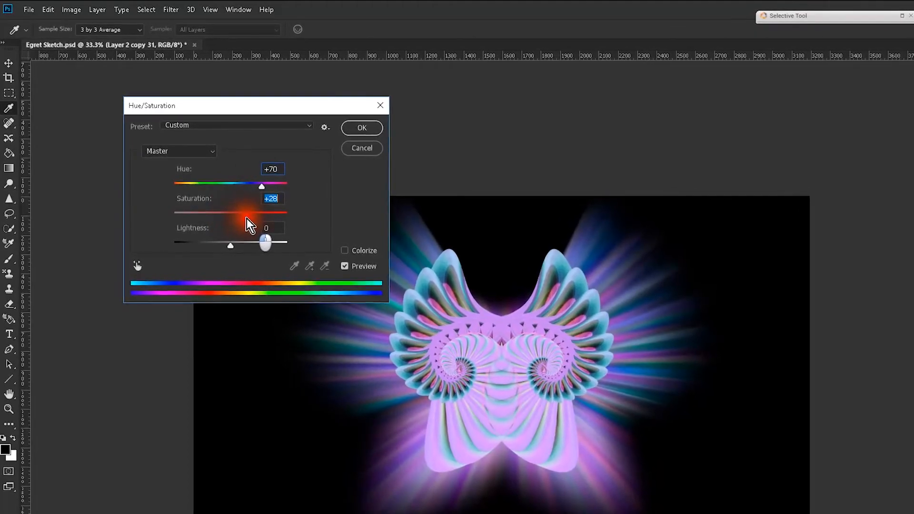
pyautogui.moveTo(194, 202); pyautogui.dragTo(189, 201)
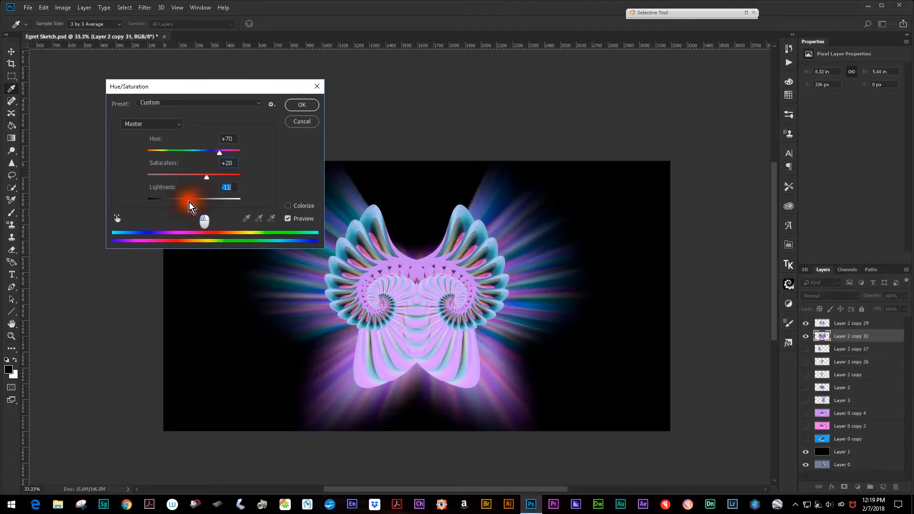
pyautogui.click(292, 106)
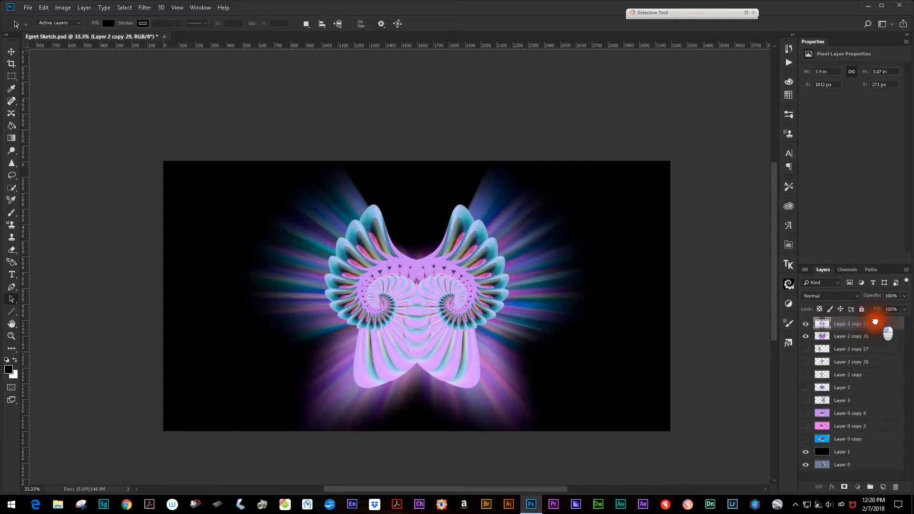
# Duplicate the spiral design layer, Layer 2 copy 29, and convert the duplicate into a 3D Sphere mesh preset
pyautogui.moveTo(873, 402); pyautogui.dragTo(884, 483)
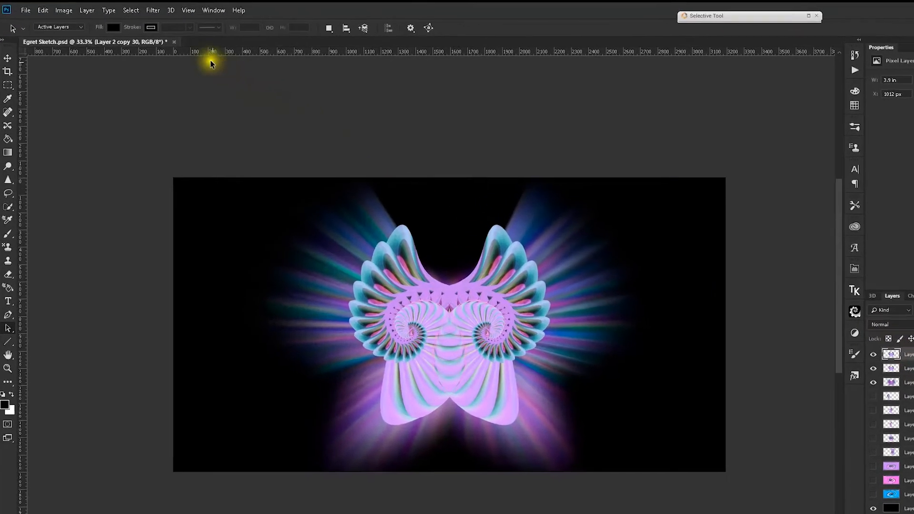
pyautogui.click(190, 14)
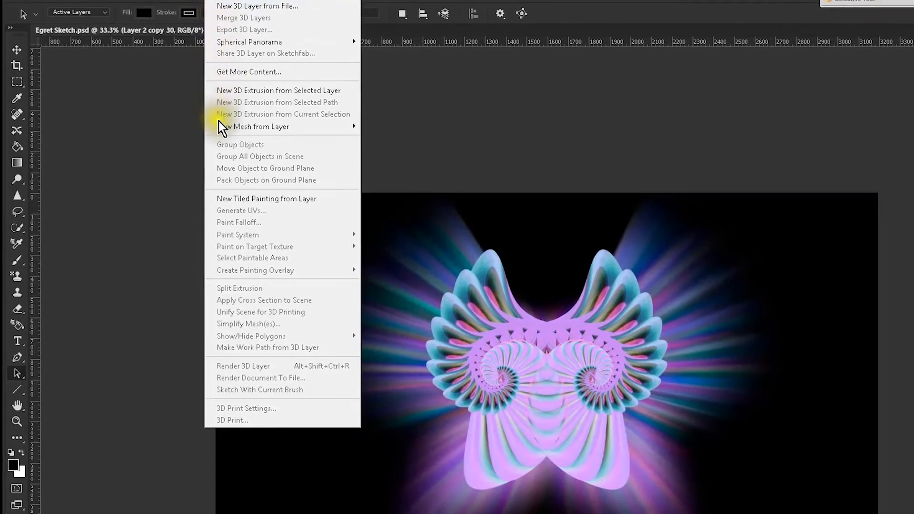
pyautogui.moveTo(220, 134)
pyautogui.moveTo(162, 131)
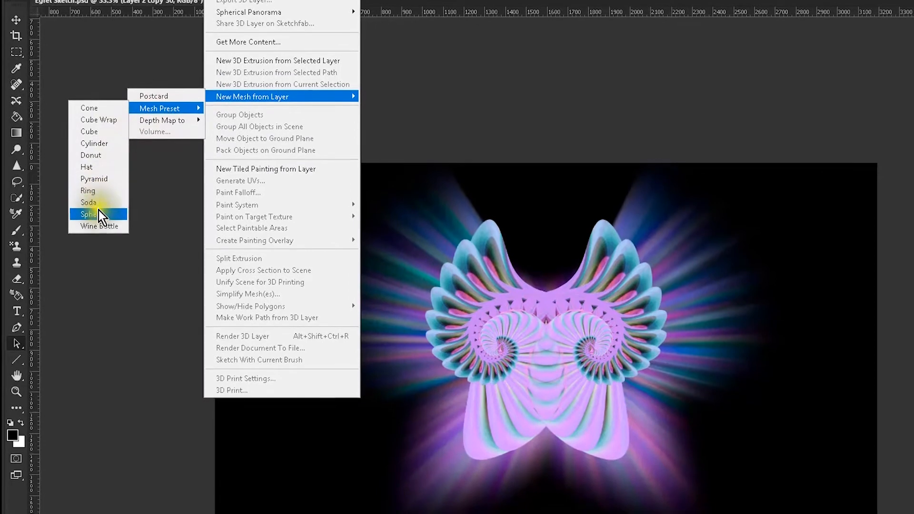
pyautogui.click(95, 222)
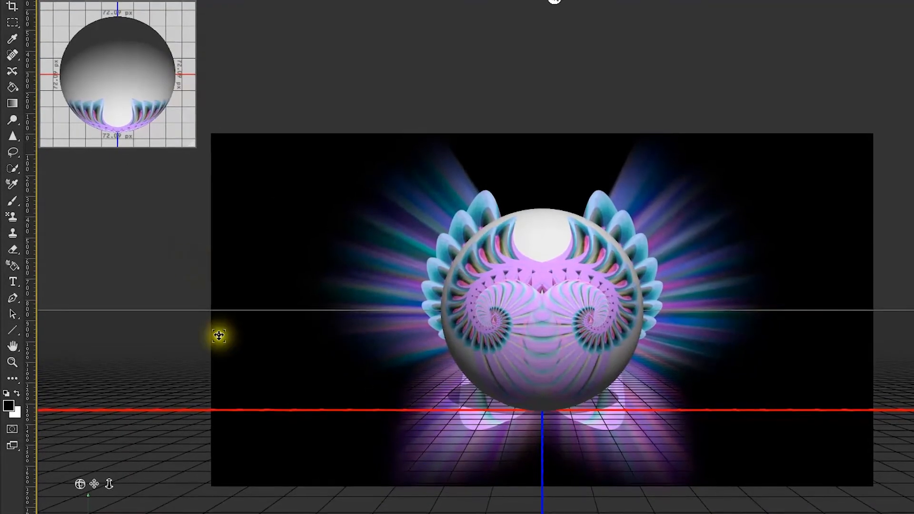
# Orbit, dolly and pan the 3D camera until the sphere is small and centred between the design's lower wings
pyautogui.click(79, 476)
pyautogui.moveTo(75, 462); pyautogui.dragTo(77, 461)
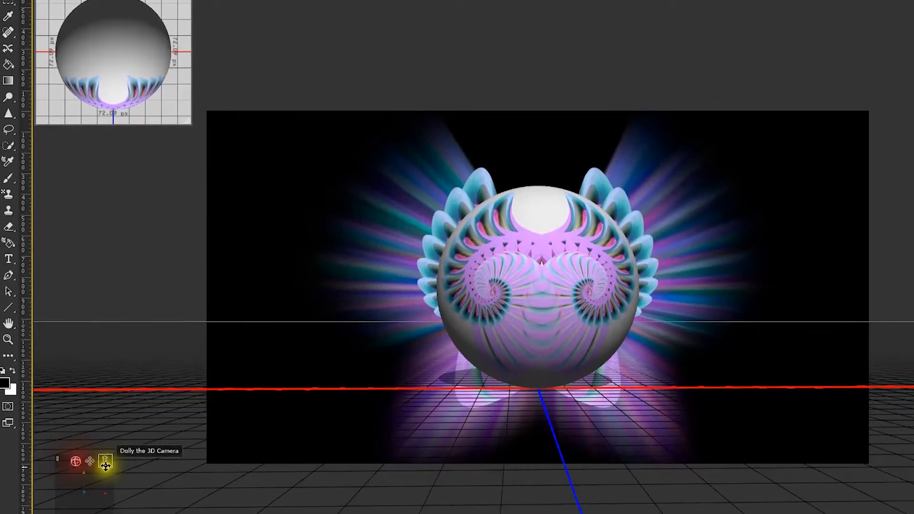
pyautogui.moveTo(106, 461); pyautogui.dragTo(124, 323)
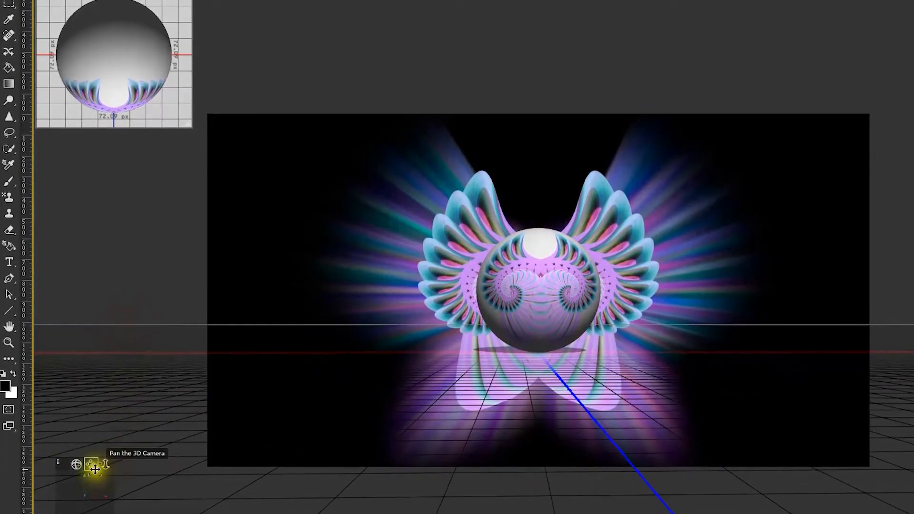
pyautogui.moveTo(95, 467); pyautogui.dragTo(86, 426)
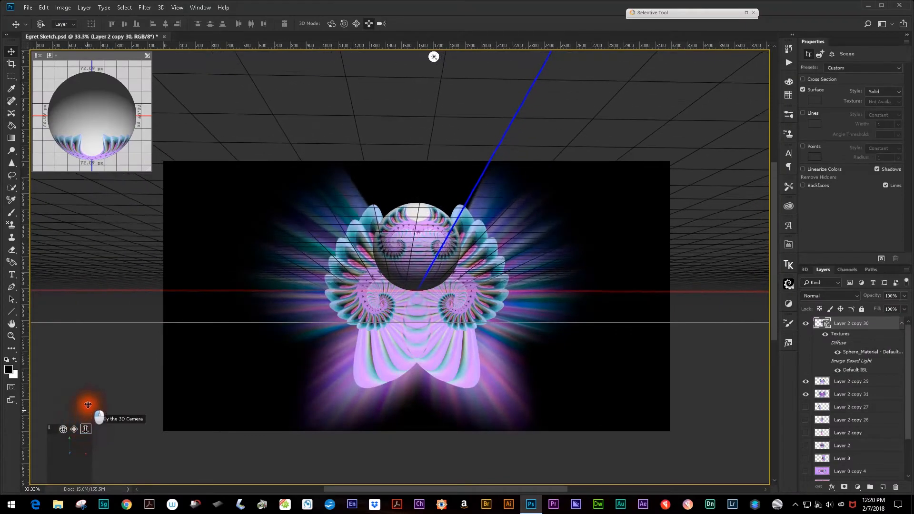
pyautogui.moveTo(88, 405); pyautogui.dragTo(98, 314)
pyautogui.moveTo(75, 428); pyautogui.dragTo(72, 457)
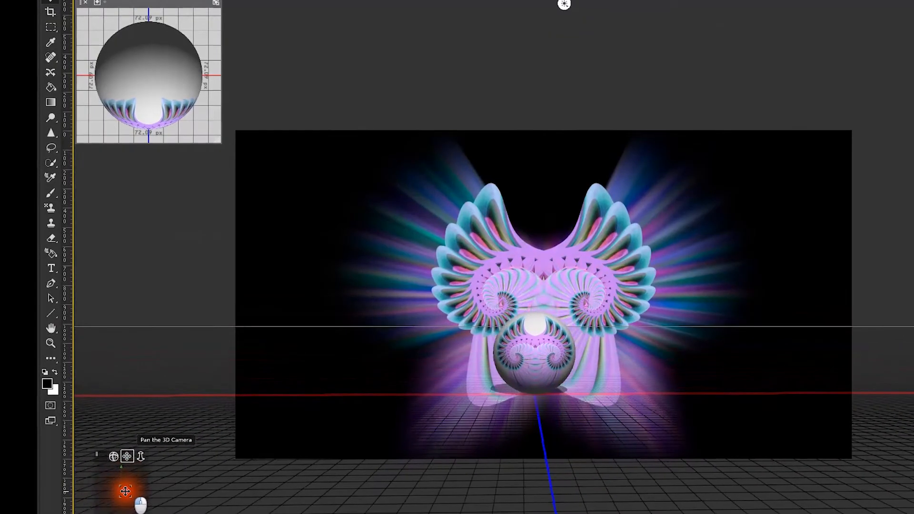
pyautogui.moveTo(125, 491); pyautogui.dragTo(131, 491)
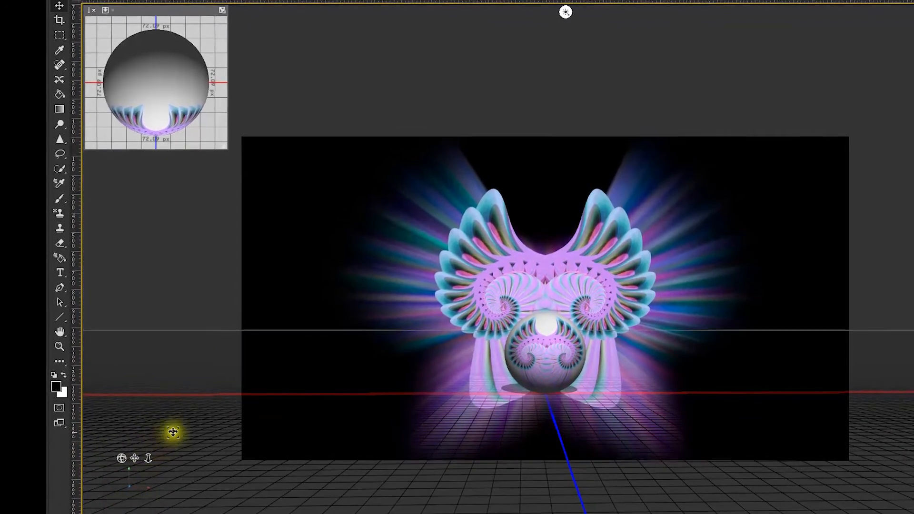
# Aim the 3D light at the front of the sphere and turn off the scene's Shadows and Remove Hidden Lines options
pyautogui.click(565, 13)
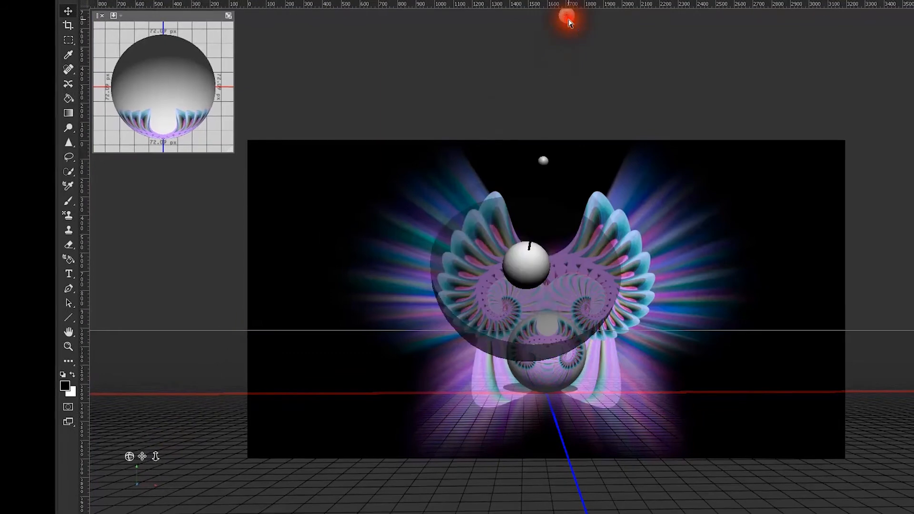
pyautogui.moveTo(542, 164); pyautogui.dragTo(529, 287)
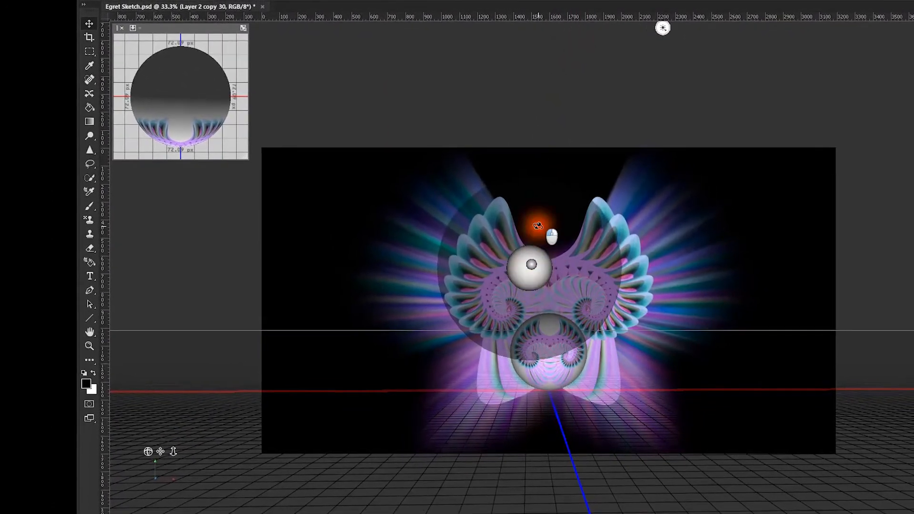
pyautogui.rightClick(318, 328)
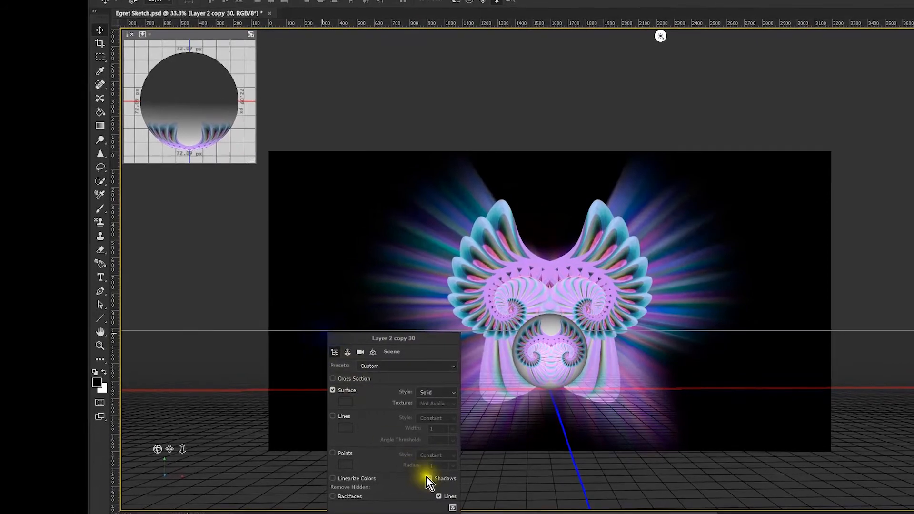
pyautogui.click(429, 478)
pyautogui.click(439, 496)
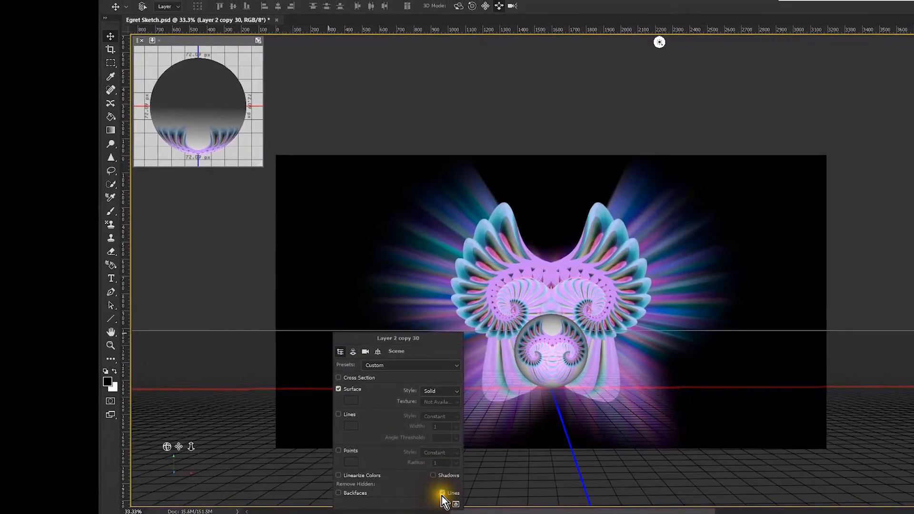
# Turn off the environment's IBL shadow, lower the IBL intensity to about 56%, and leave the 3D editing view
pyautogui.click(357, 355)
pyautogui.click(345, 391)
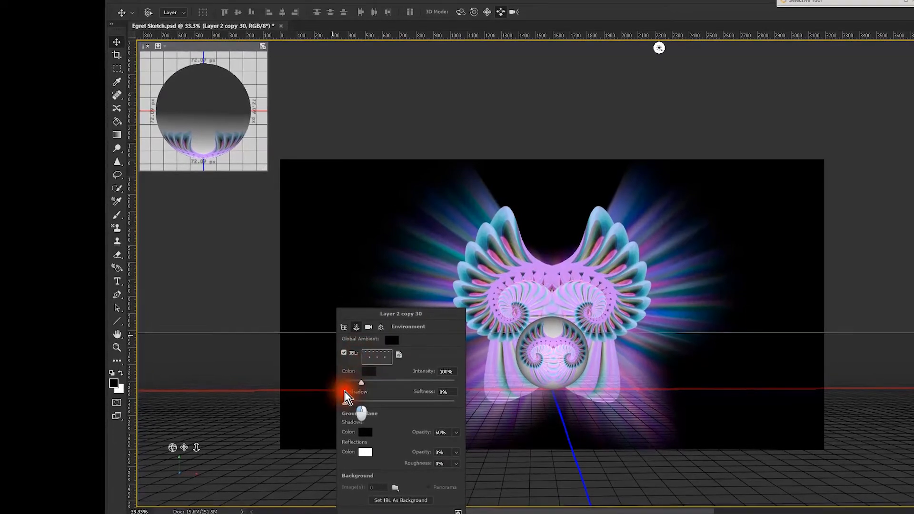
pyautogui.moveTo(362, 383); pyautogui.dragTo(353, 384)
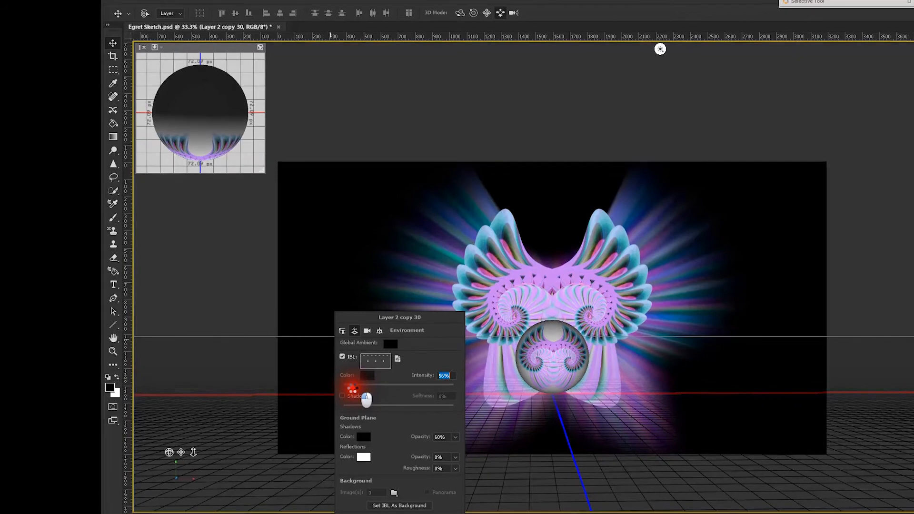
pyautogui.click(256, 380)
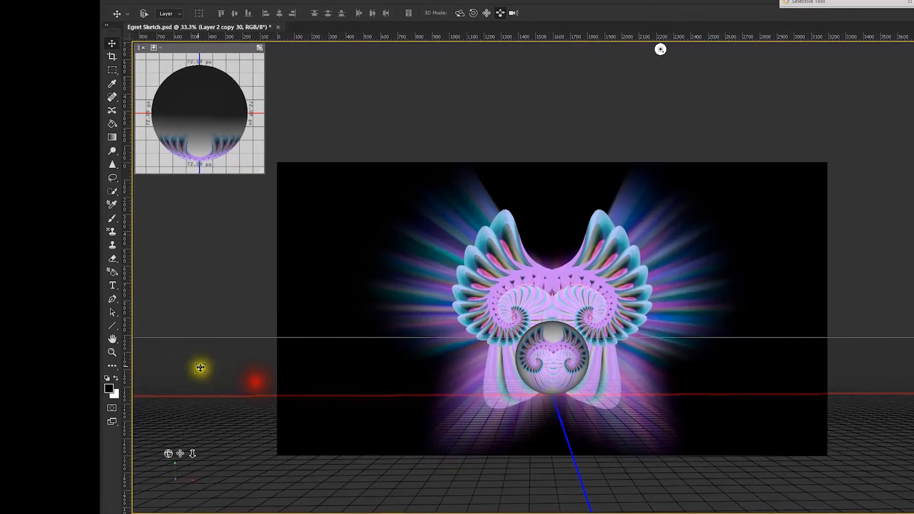
pyautogui.click(113, 315)
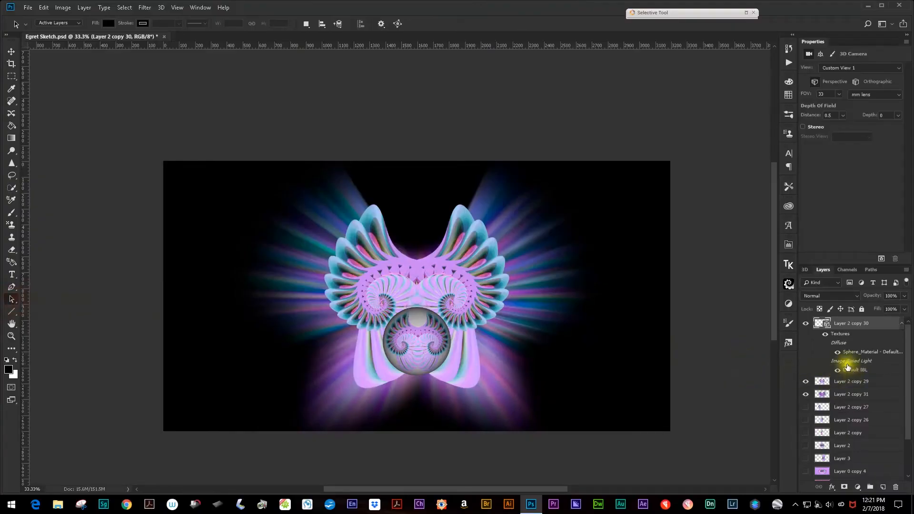
# Duplicate the 3D sphere layer, Layer 2 copy 30, rasterize the duplicate, and hide the original 3D layer
pyautogui.click(876, 325)
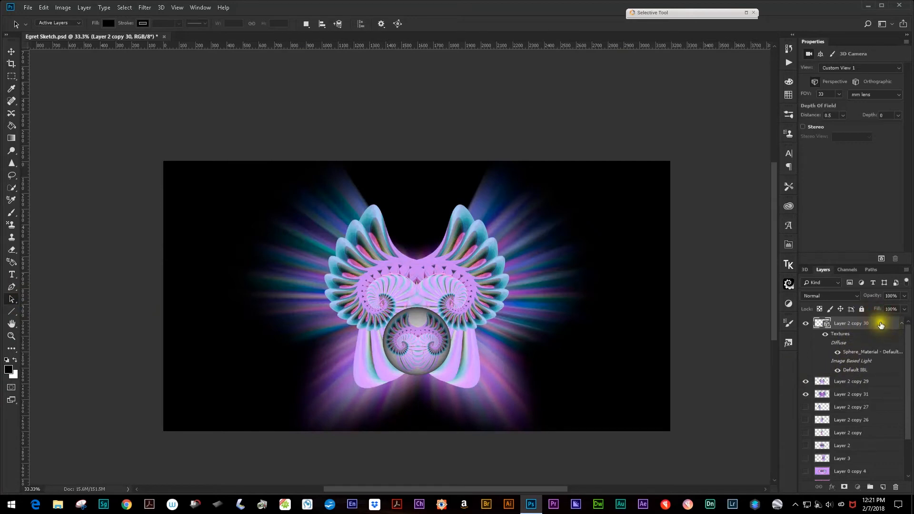
pyautogui.hotkey('ctrl', 'j')
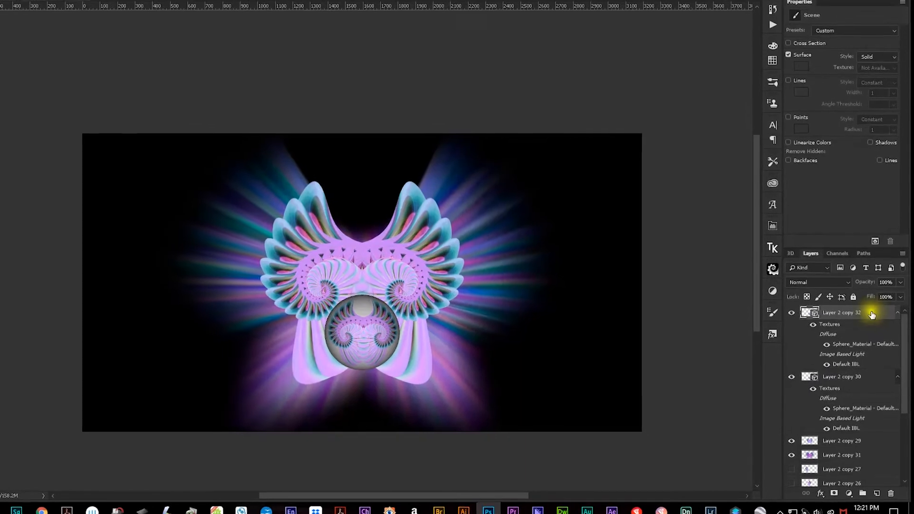
pyautogui.rightClick(866, 309)
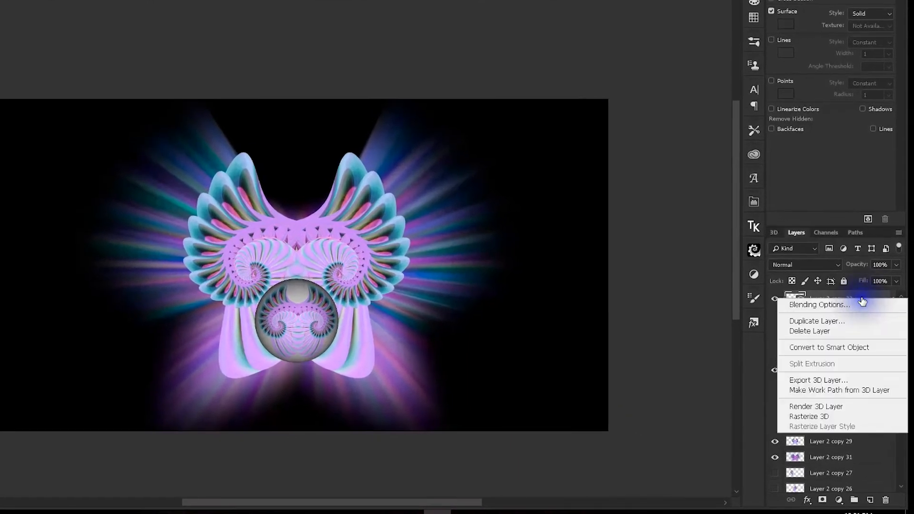
pyautogui.click(837, 414)
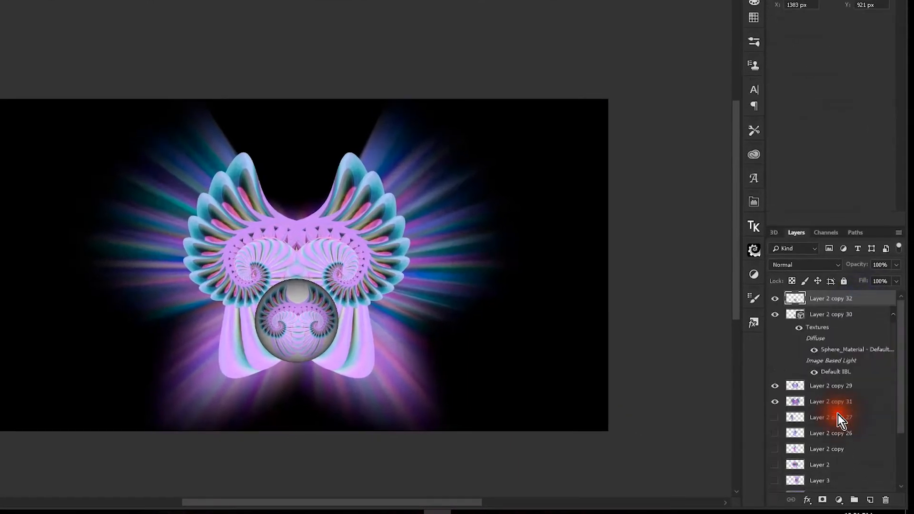
pyautogui.click(775, 315)
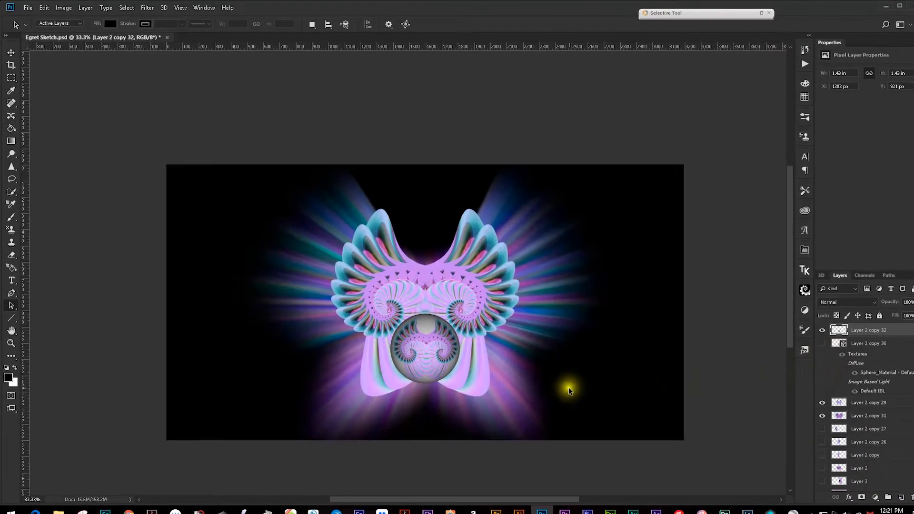
# Scale the rasterized sphere to about 87% and centre it slightly higher between the design's lower wings
pyautogui.press('v')
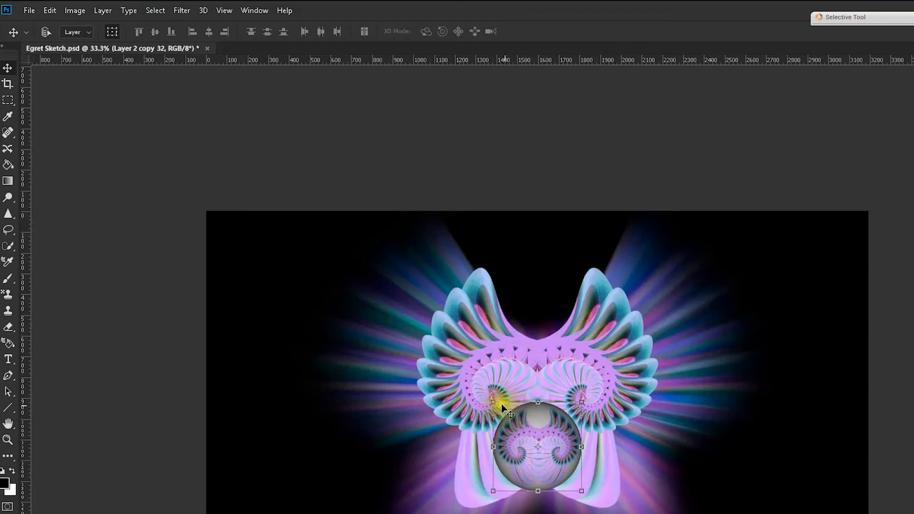
pyautogui.moveTo(494, 402); pyautogui.dragTo(498, 408)
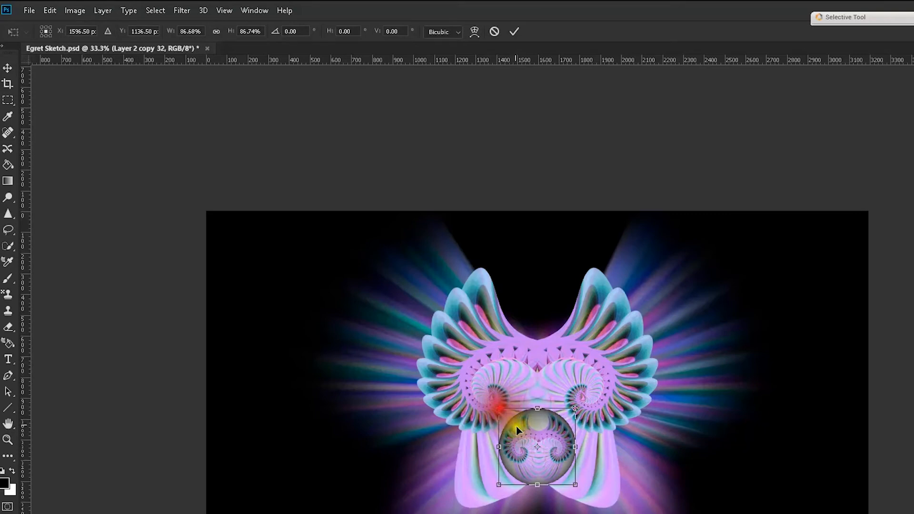
pyautogui.moveTo(541, 456)
pyautogui.mouseDown()
pyautogui.moveTo(544, 445)
pyautogui.moveTo(545, 455)
pyautogui.mouseUp()
pyautogui.press('Return')
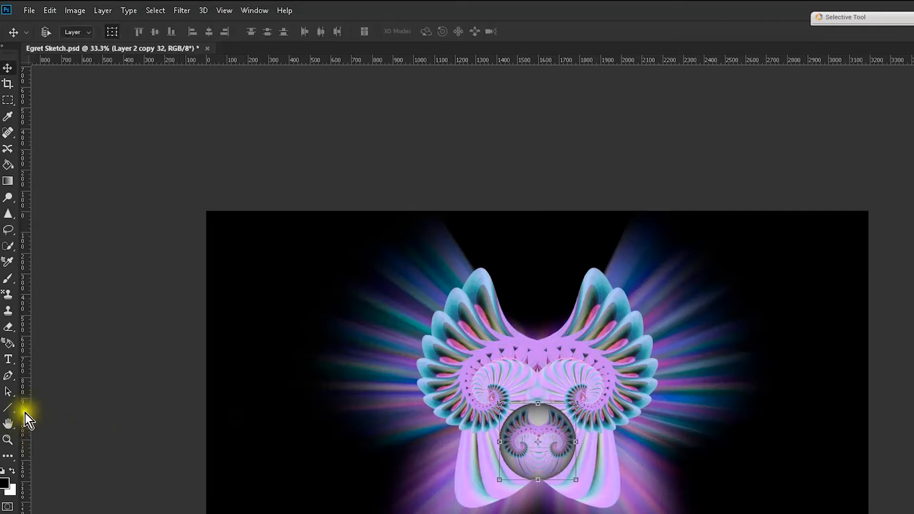
pyautogui.click(9, 393)
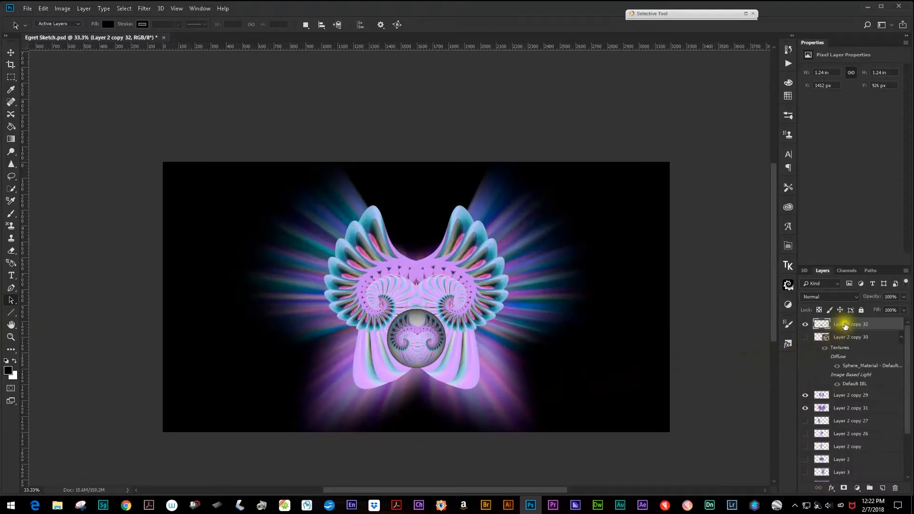
# Duplicate the sphere on Layer 2 copy 32, shrink the duplicate to about 0.72 in wide, and place it between the upper wings
pyautogui.click(845, 325)
pyautogui.hotkey('ctrl', 'j')
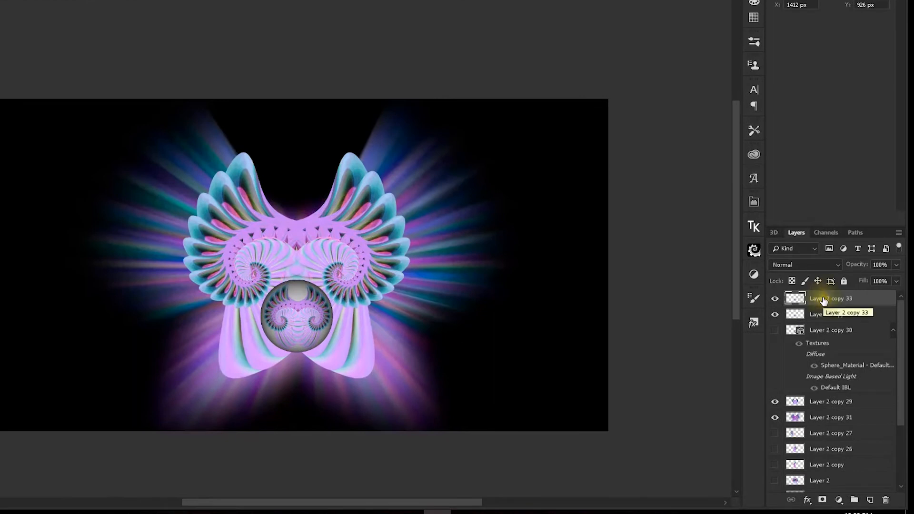
pyautogui.hotkey('ctrl', 't')
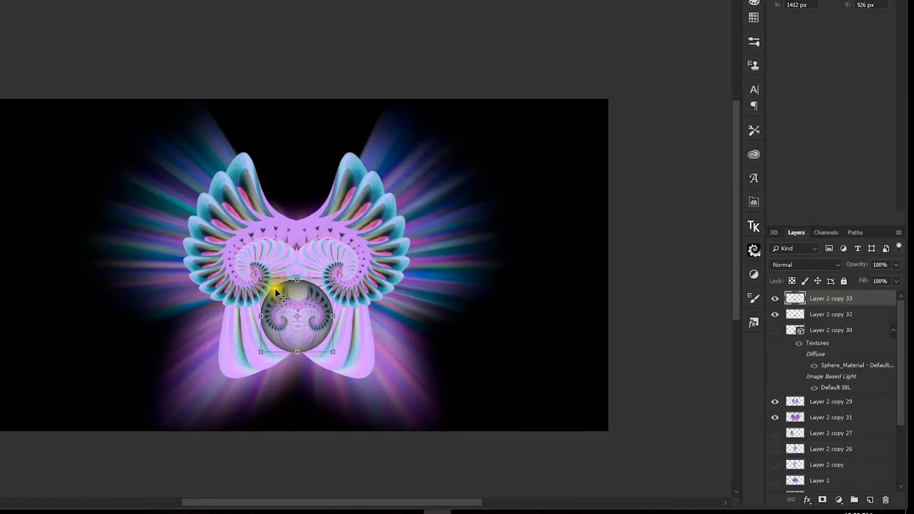
pyautogui.moveTo(261, 280); pyautogui.dragTo(274, 296)
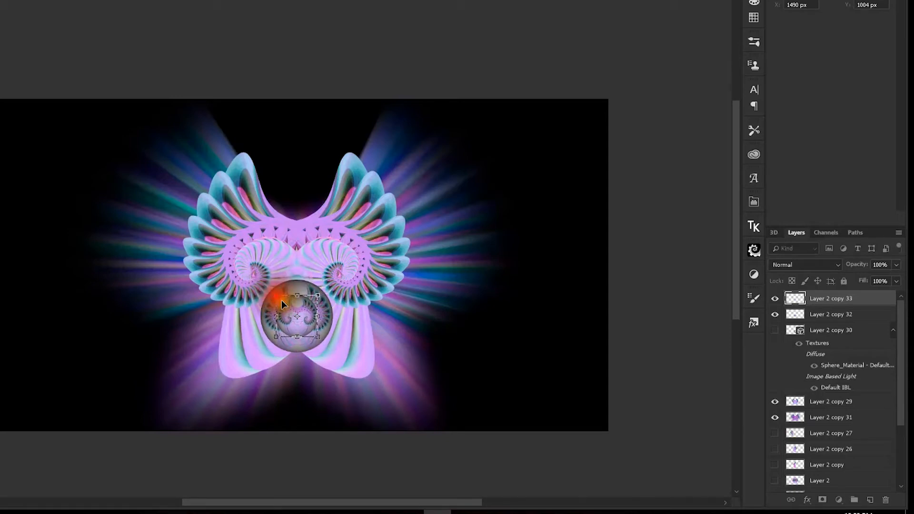
pyautogui.moveTo(310, 321); pyautogui.dragTo(299, 203)
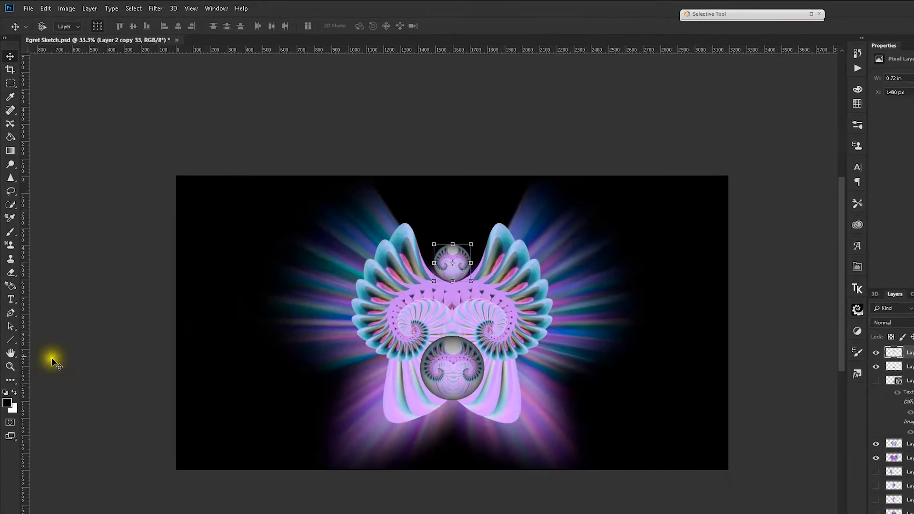
# Flip the small sphere between the upper wings vertically by setting its height to -100%, and apply the transformation
pyautogui.click(10, 326)
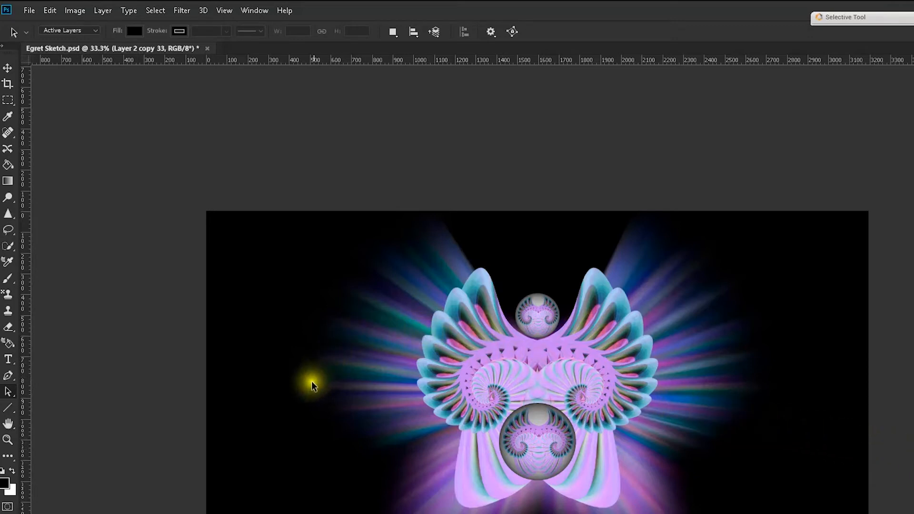
pyautogui.press('v')
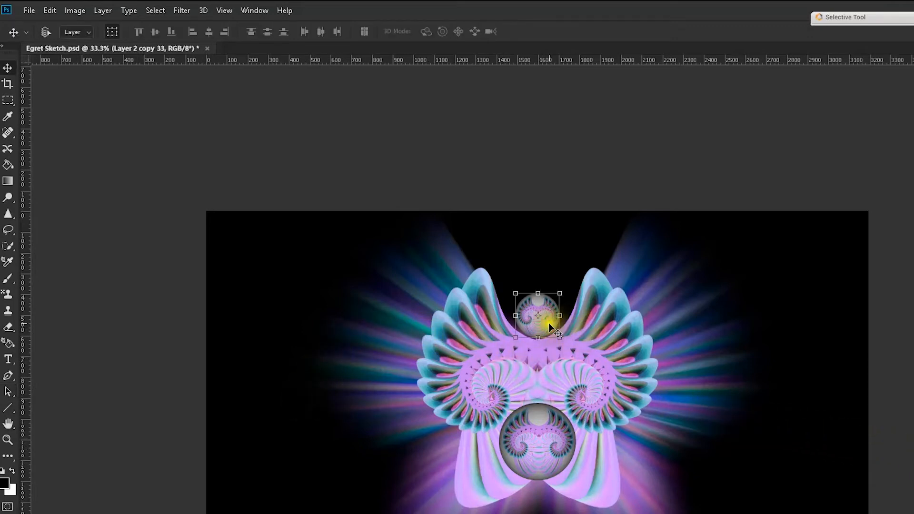
pyautogui.click(515, 292)
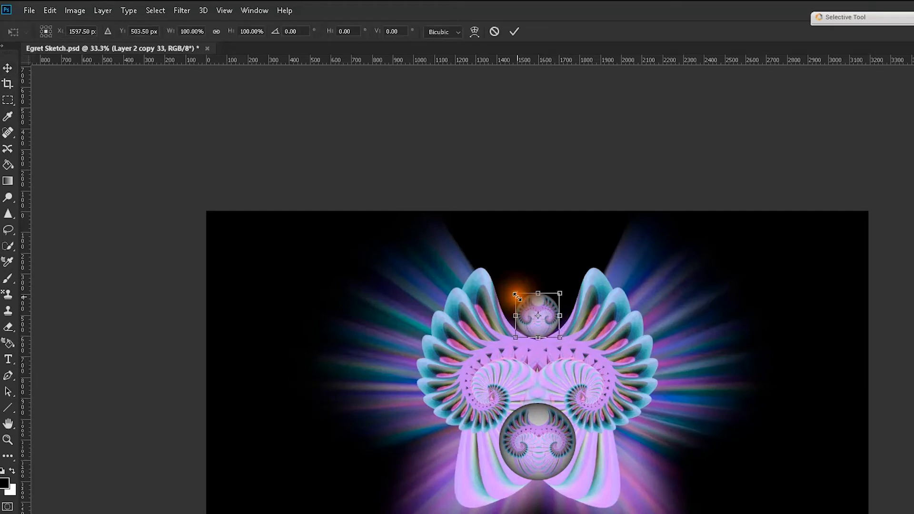
pyautogui.click(239, 30)
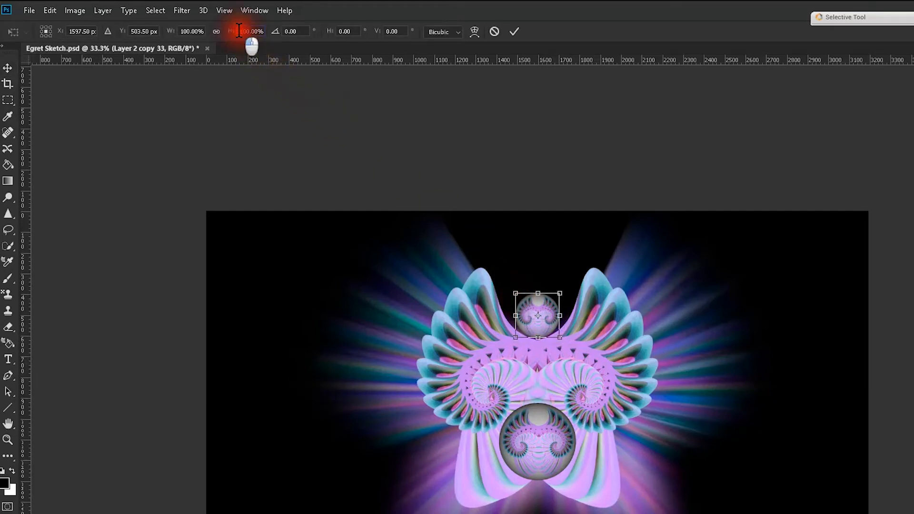
pyautogui.write('-')
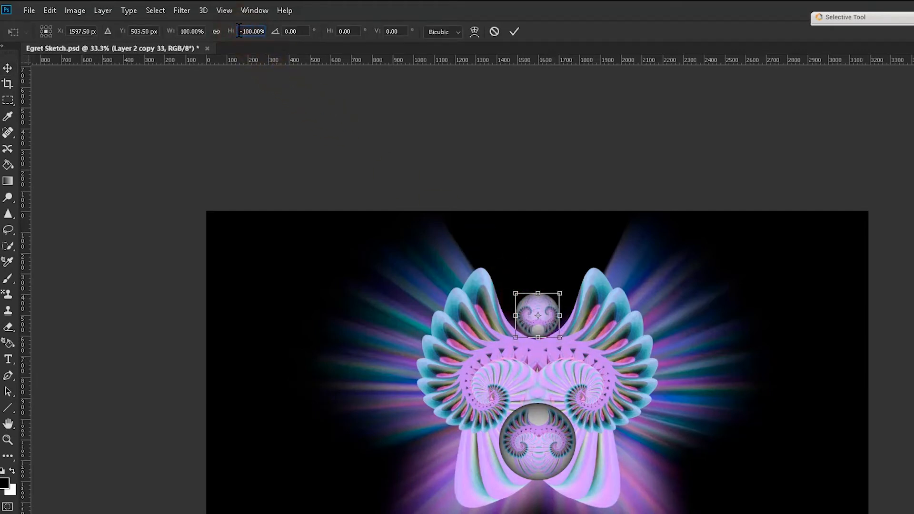
pyautogui.click(139, 228)
pyautogui.click(7, 391)
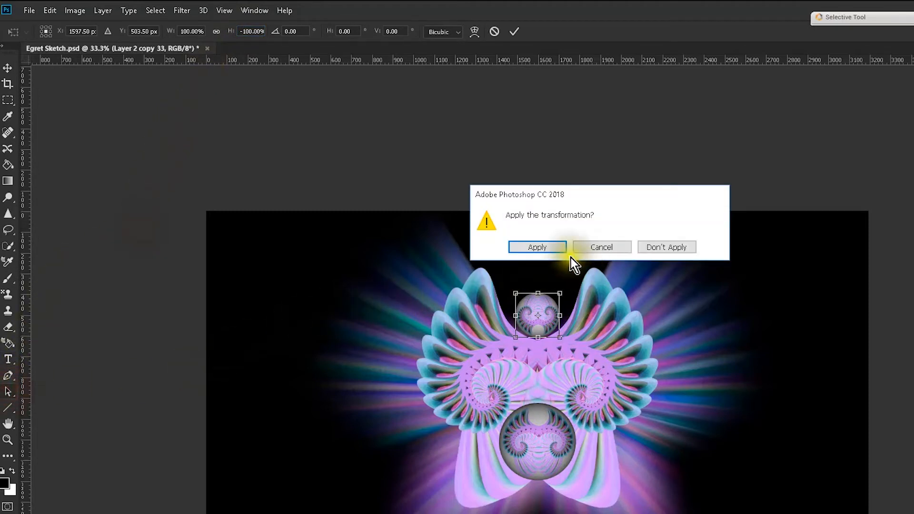
pyautogui.click(544, 248)
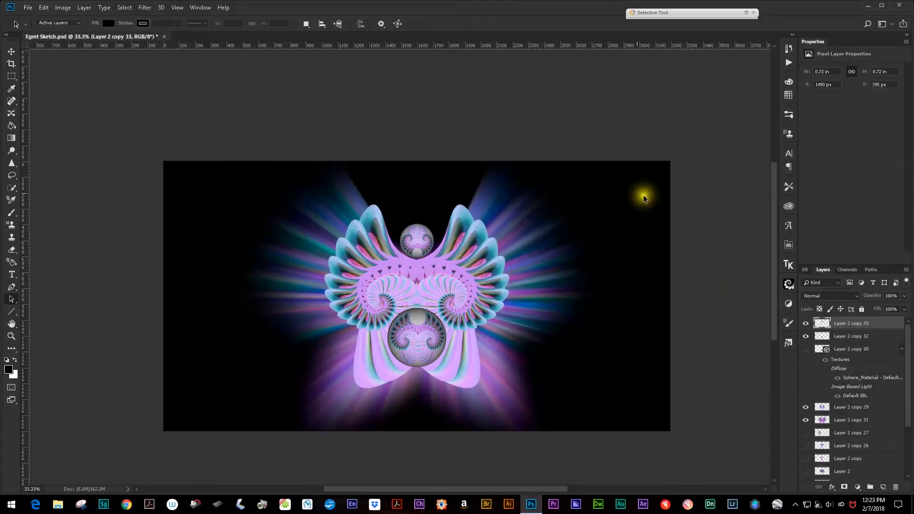
# Resize the canvas to 2000 by 2000 pixels from the centre, accepting the clipping of the sides
pyautogui.click(64, 9)
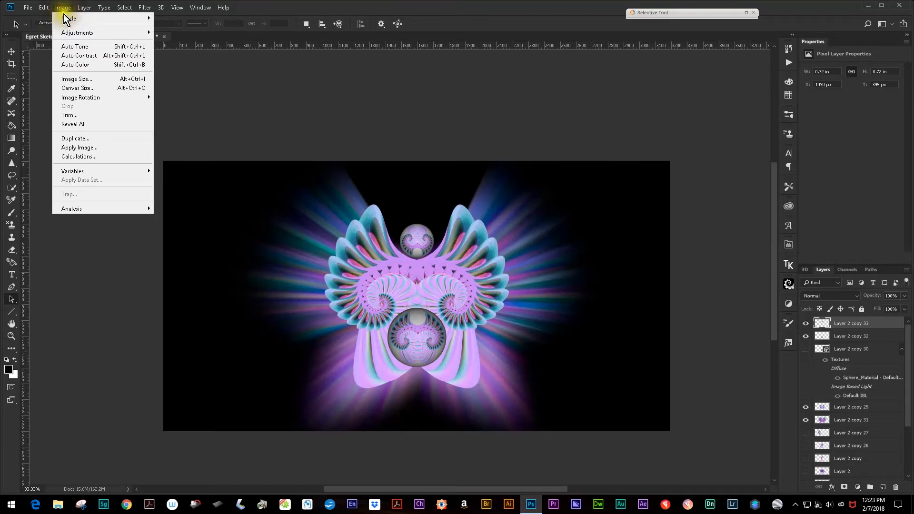
pyautogui.click(74, 87)
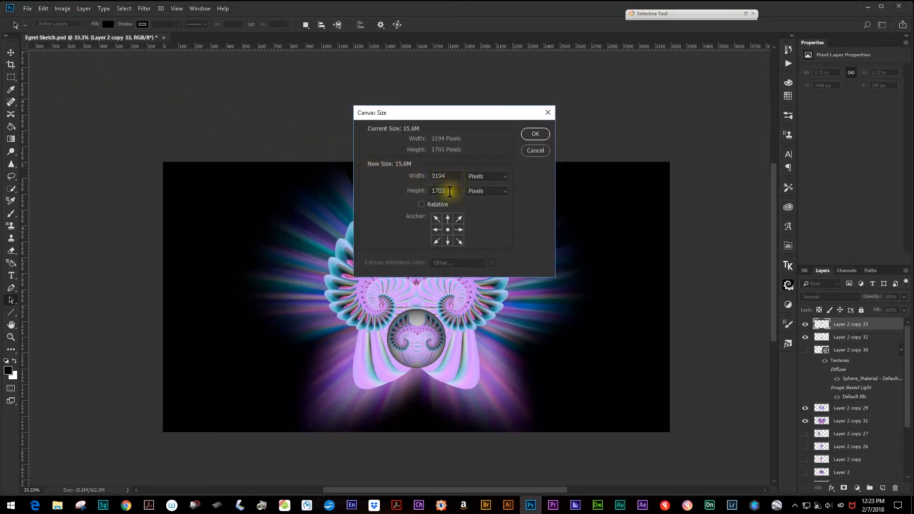
pyautogui.click(449, 192)
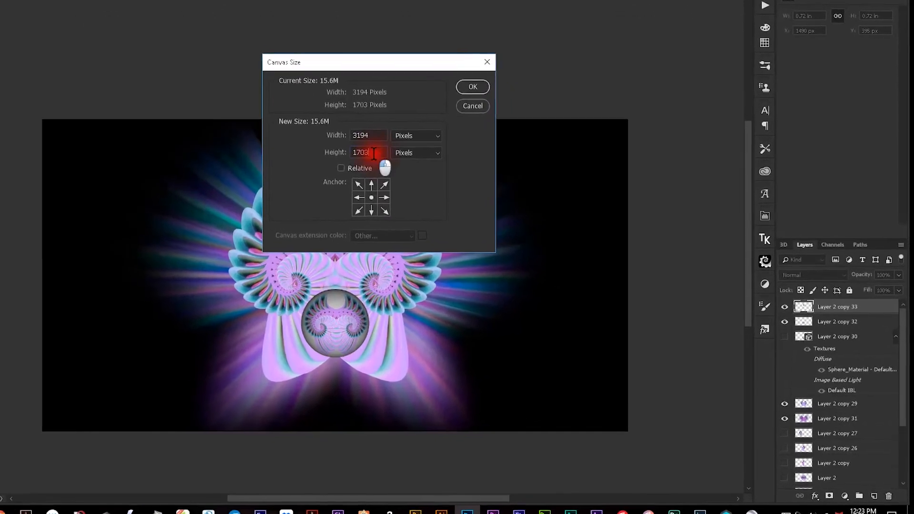
pyautogui.moveTo(374, 152); pyautogui.dragTo(351, 152)
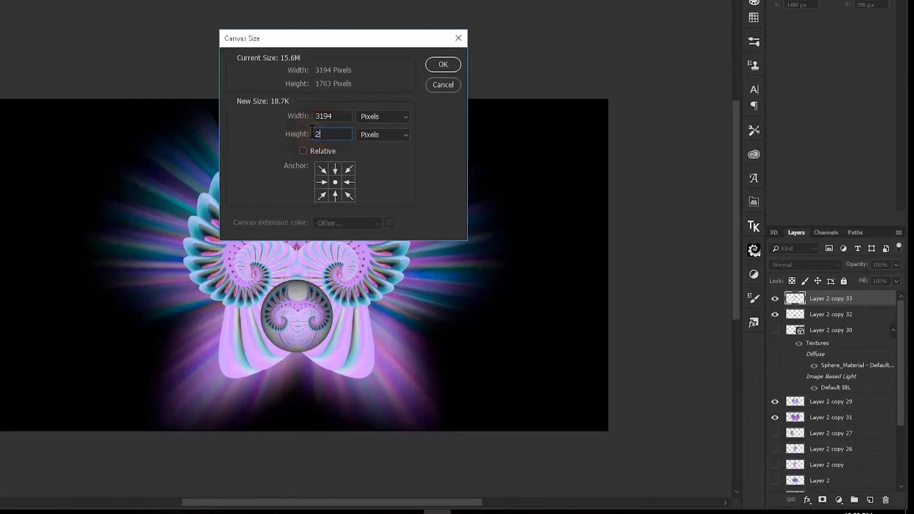
pyautogui.moveTo(335, 116); pyautogui.dragTo(312, 115)
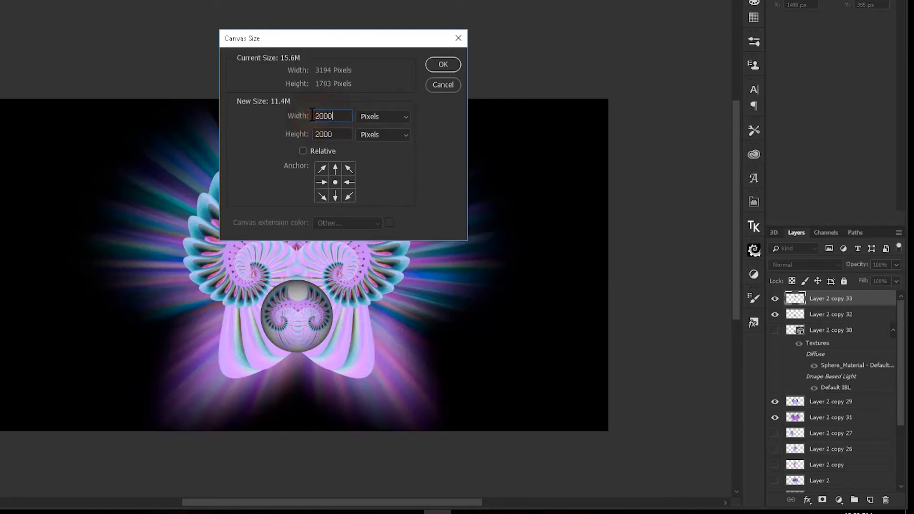
pyautogui.click(443, 64)
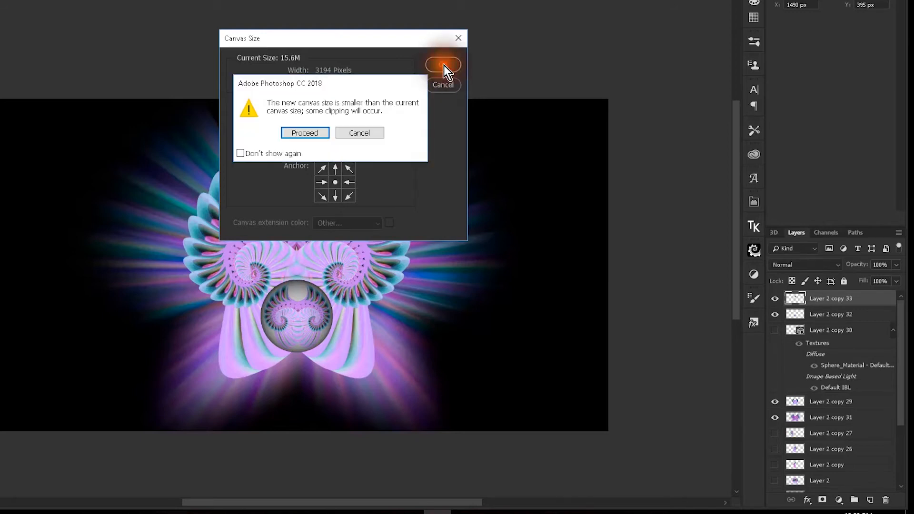
pyautogui.click(309, 133)
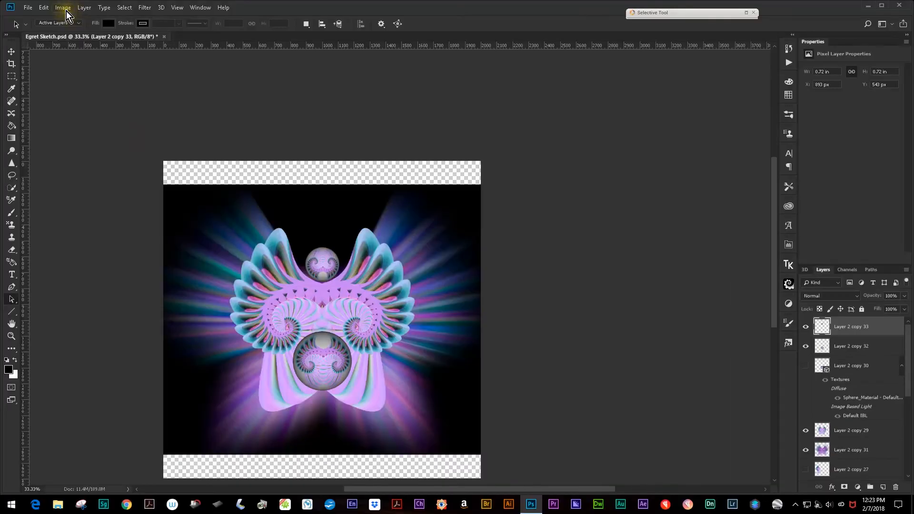
# Trim the transparent pixels away from all four sides of the canvas
pyautogui.click(66, 9)
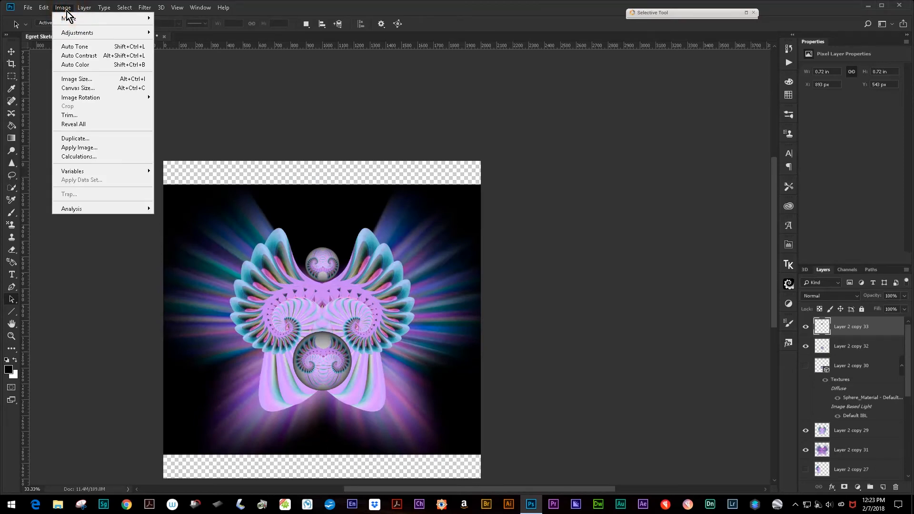
pyautogui.click(73, 114)
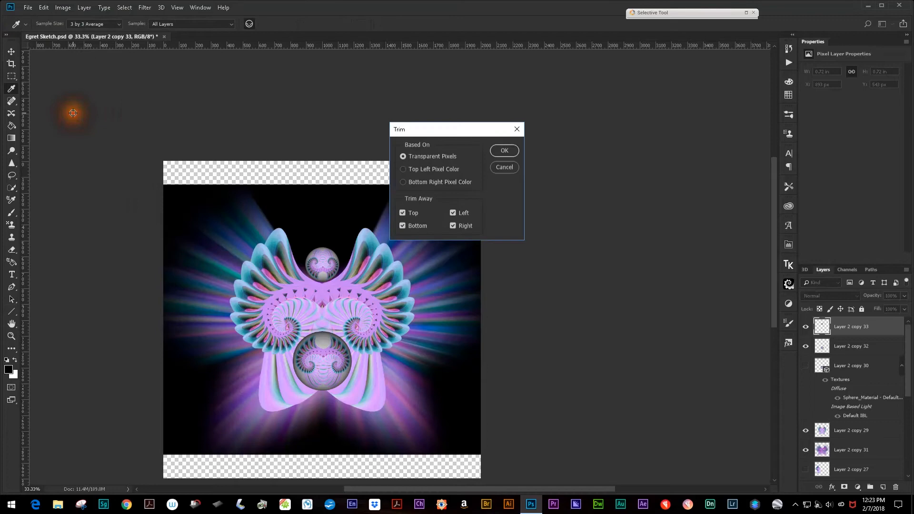
pyautogui.click(503, 152)
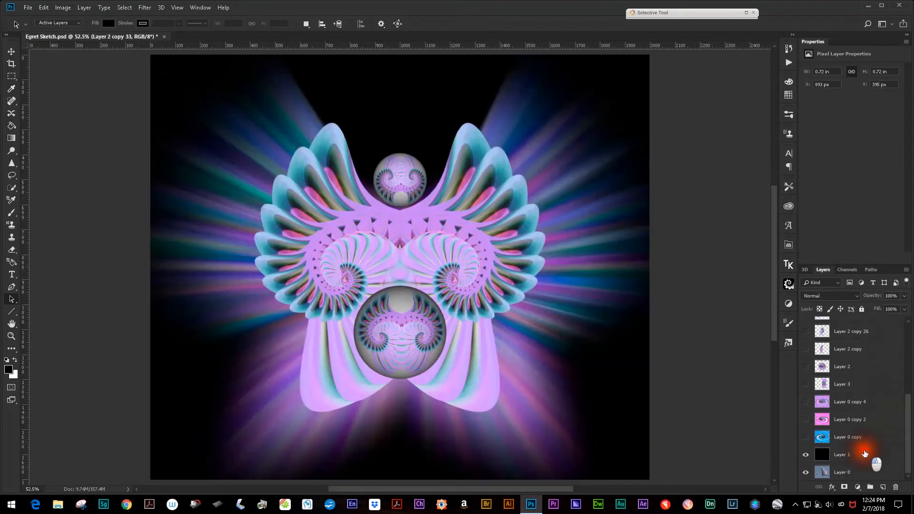
# Add a new blank layer directly above the black Layer 1
pyautogui.click(865, 453)
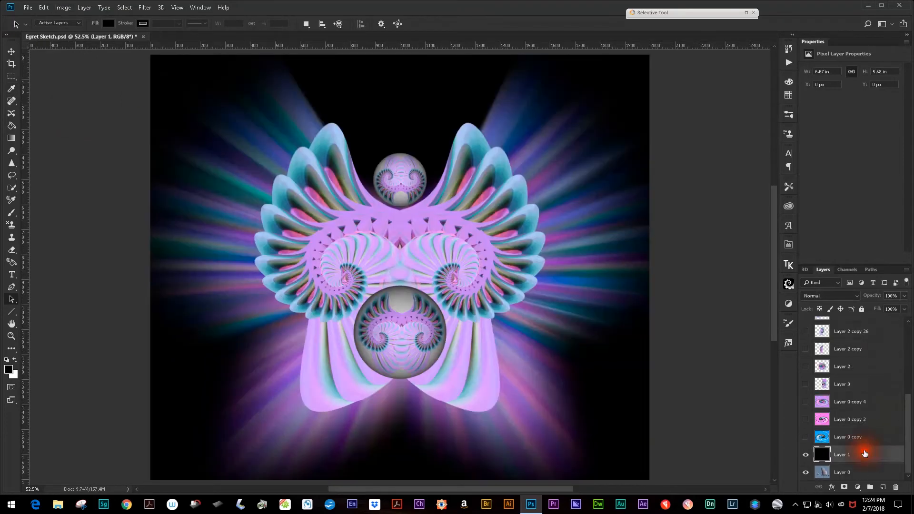
pyautogui.click(882, 487)
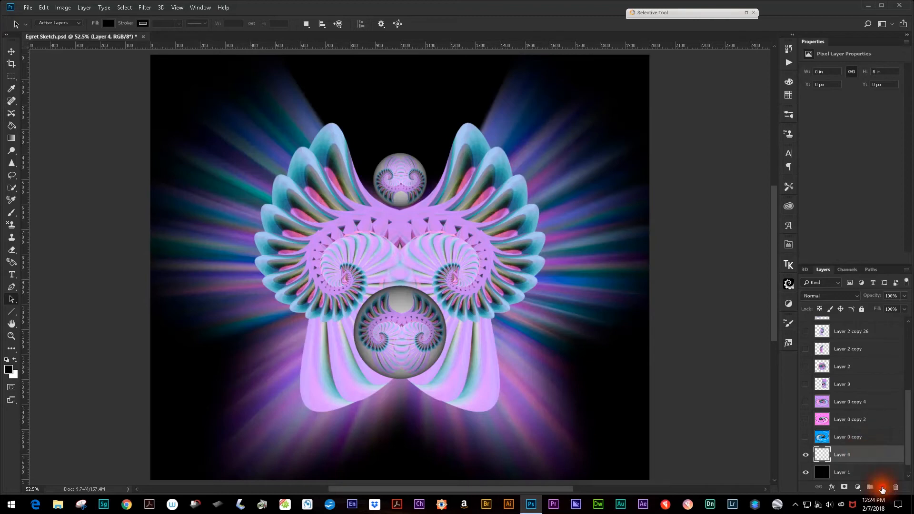
pyautogui.click(824, 454)
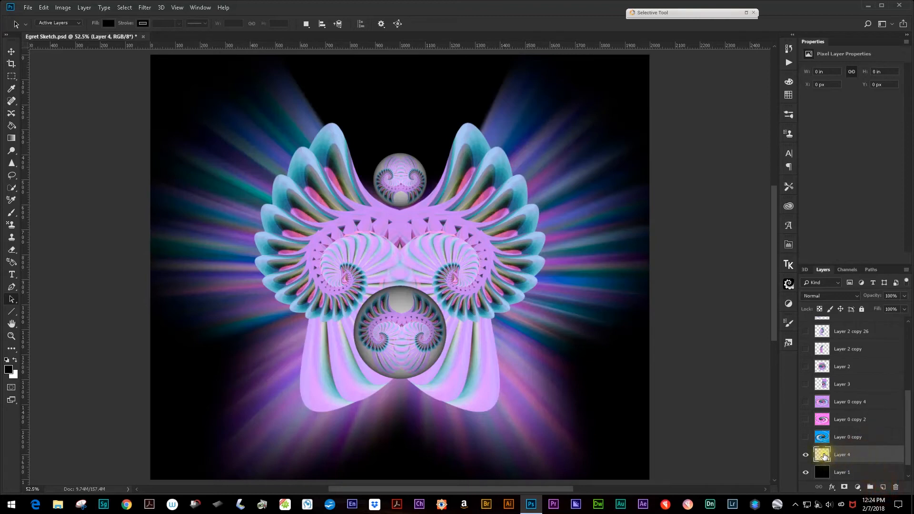
pyautogui.click(344, 409)
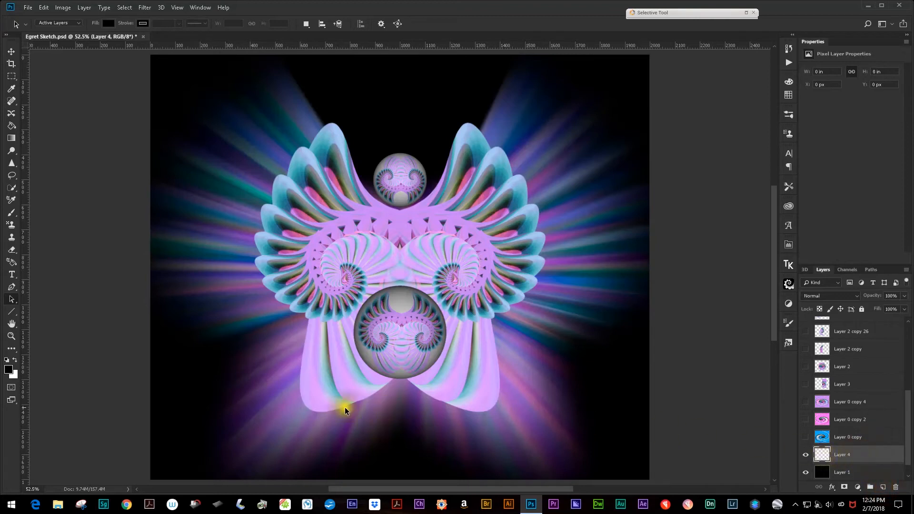
# Set the foreground colour to a magenta sampled from the wing (#9a4899) and fill Layer 4 with it
pyautogui.click(7, 371)
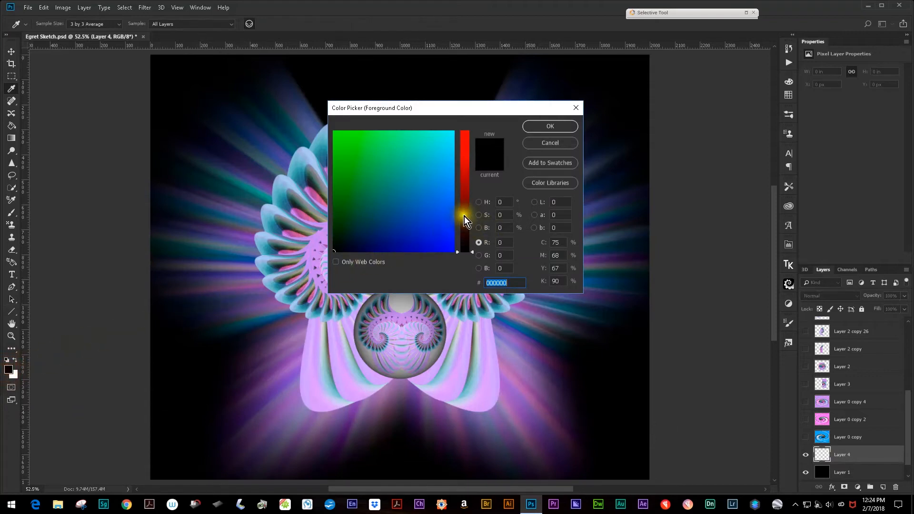
pyautogui.moveTo(446, 194)
pyautogui.mouseDown()
pyautogui.moveTo(448, 174)
pyautogui.moveTo(433, 166)
pyautogui.moveTo(385, 172)
pyautogui.moveTo(360, 157)
pyautogui.mouseUp()
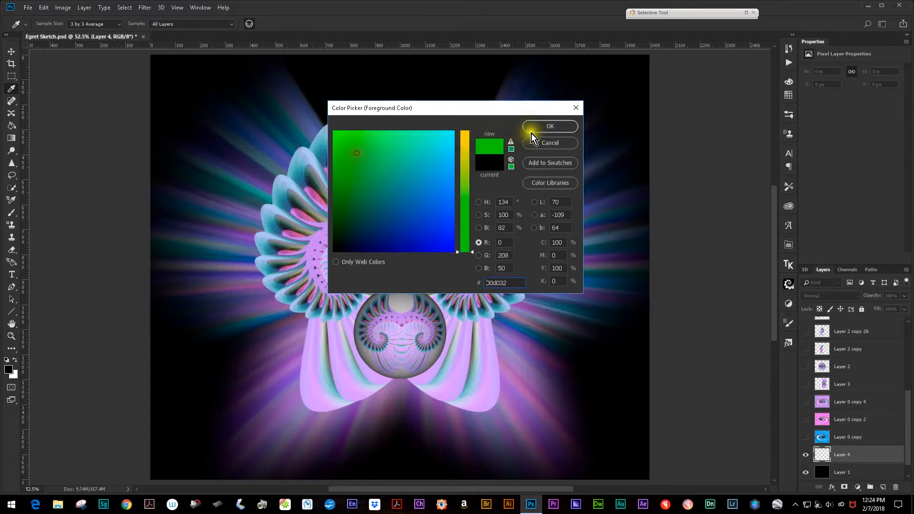
pyautogui.click(313, 194)
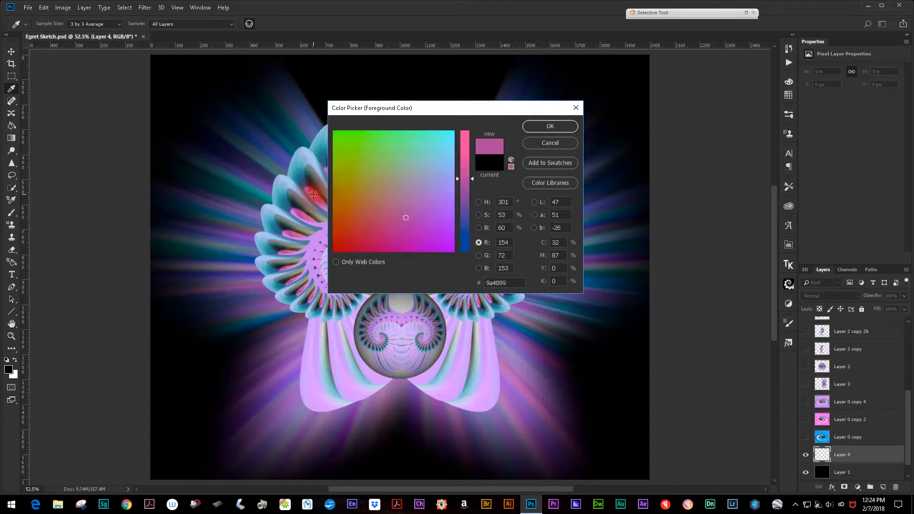
pyautogui.click(531, 129)
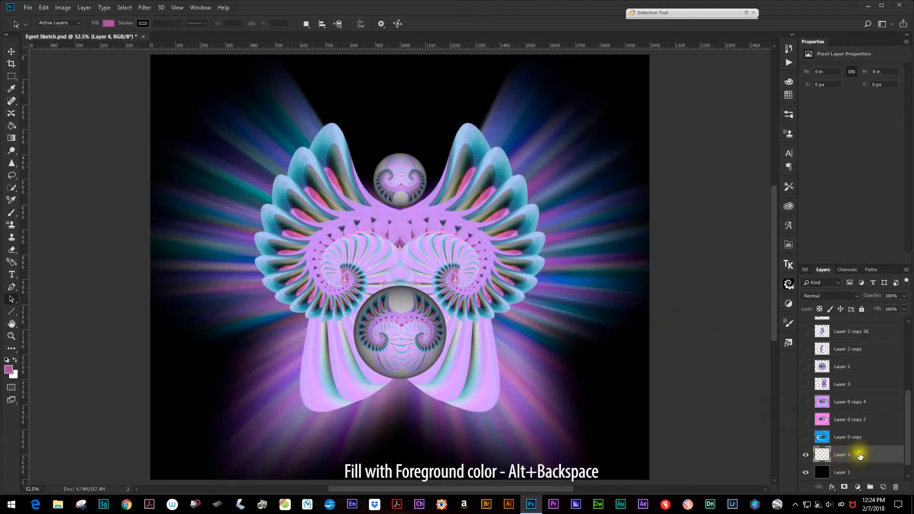
pyautogui.hotkey('alt', 'BackSpace')
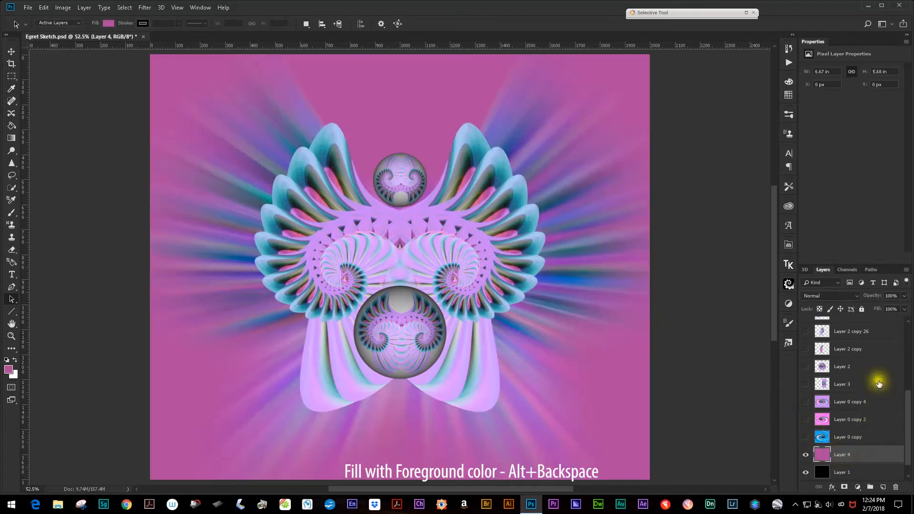
# Set Layer 4's blend mode to Dissolve and lower its opacity to about 6% for sparse, star-like specks
pyautogui.click(871, 298)
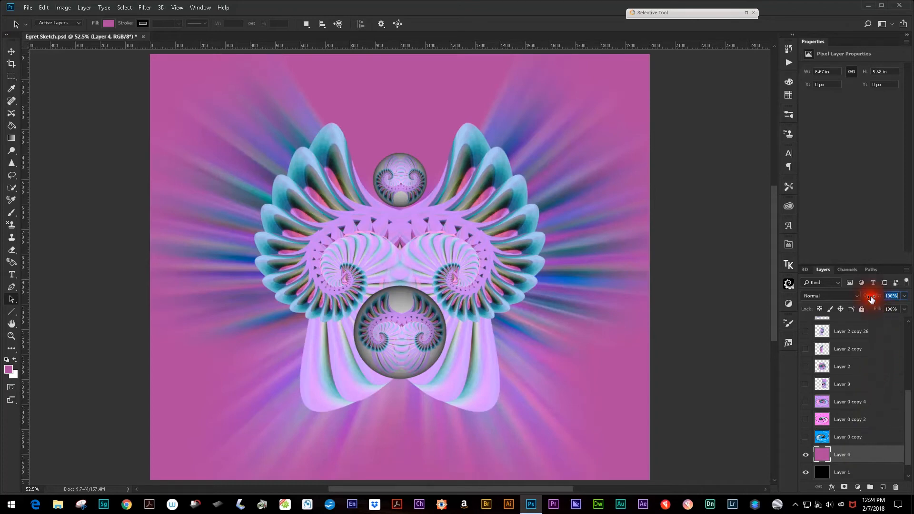
pyautogui.click(857, 296)
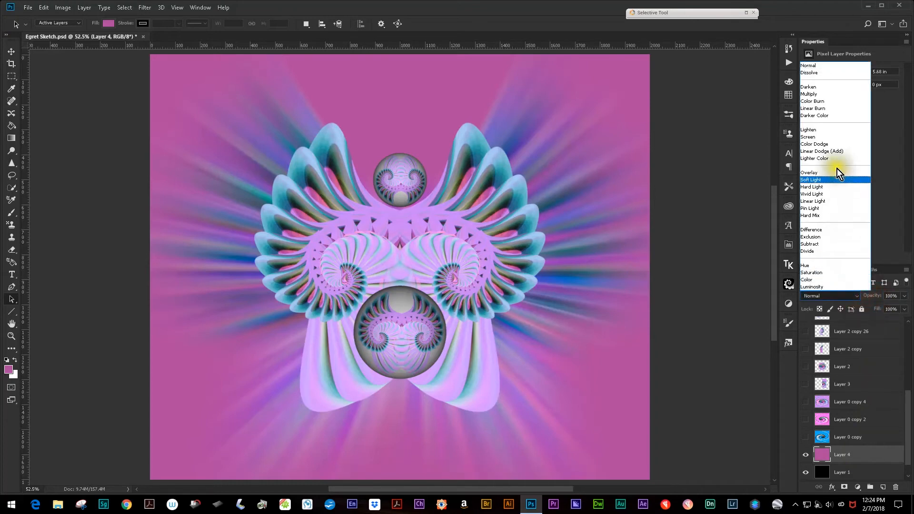
pyautogui.click(829, 72)
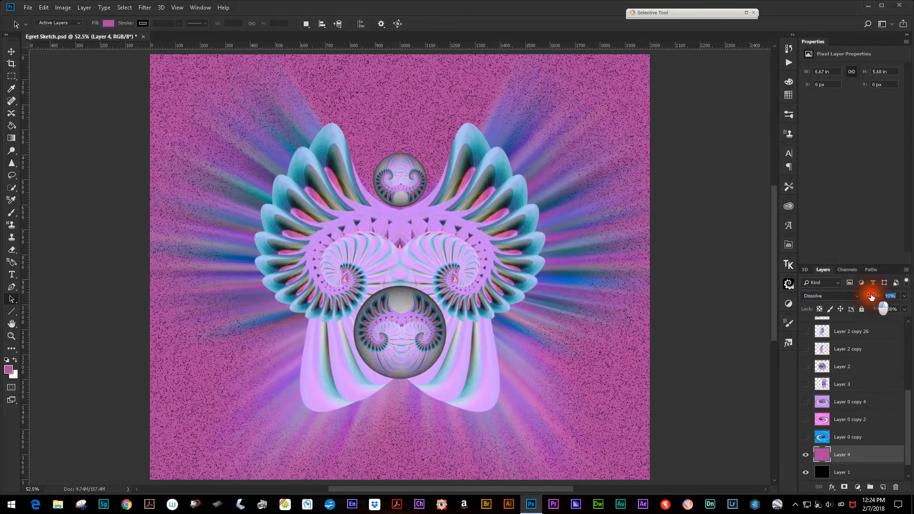
pyautogui.moveTo(866, 296); pyautogui.dragTo(859, 292)
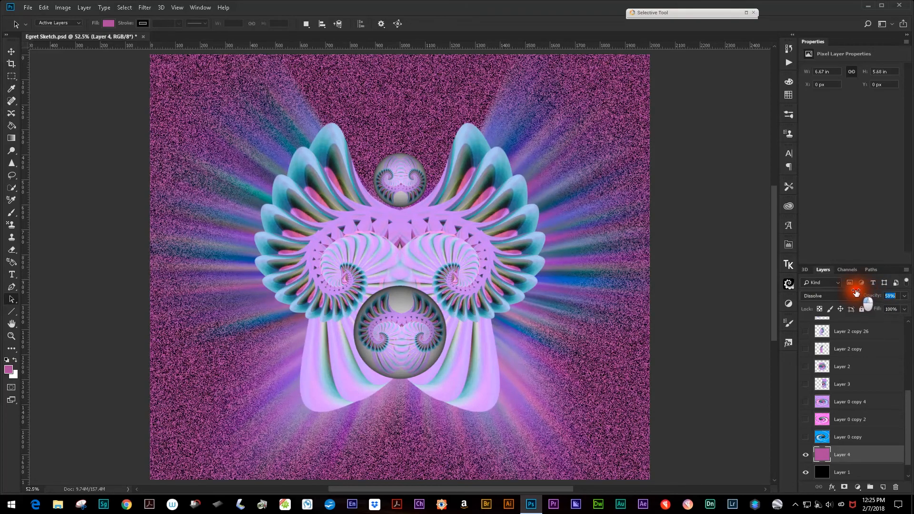
pyautogui.moveTo(845, 291); pyautogui.dragTo(842, 292)
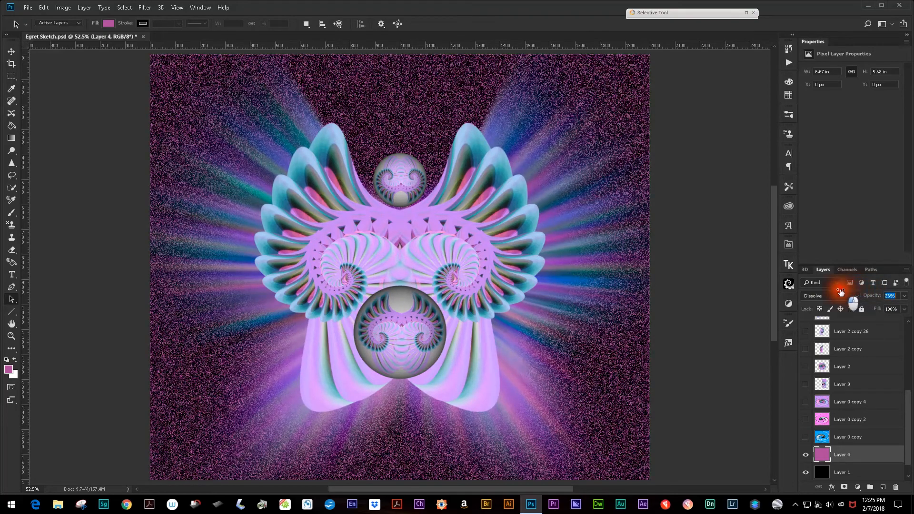
pyautogui.moveTo(836, 291); pyautogui.dragTo(828, 292)
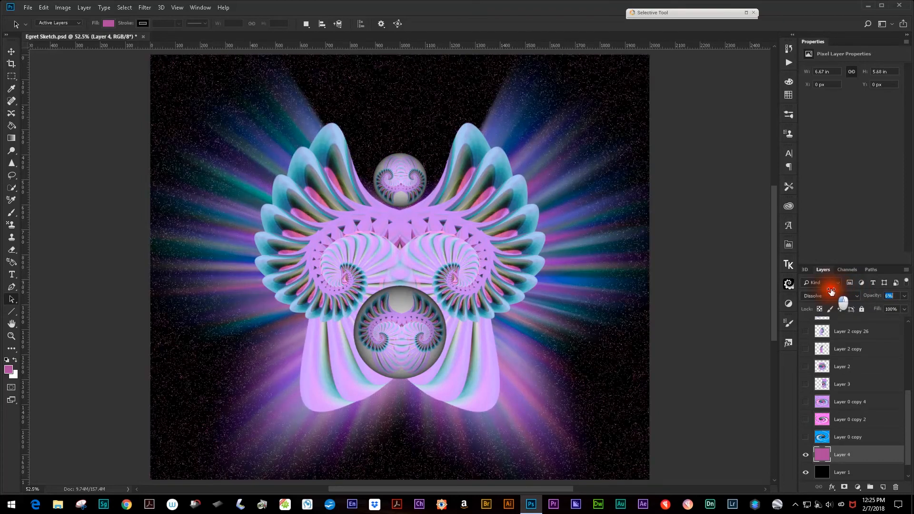
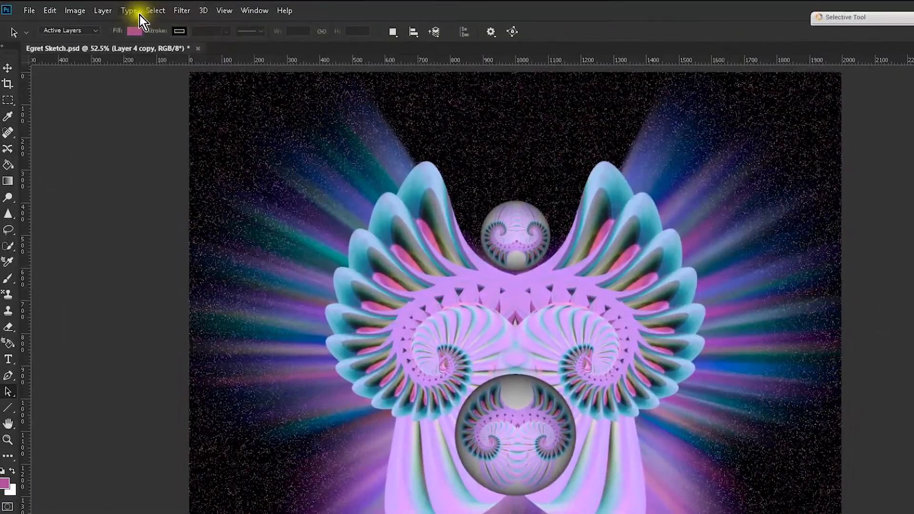
# Apply a Mezzotint filter with the Short Lines type to the Layer 4 copy
pyautogui.click(183, 12)
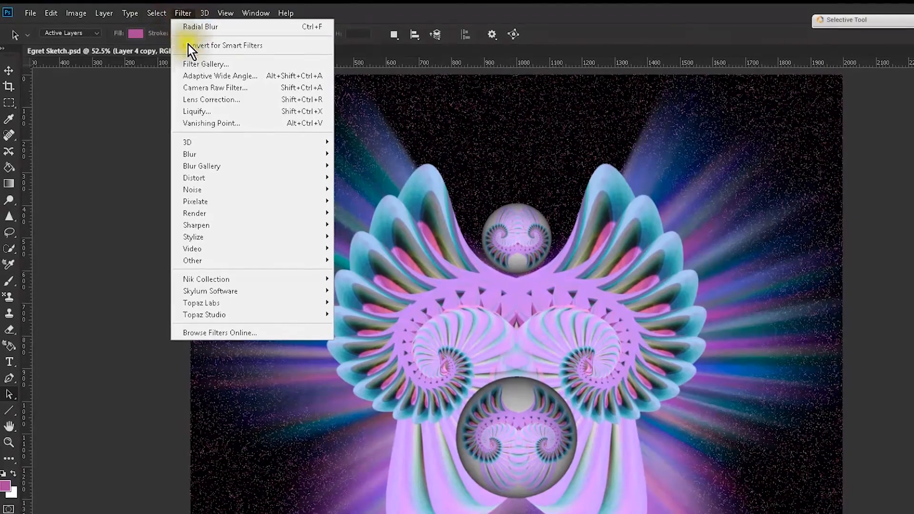
pyautogui.moveTo(186, 202)
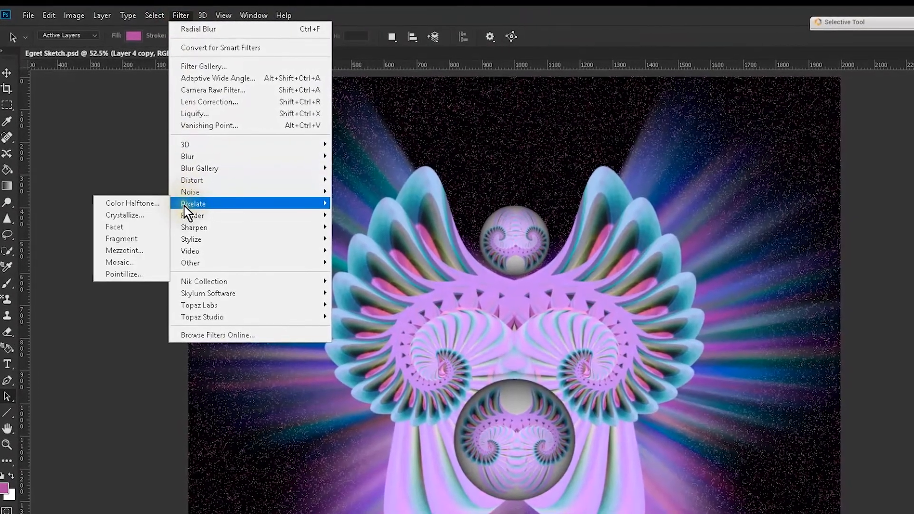
pyautogui.moveTo(184, 238)
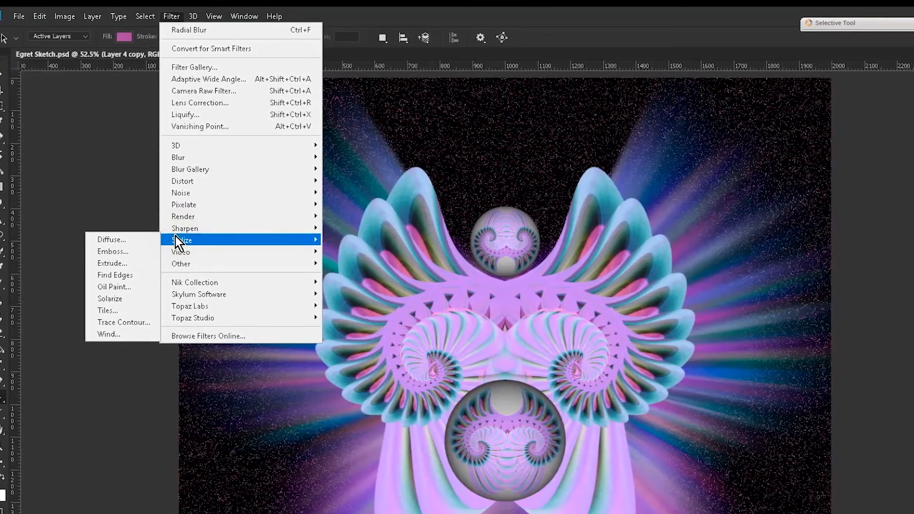
pyautogui.moveTo(177, 217)
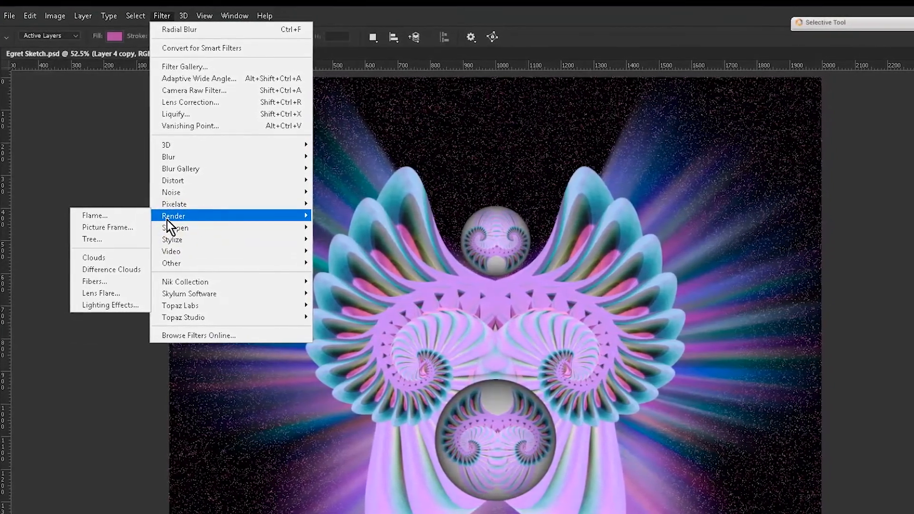
pyautogui.moveTo(167, 208)
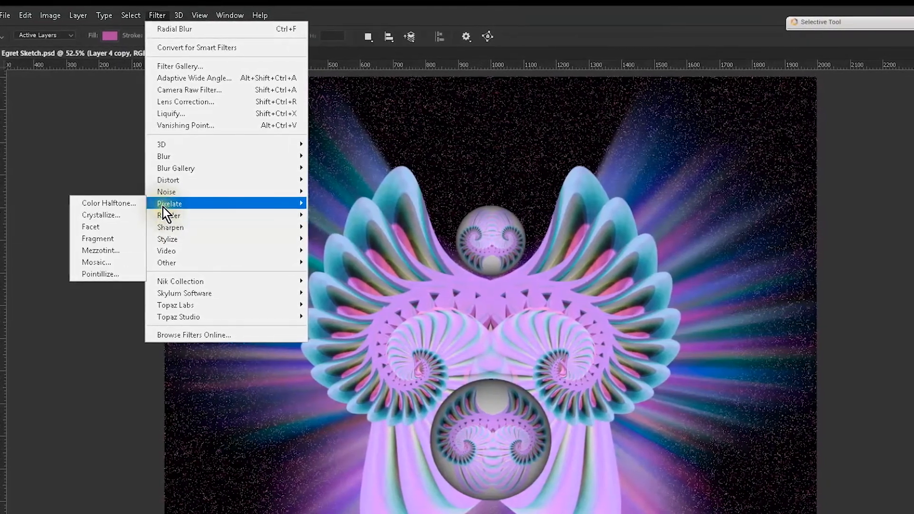
pyautogui.click(108, 250)
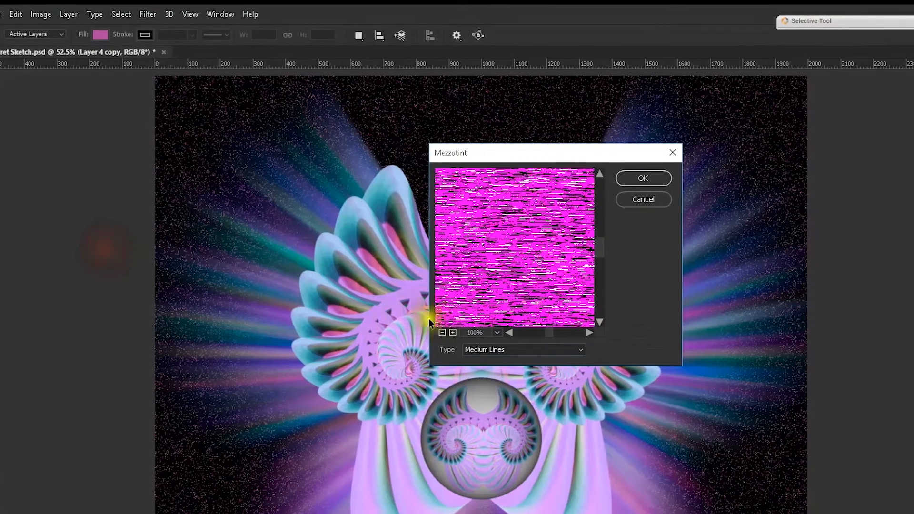
pyautogui.click(515, 348)
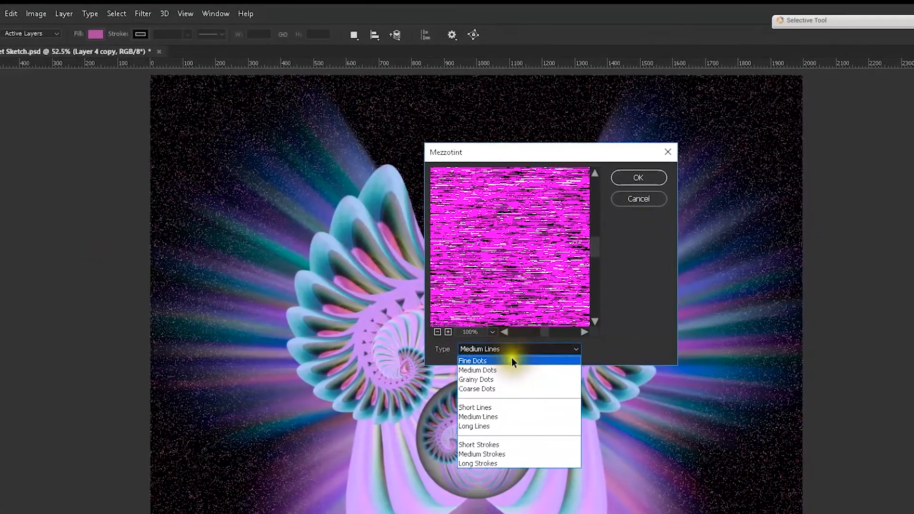
pyautogui.click(500, 407)
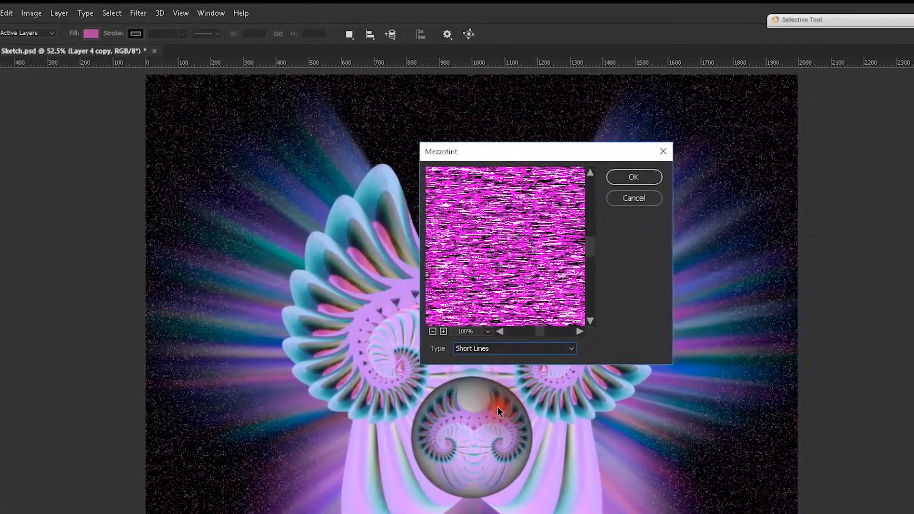
pyautogui.click(628, 177)
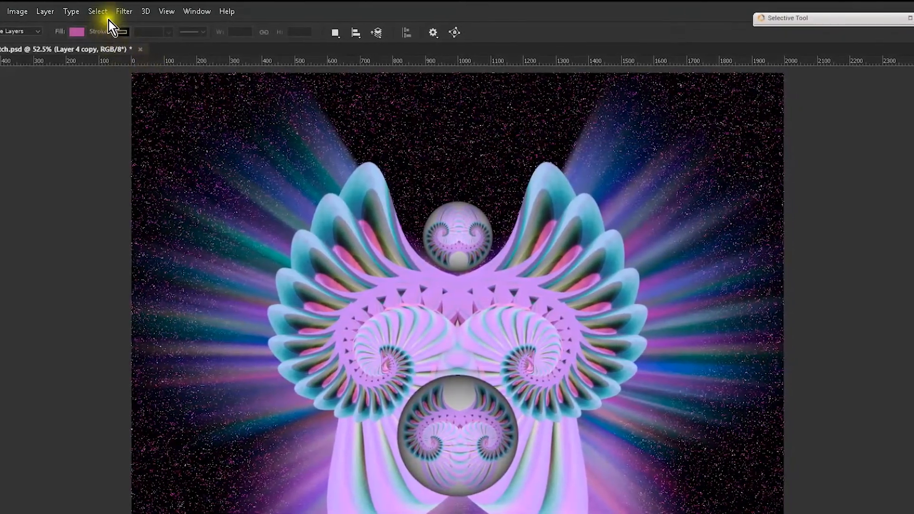
# Apply a Motion Blur to the Layer 4 copy with an angle of 68° and a distance of 48 pixels
pyautogui.click(119, 13)
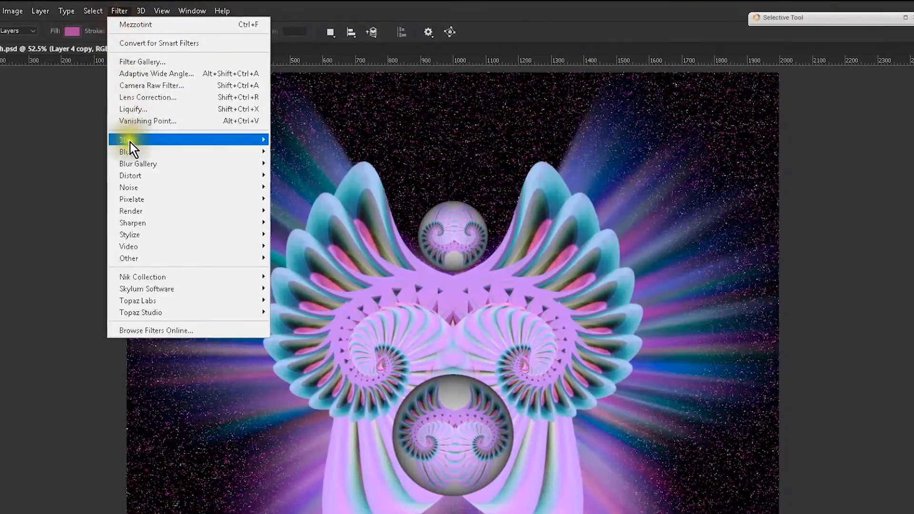
pyautogui.moveTo(128, 175)
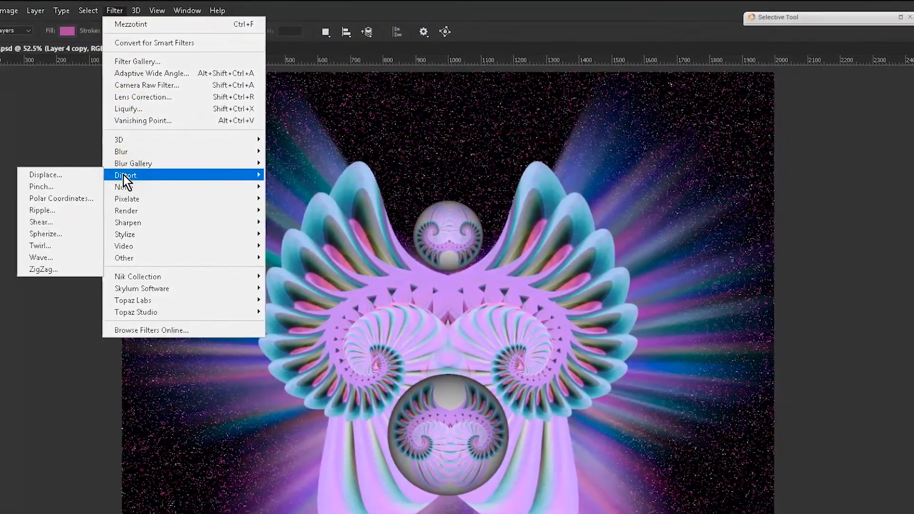
pyautogui.moveTo(121, 152)
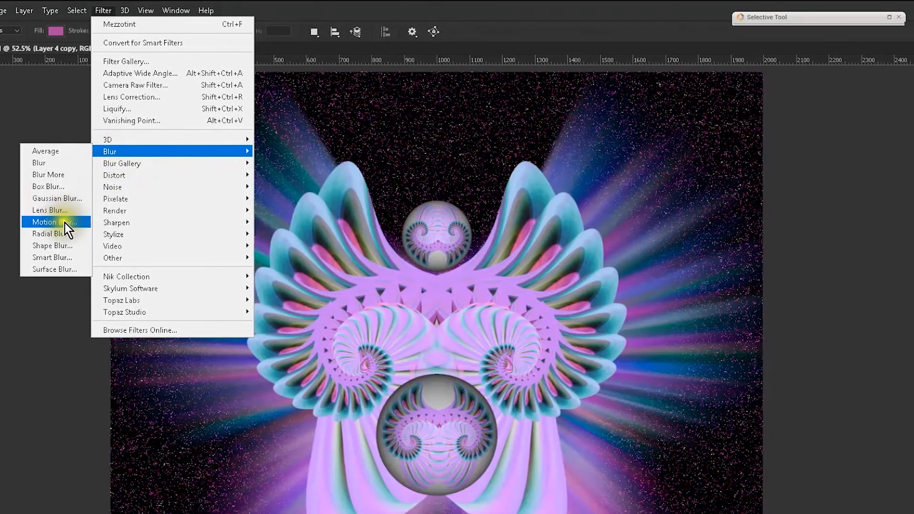
pyautogui.click(65, 222)
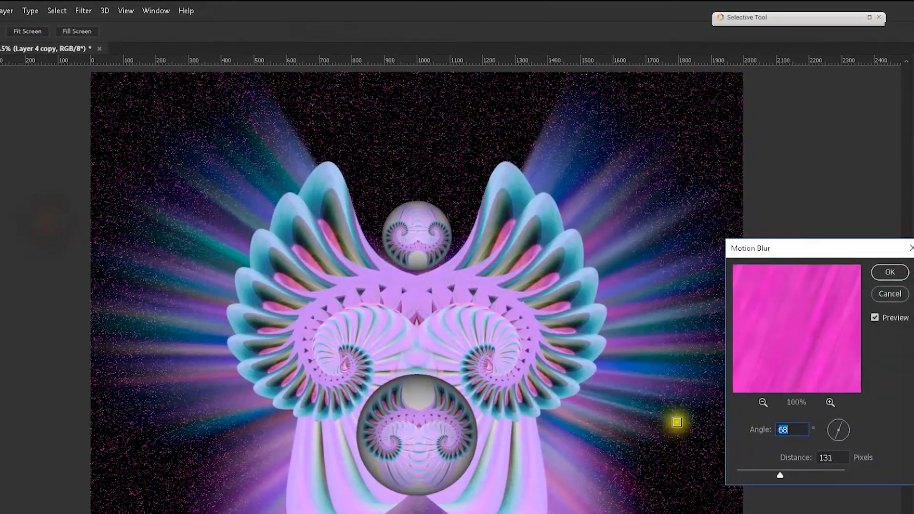
pyautogui.moveTo(780, 475); pyautogui.dragTo(746, 471)
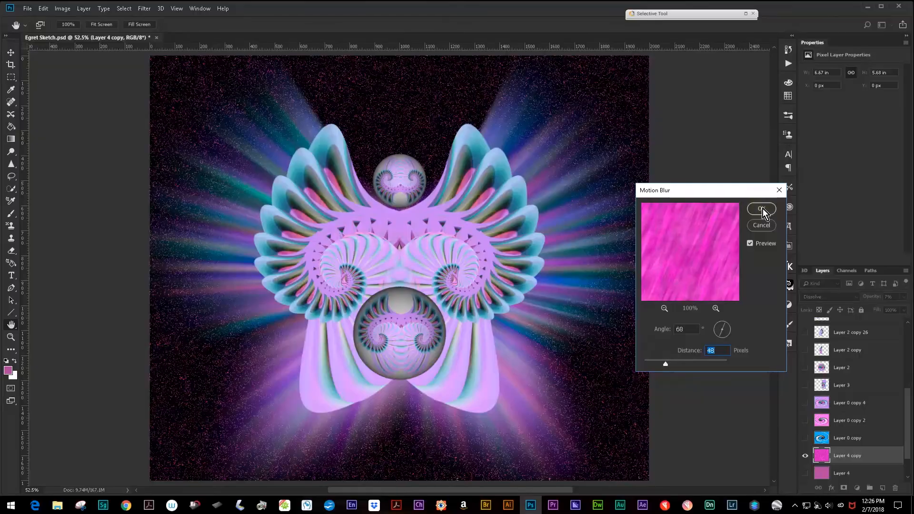
pyautogui.click(763, 208)
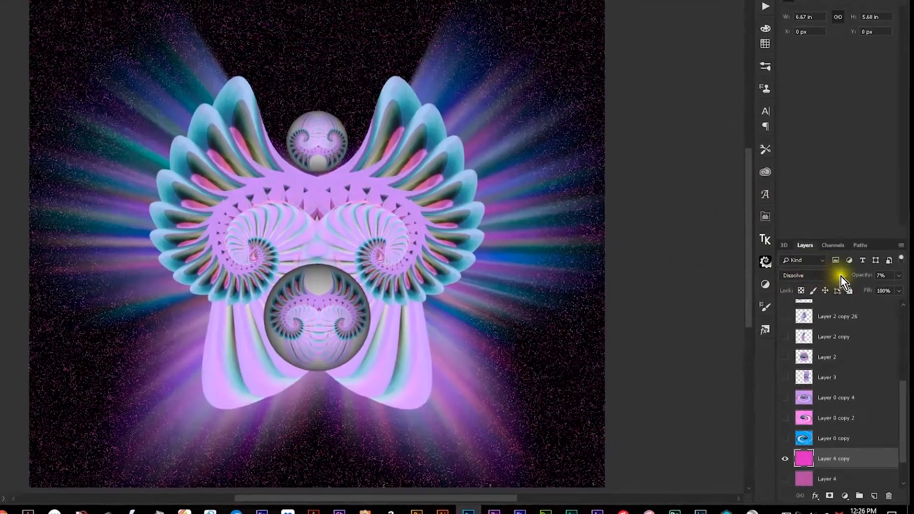
# Set the Layer 4 copy's blend mode to Normal and raise its opacity to 41%
pyautogui.click(831, 287)
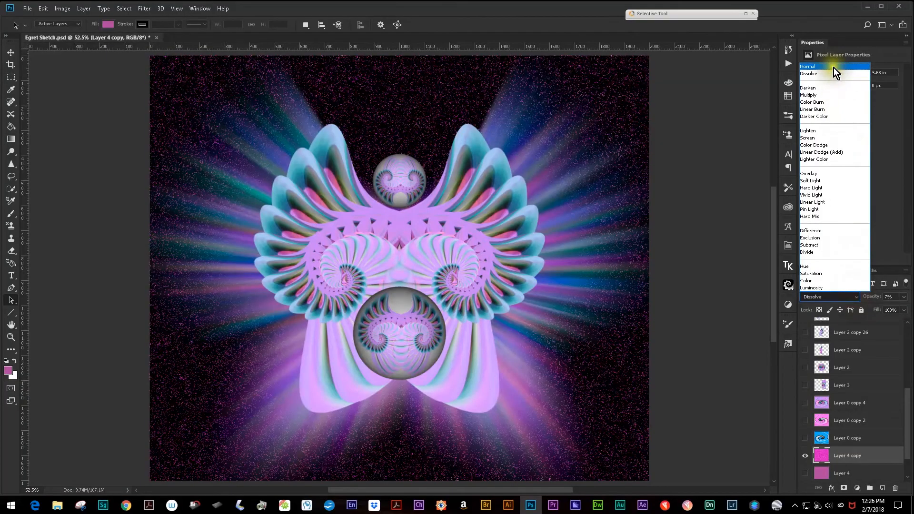
pyautogui.click(833, 68)
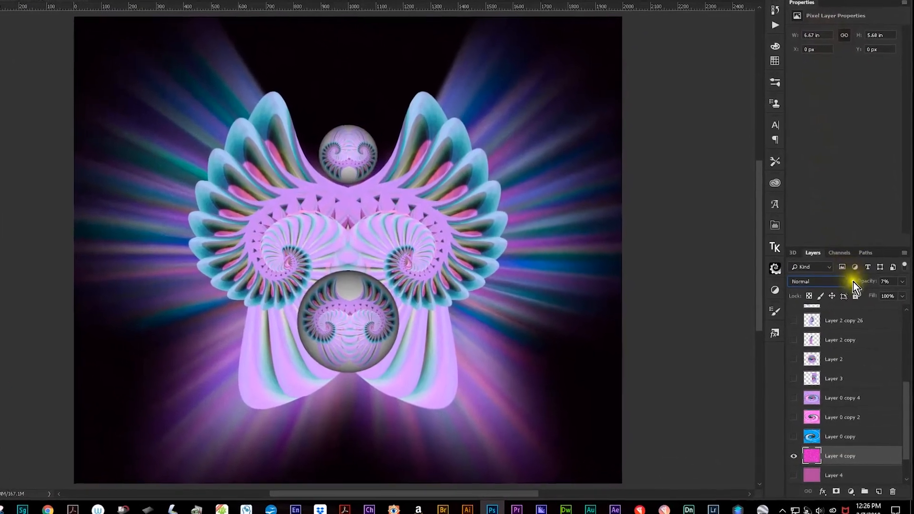
pyautogui.moveTo(853, 282); pyautogui.dragTo(875, 284)
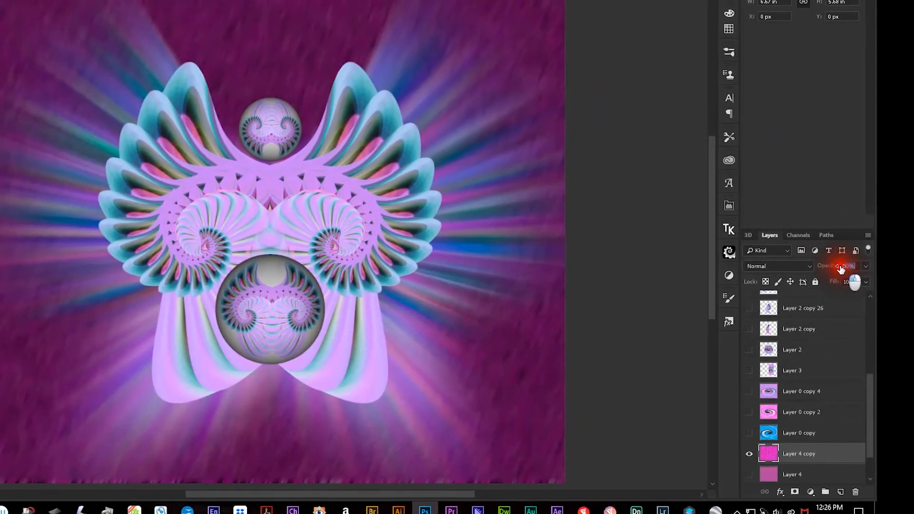
pyautogui.moveTo(834, 271); pyautogui.dragTo(835, 270)
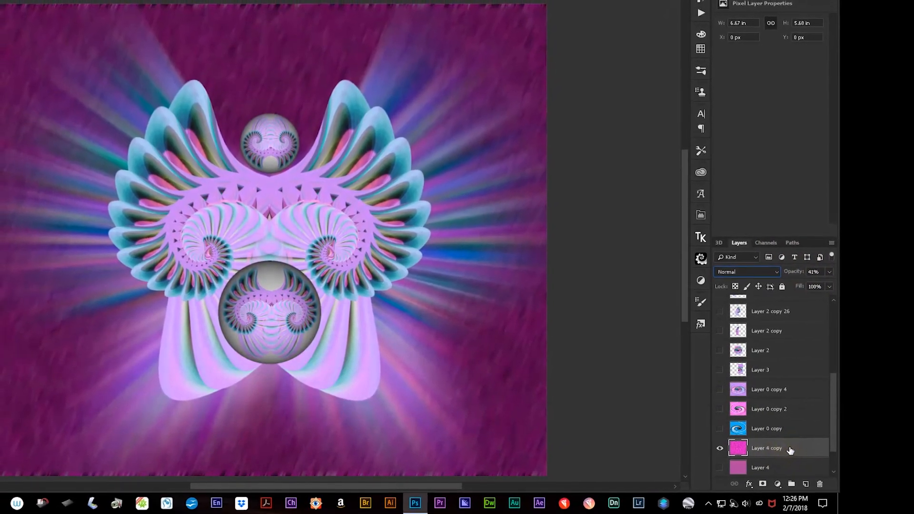
# Set the Layer 4 copy's blend mode to Screen and its opacity to 50%
pyautogui.click(775, 271)
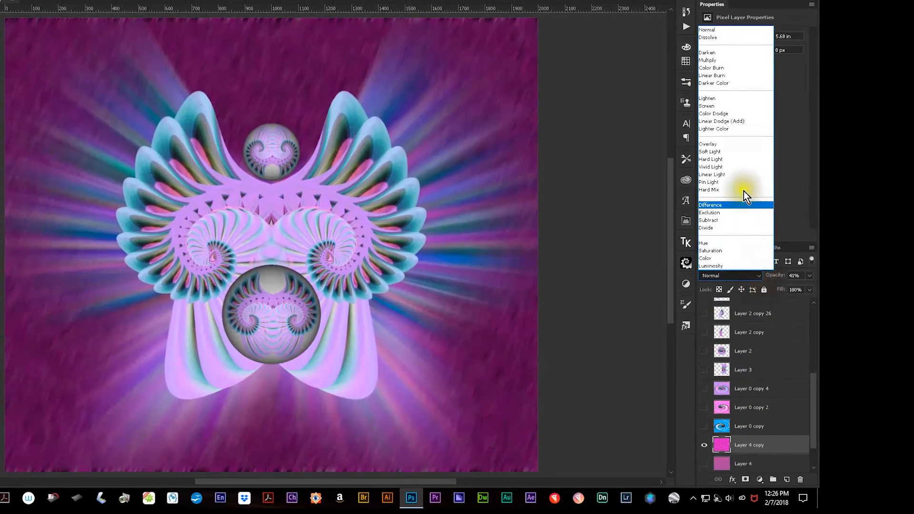
pyautogui.click(727, 111)
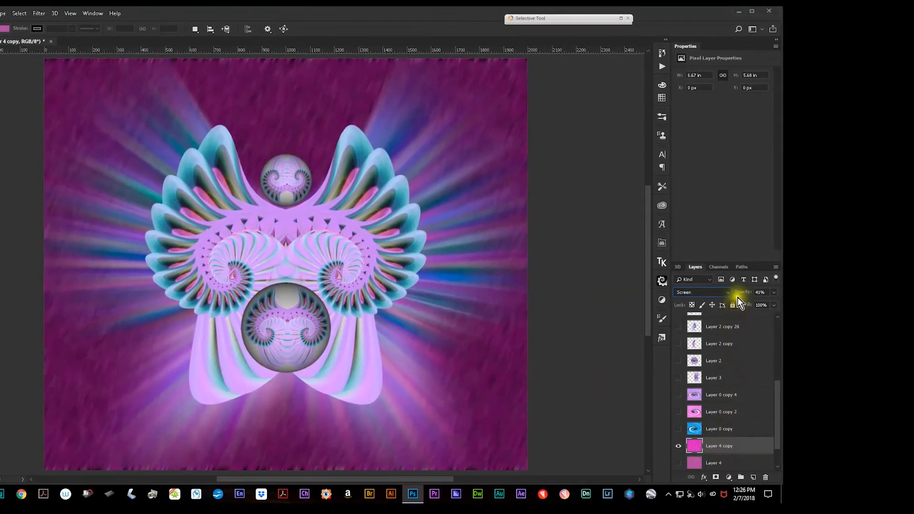
pyautogui.moveTo(737, 293); pyautogui.dragTo(742, 294)
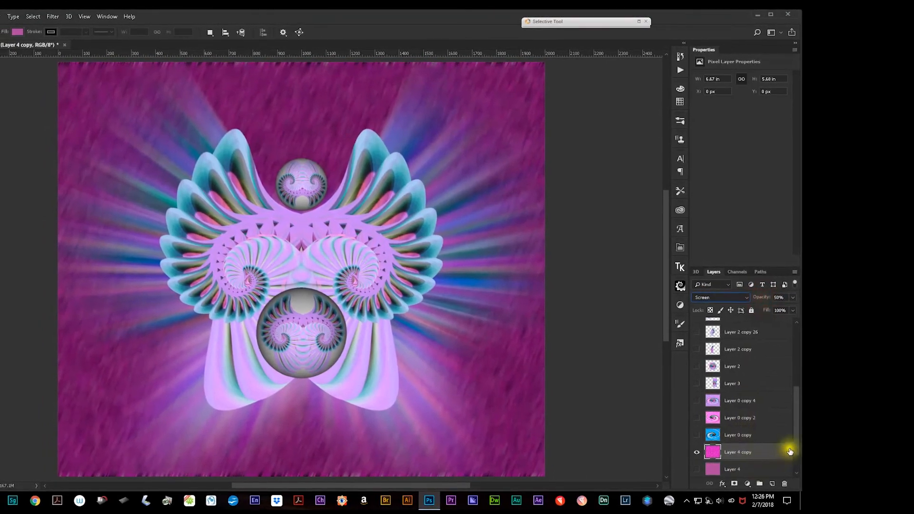
# Compare the artwork with and without the black Layer 1, keep Layer 1 visible and hide the original photo on Layer 0
pyautogui.scroll(-2, 788, 450)
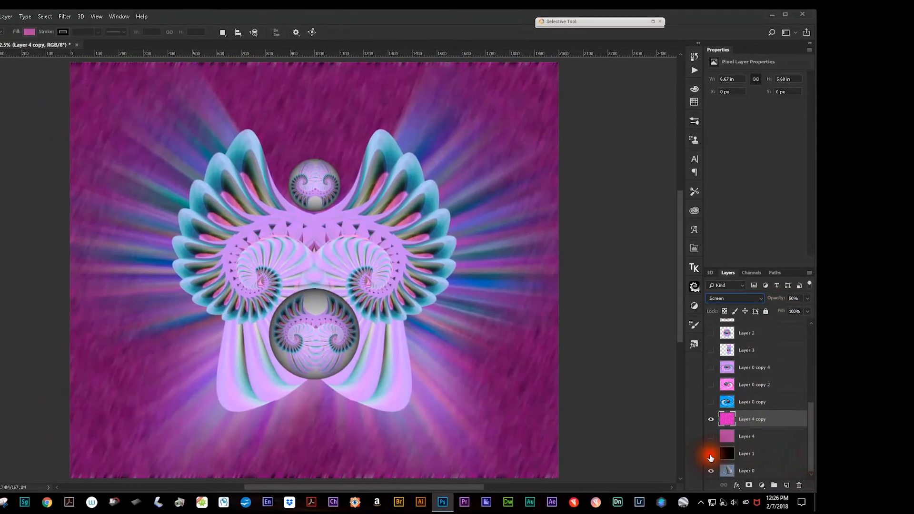
pyautogui.click(704, 453)
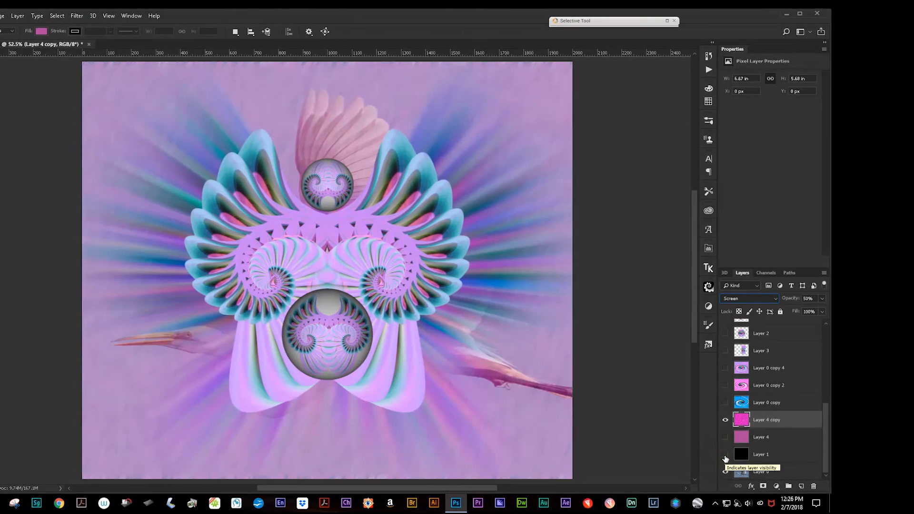
pyautogui.click(718, 456)
pyautogui.click(732, 471)
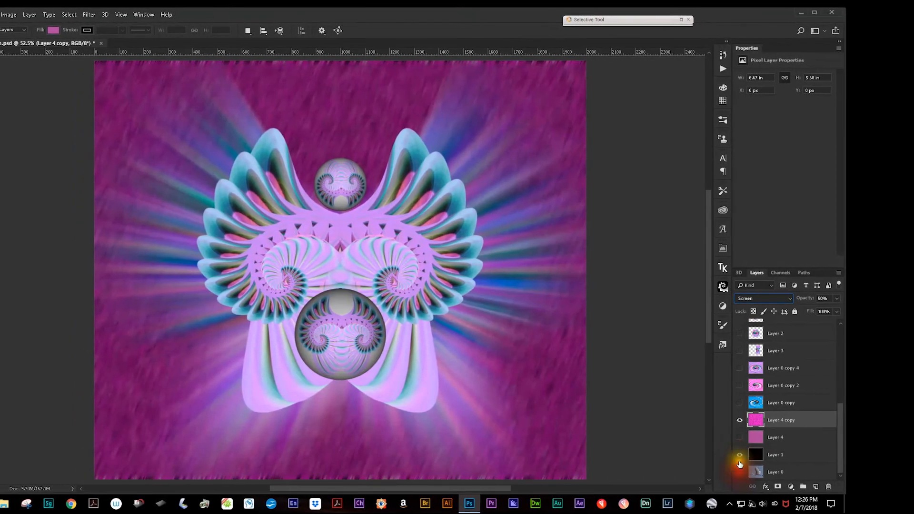
pyautogui.click(732, 456)
pyautogui.click(746, 456)
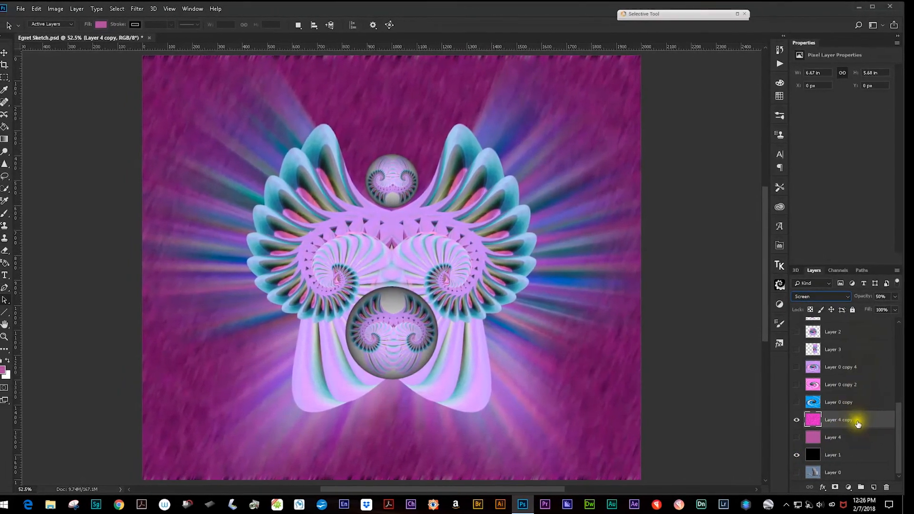
# Duplicate the Layer 4 copy and mirror the duplicate horizontally by transforming its width to -100%
pyautogui.hotkey('ctrl', 'j')
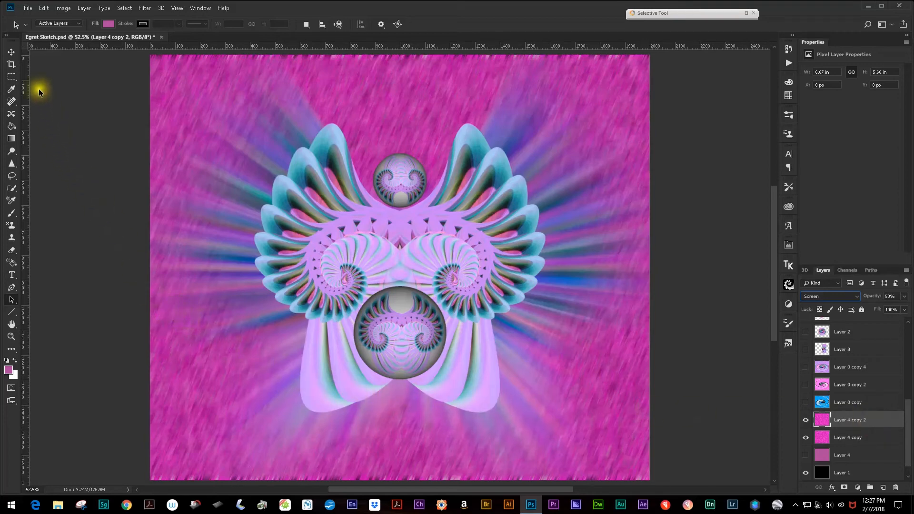
pyautogui.click(11, 52)
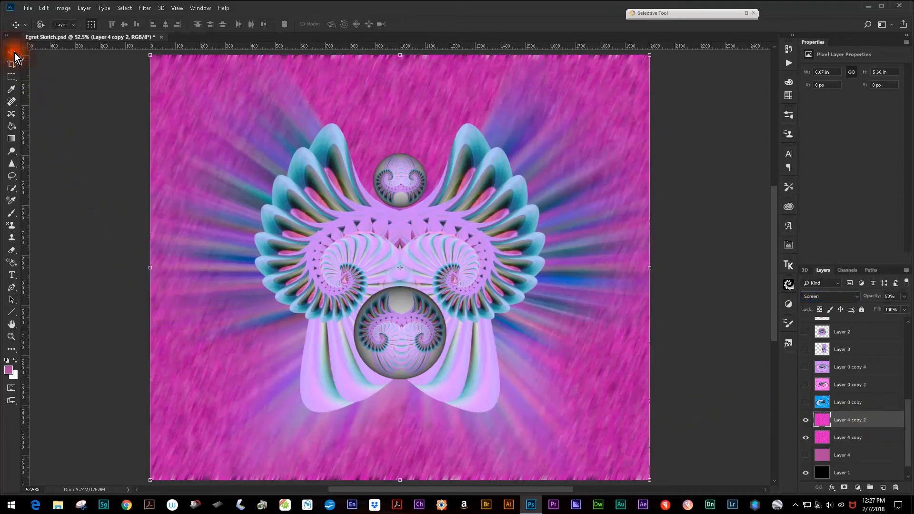
pyautogui.click(149, 56)
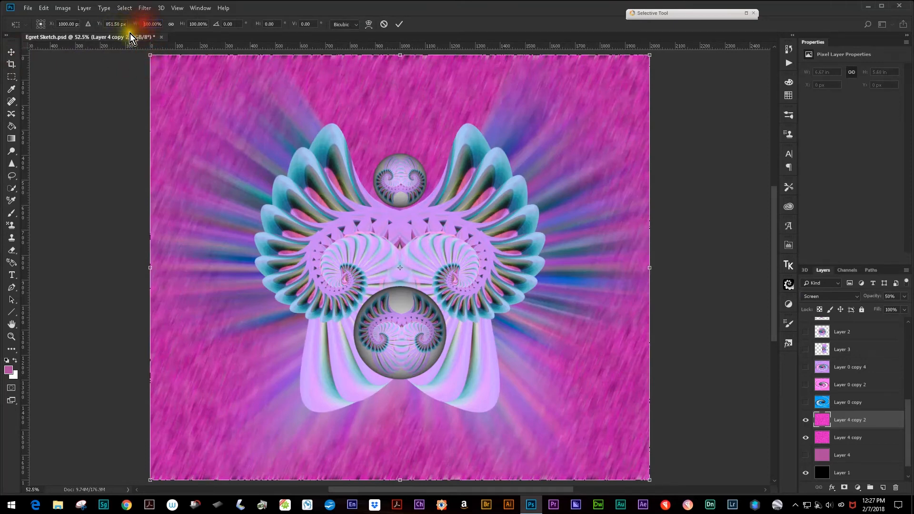
pyautogui.write('-')
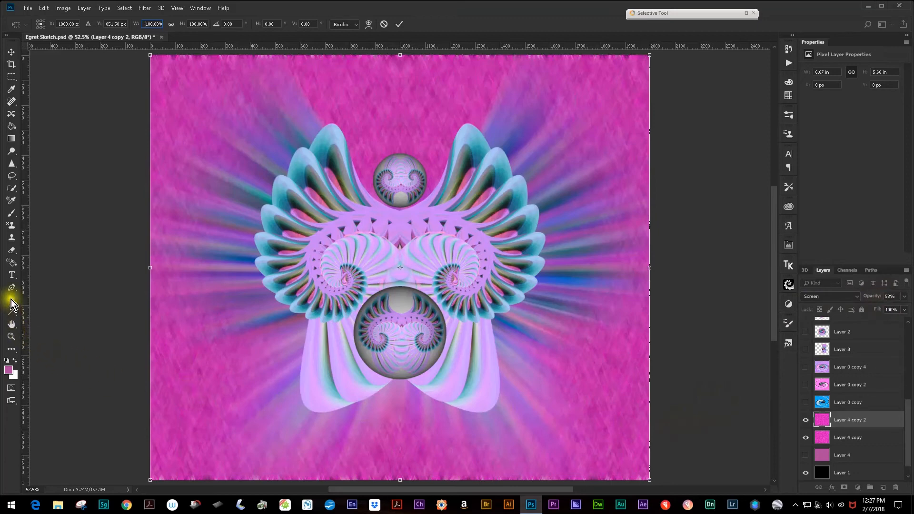
pyautogui.click(11, 301)
pyautogui.click(416, 189)
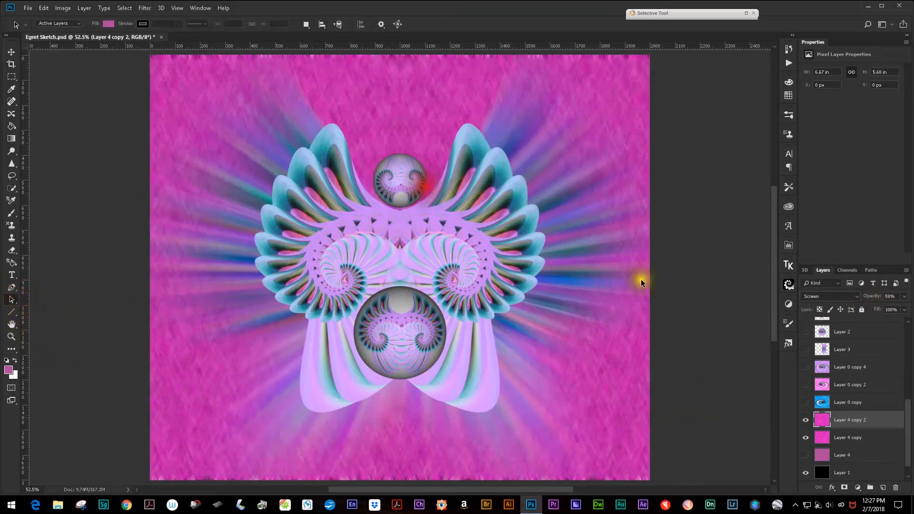
# Merge Layer 4 copy and its mirrored duplicate, Layer 4 copy 2, into a single layer
pyautogui.keyDown('shift'); pyautogui.click(869, 439); pyautogui.keyUp('shift')
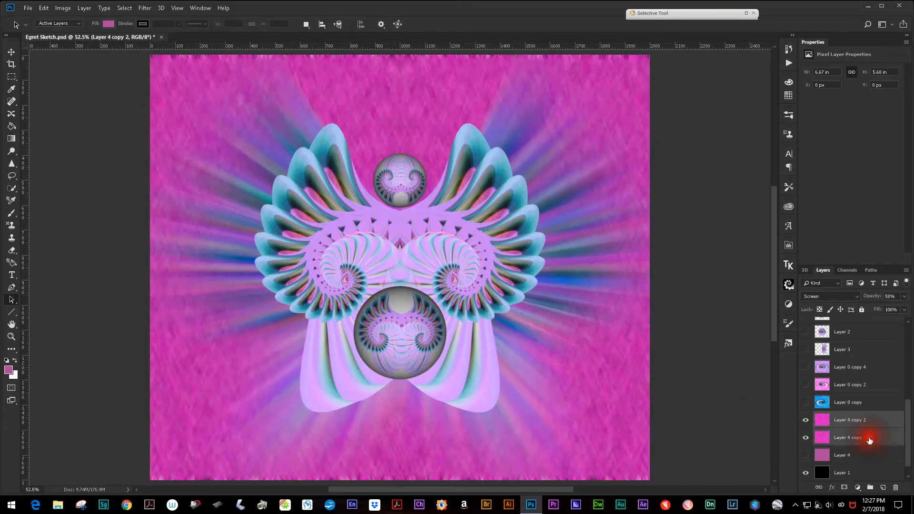
pyautogui.click(874, 297)
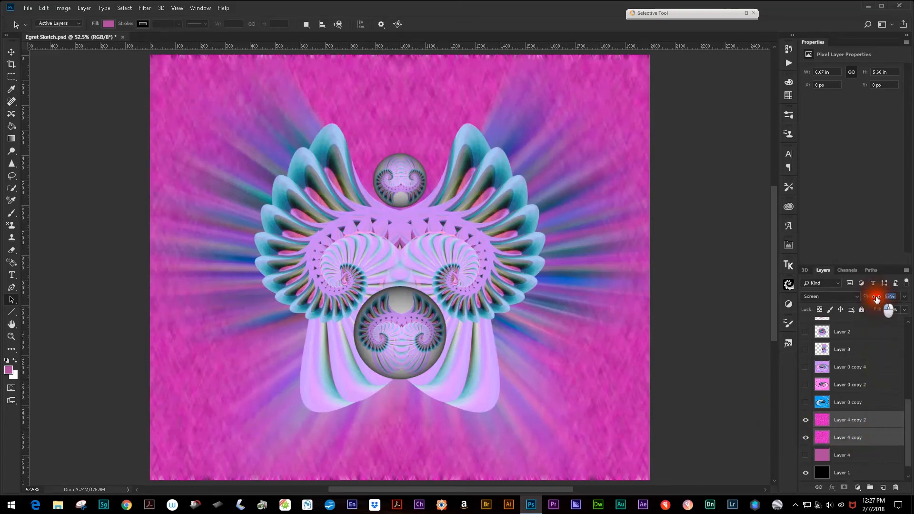
pyautogui.moveTo(874, 298); pyautogui.dragTo(871, 297)
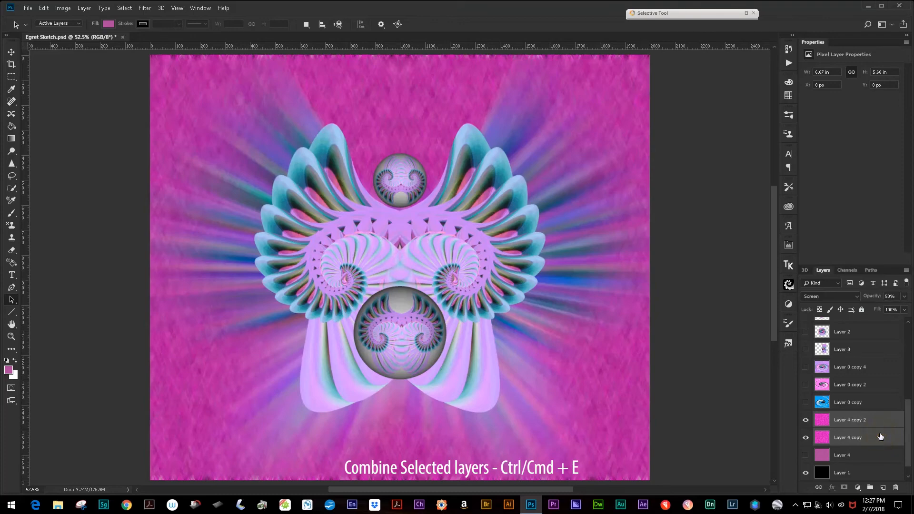
pyautogui.hotkey('ctrl', 'e')
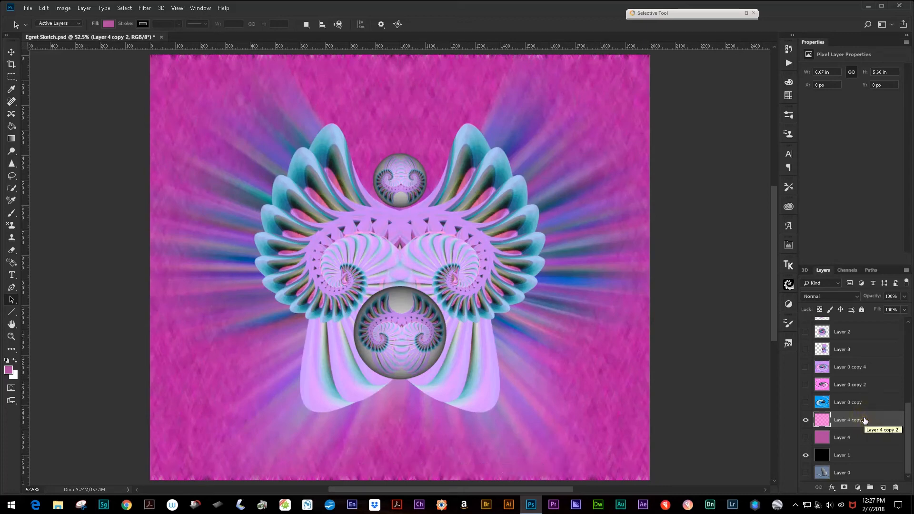
# Recolour the merged texture layer, Layer 4 copy 2, with Hue/Saturation: hue -29, saturation -39 and lightness about -18
pyautogui.hotkey('ctrl', 'u')
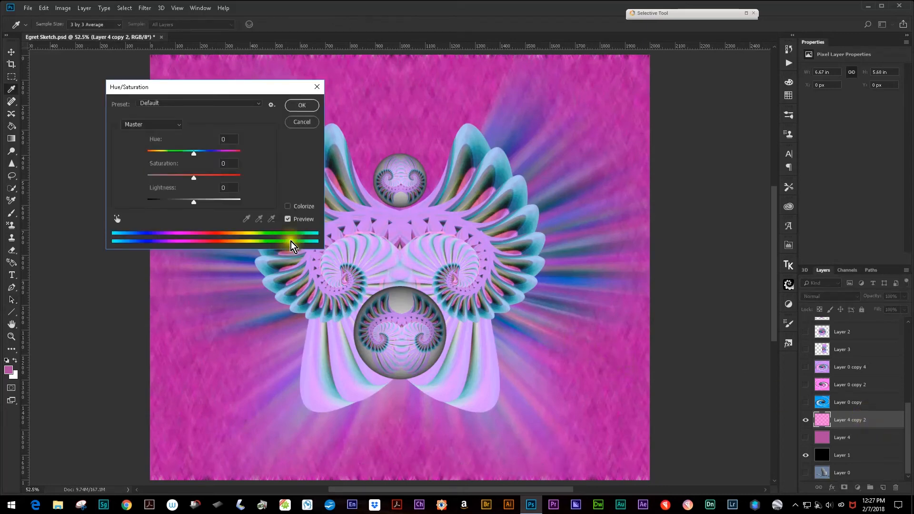
pyautogui.moveTo(196, 156); pyautogui.dragTo(177, 173)
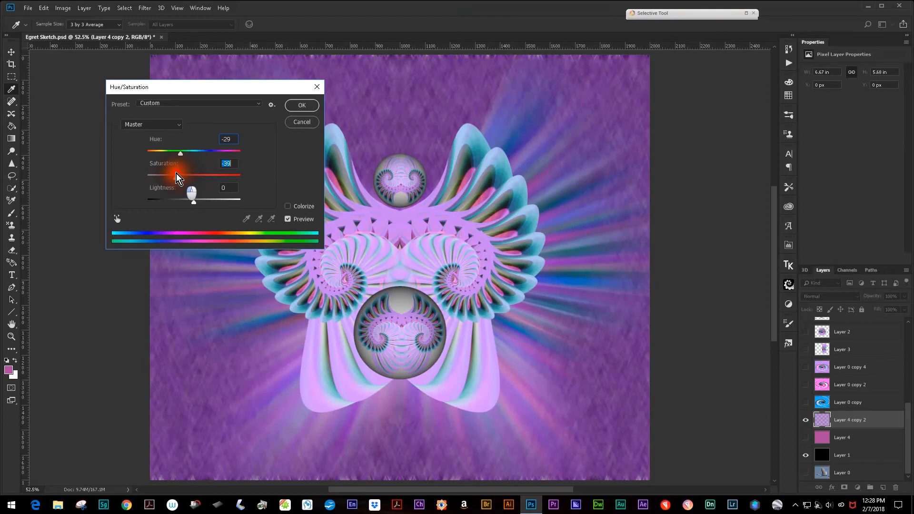
pyautogui.moveTo(193, 204); pyautogui.dragTo(189, 202)
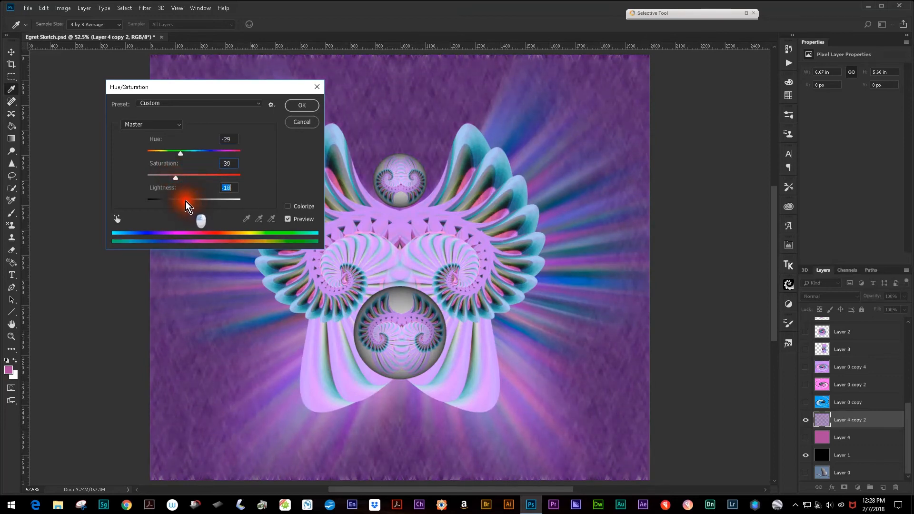
pyautogui.moveTo(187, 201); pyautogui.dragTo(187, 202)
pyautogui.click(301, 106)
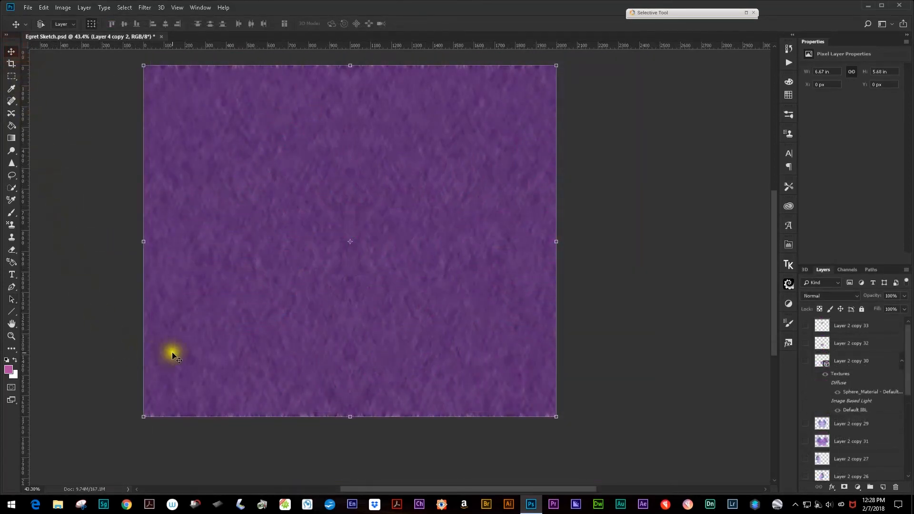
# Enlarge the purple texture layer slightly past all canvas edges, to about 6.83 by 5.92 in, and hide its transform handles
pyautogui.moveTo(142, 418); pyautogui.dragTo(137, 426)
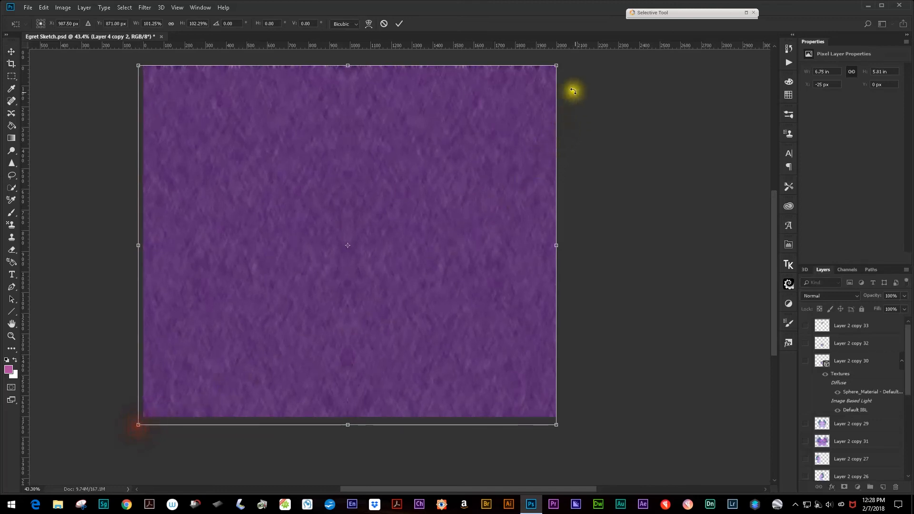
pyautogui.moveTo(556, 65); pyautogui.dragTo(560, 59)
pyautogui.press('Return')
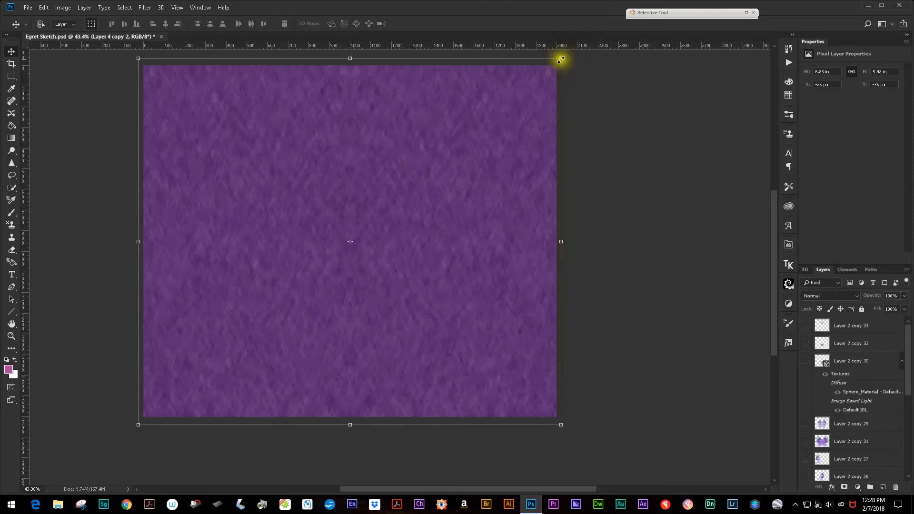
pyautogui.click(11, 296)
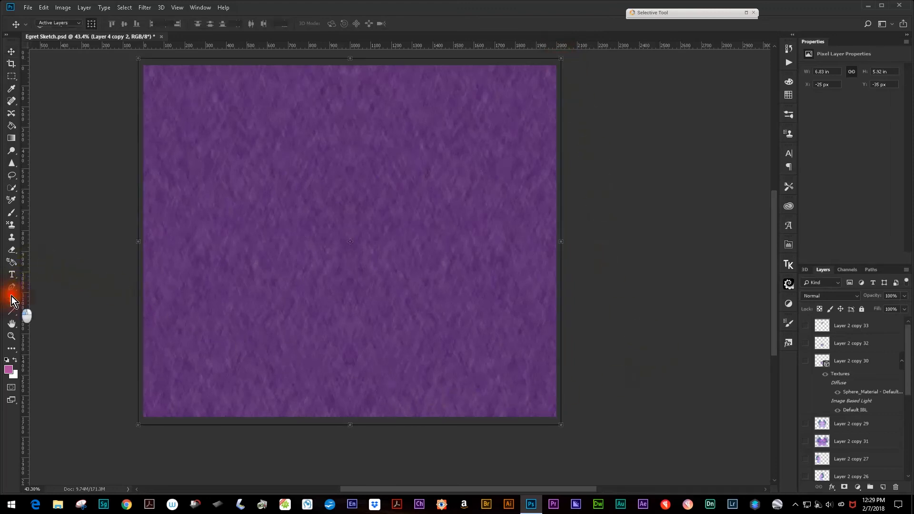
# Show the sphere layers, Layer 2 copy 32 and 33, plus the spiral wings and light rays on Layer 2 copy 29 and 31
pyautogui.click(805, 343)
pyautogui.click(805, 326)
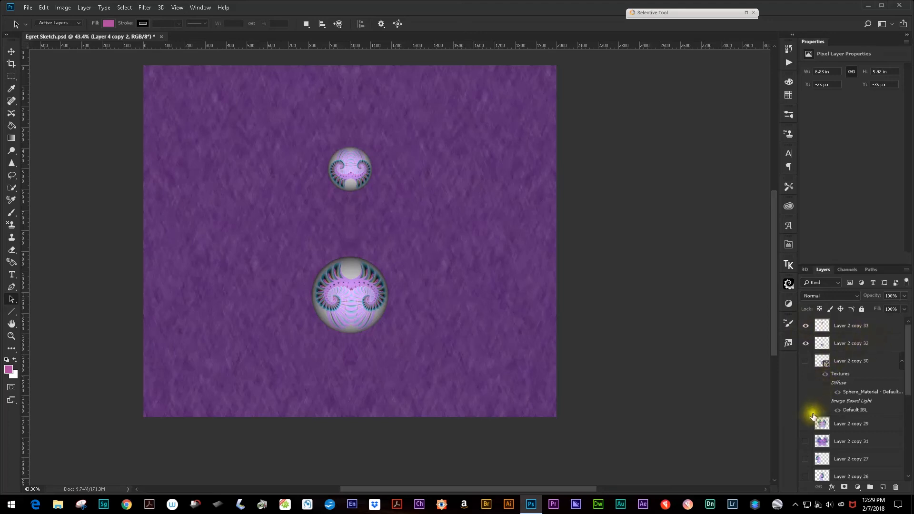
pyautogui.click(805, 424)
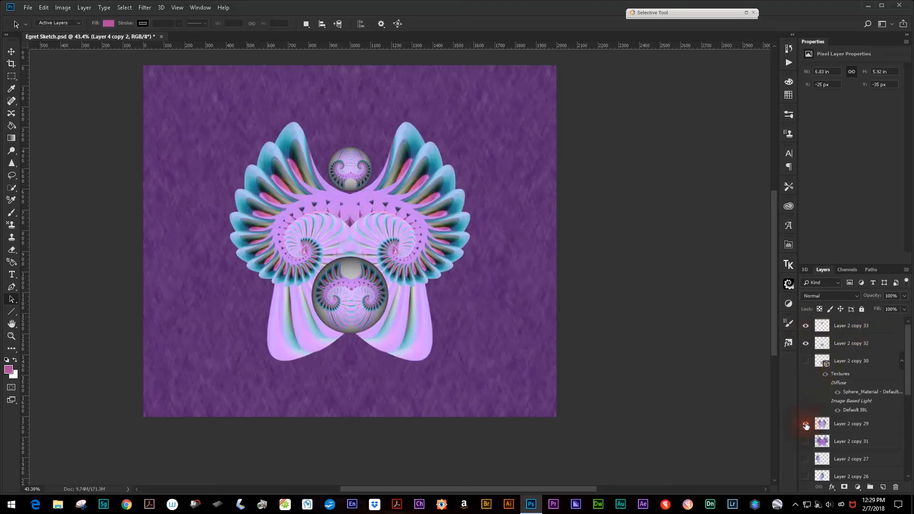
pyautogui.click(805, 441)
# Toggle Layer 2 copy 27 and Layer 2 copy 26 to compare them, keeping only Layer 2 copy 27 visible of the two
pyautogui.click(805, 458)
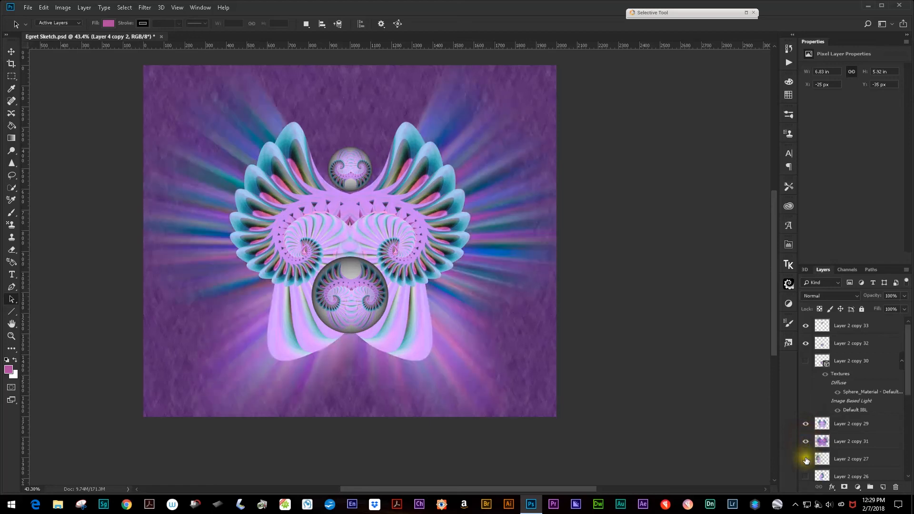
pyautogui.click(805, 459)
pyautogui.click(805, 459)
pyautogui.click(805, 459)
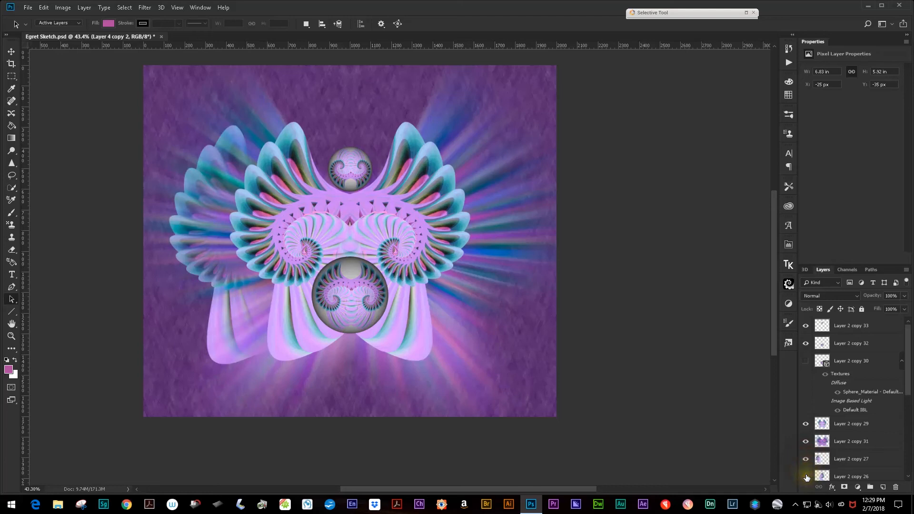
pyautogui.click(805, 476)
pyautogui.click(805, 477)
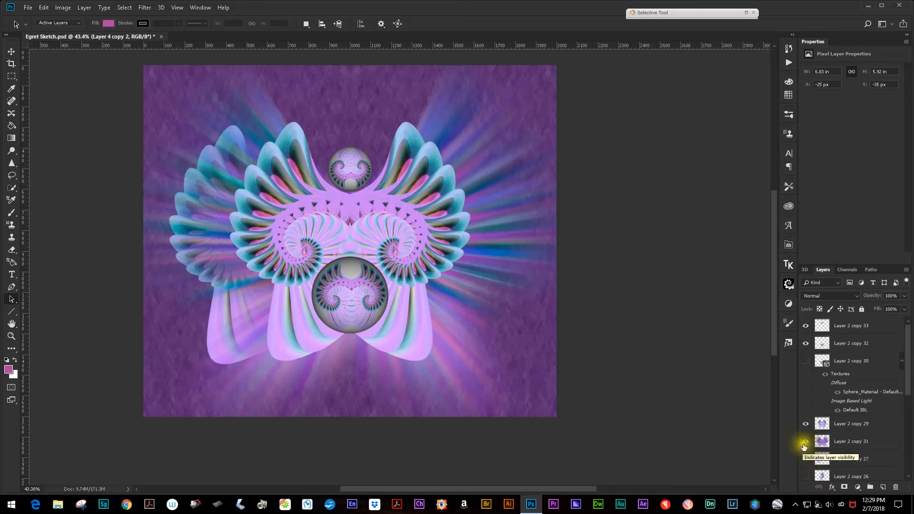
# Duplicate the faded wing on Layer 2 copy 27 and mirror the duplicate horizontally by transforming its width to -100%
pyautogui.click(844, 459)
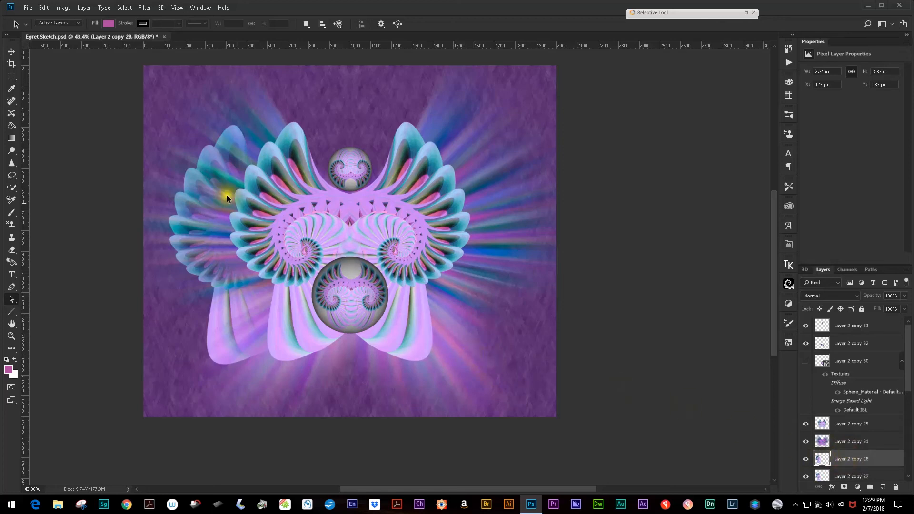
pyautogui.press('v')
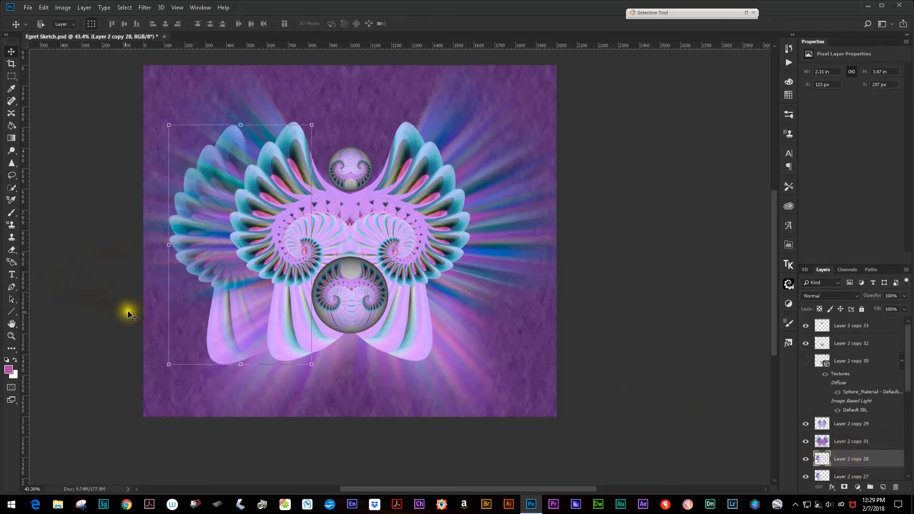
pyautogui.click(168, 123)
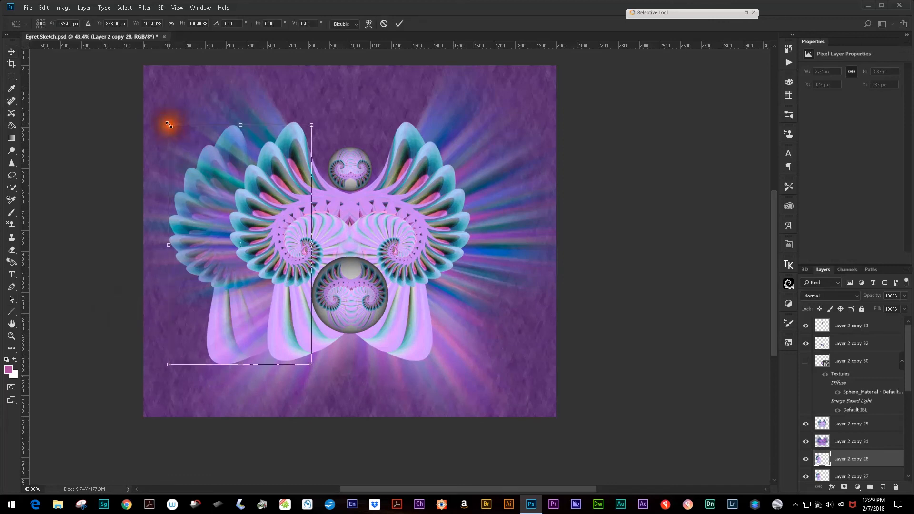
pyautogui.click(144, 23)
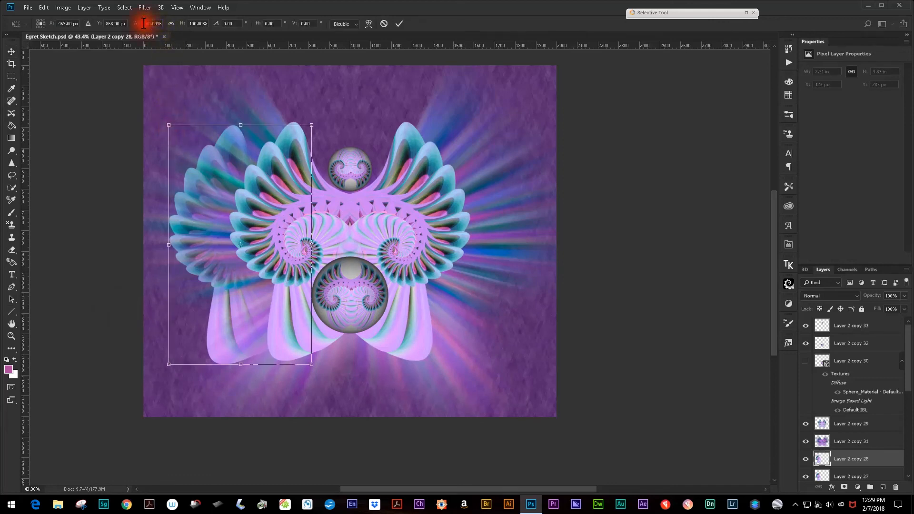
pyautogui.write('-')
# Move the mirrored faded wing about 1063 px to the right so it matches the left one, and apply the transform
pyautogui.click(226, 278)
pyautogui.moveTo(226, 281); pyautogui.dragTo(444, 273)
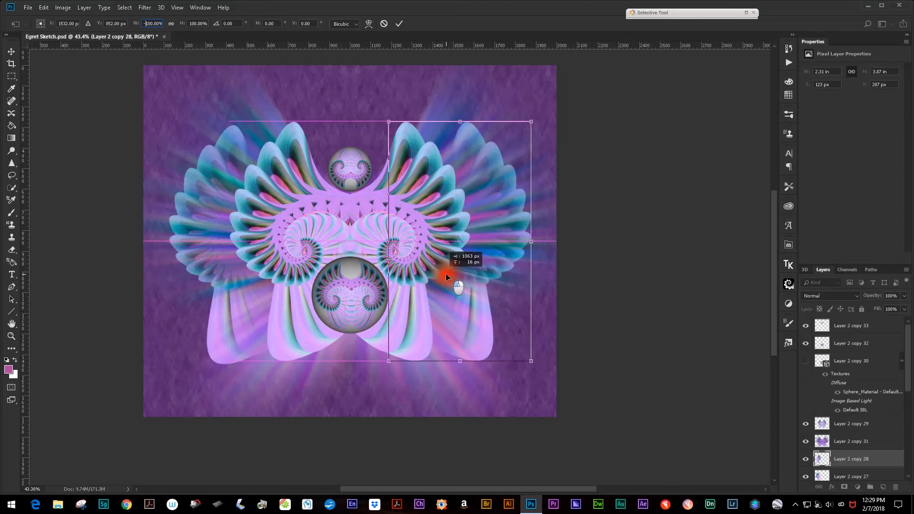
pyautogui.moveTo(443, 273); pyautogui.dragTo(444, 273)
pyautogui.press('Return')
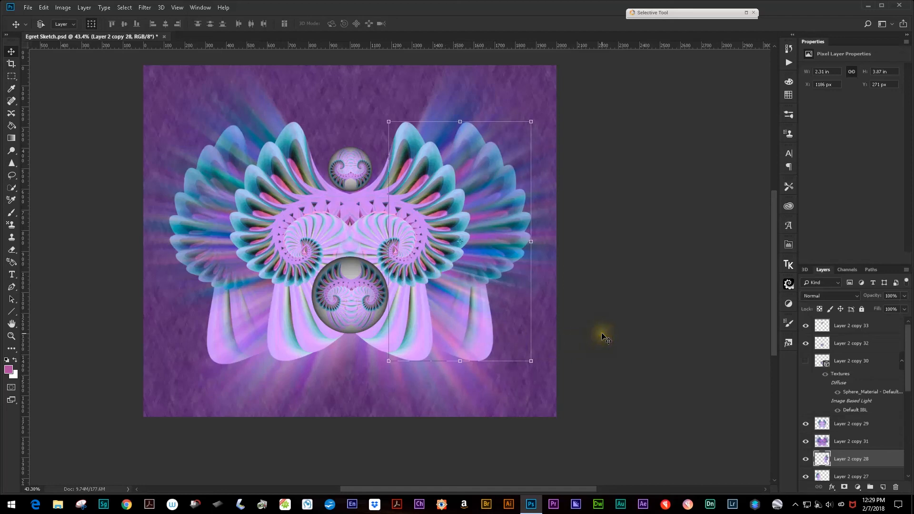
pyautogui.scroll(1, 603, 337)
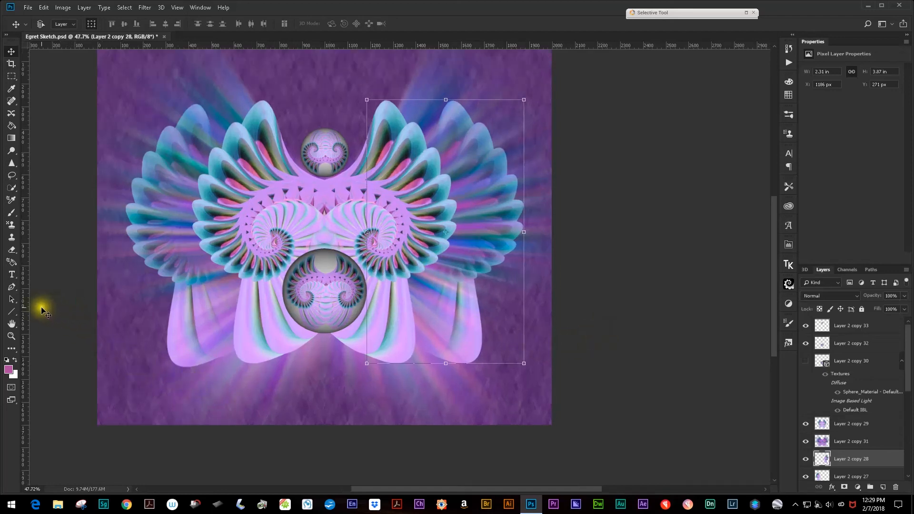
pyautogui.click(11, 299)
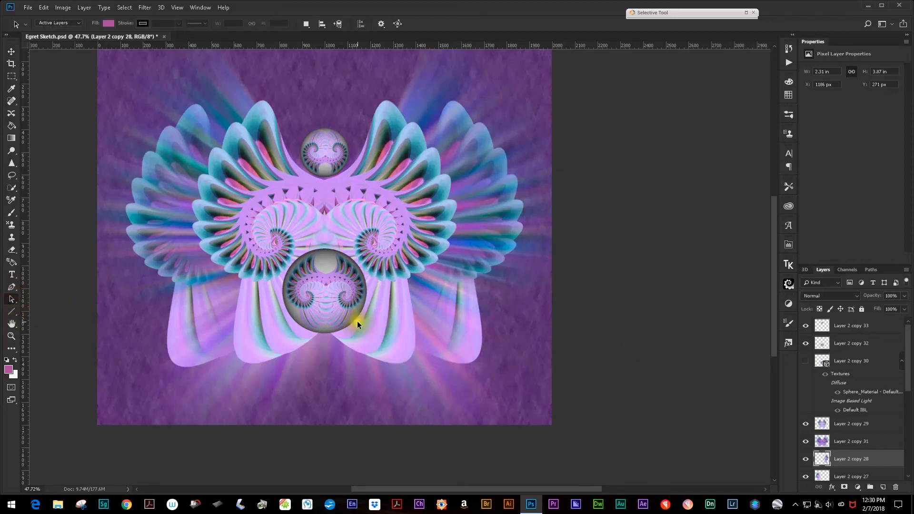
pyautogui.scroll(1, 357, 321)
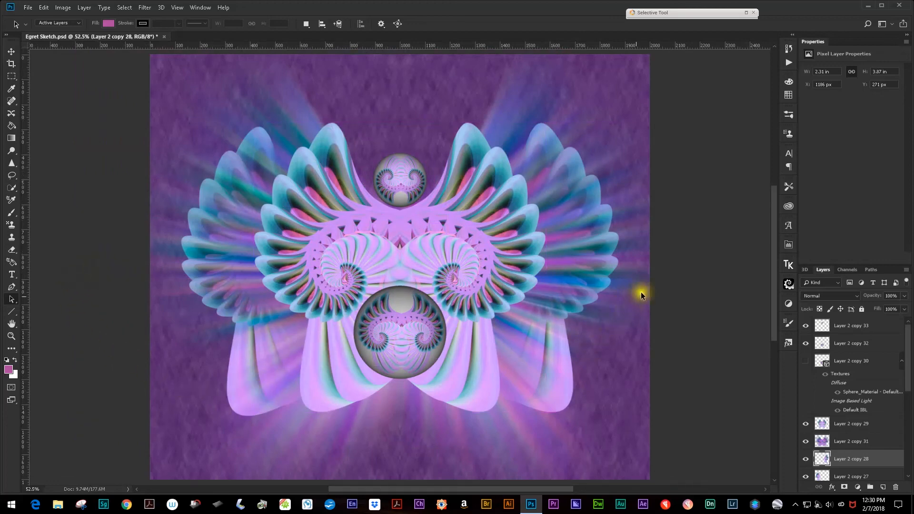
pyautogui.scroll(-1, 730, 293)
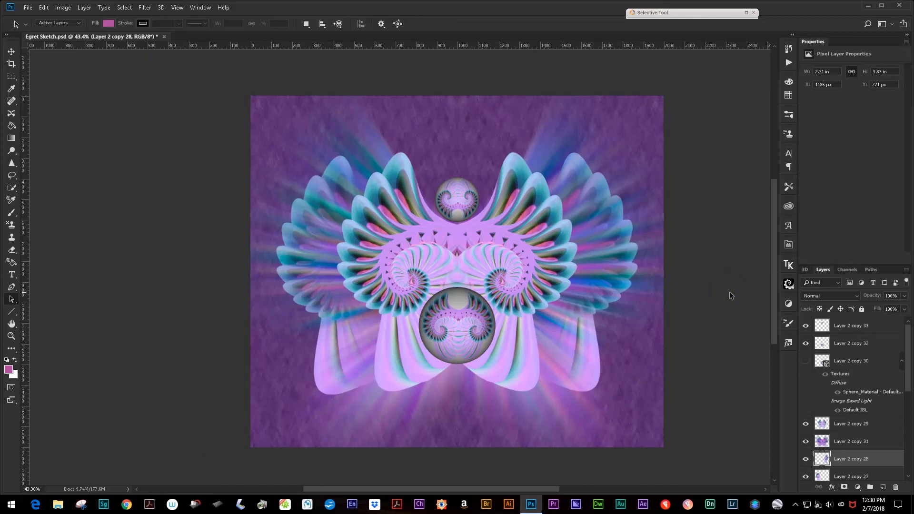
# Add a new layer above Layer 2 copy 33 and sample the light lavender of the central figure as the foreground colour
pyautogui.click(888, 326)
pyautogui.click(883, 486)
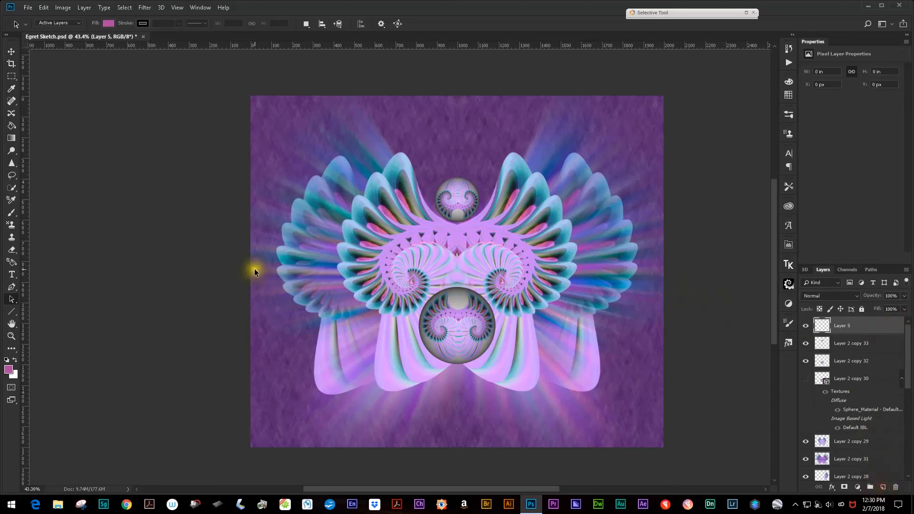
pyautogui.click(13, 90)
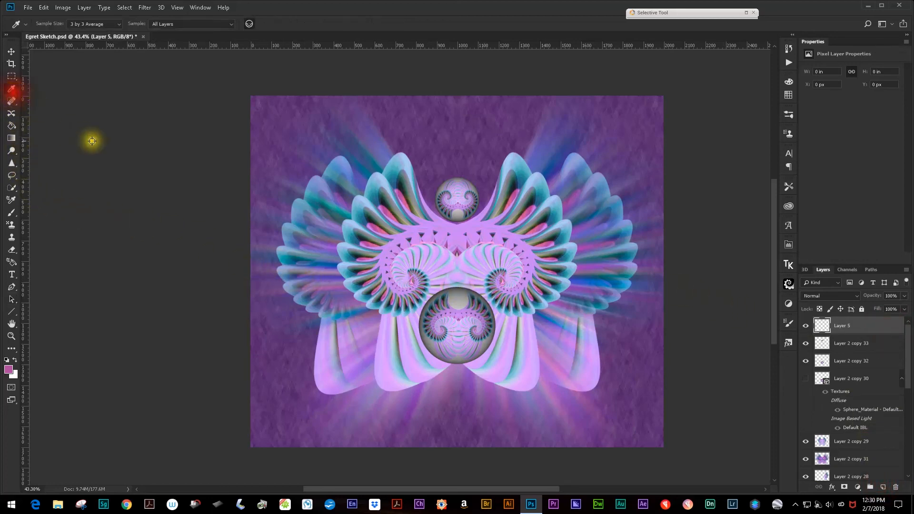
pyautogui.click(441, 237)
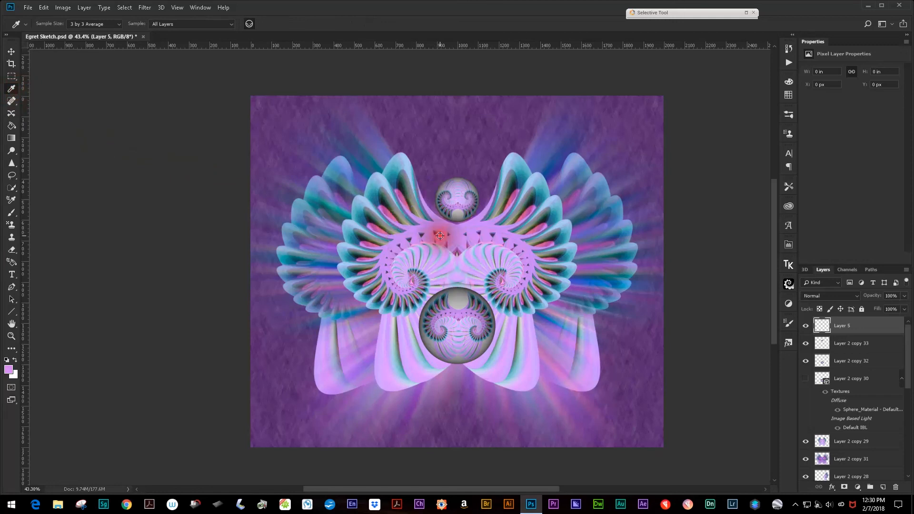
# Select the whole canvas and stroke the selection on the new layer with a 6 px inside lavender border
pyautogui.click(129, 10)
pyautogui.click(125, 22)
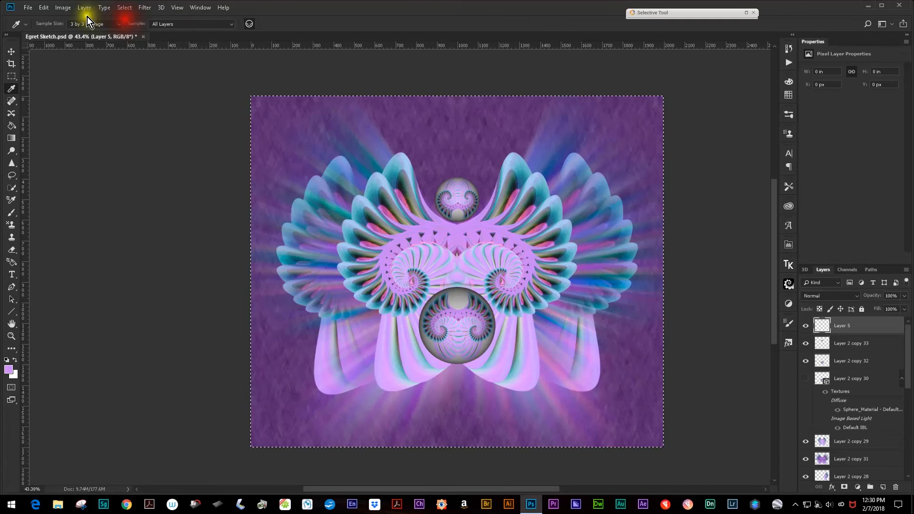
pyautogui.click(43, 7)
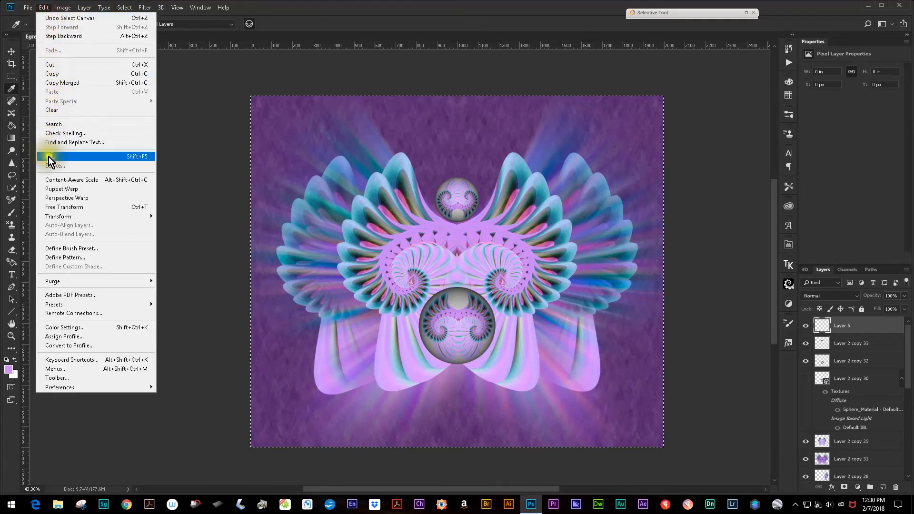
pyautogui.click(50, 169)
pyautogui.click(416, 144)
pyautogui.write('6')
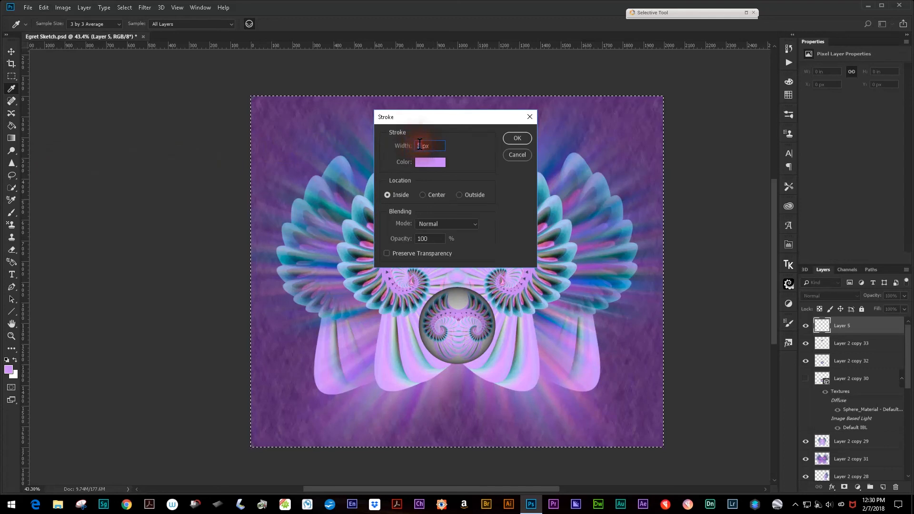
pyautogui.click(515, 139)
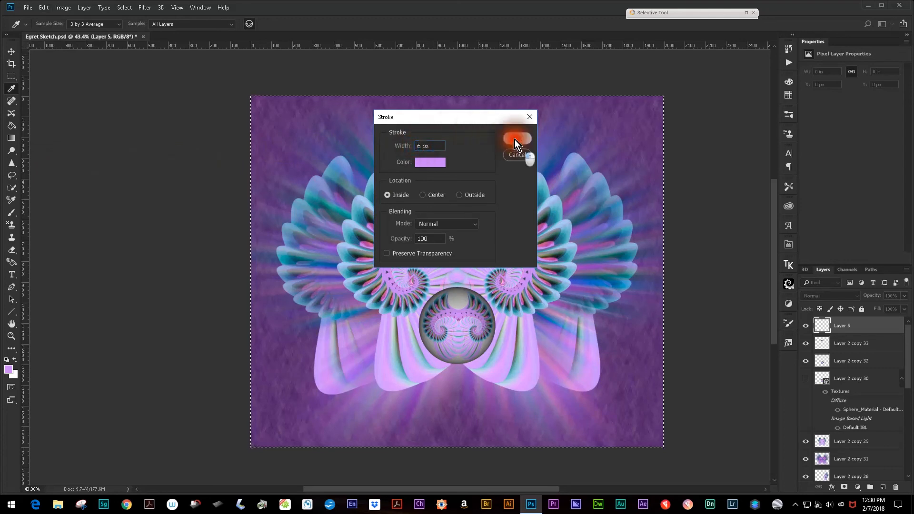